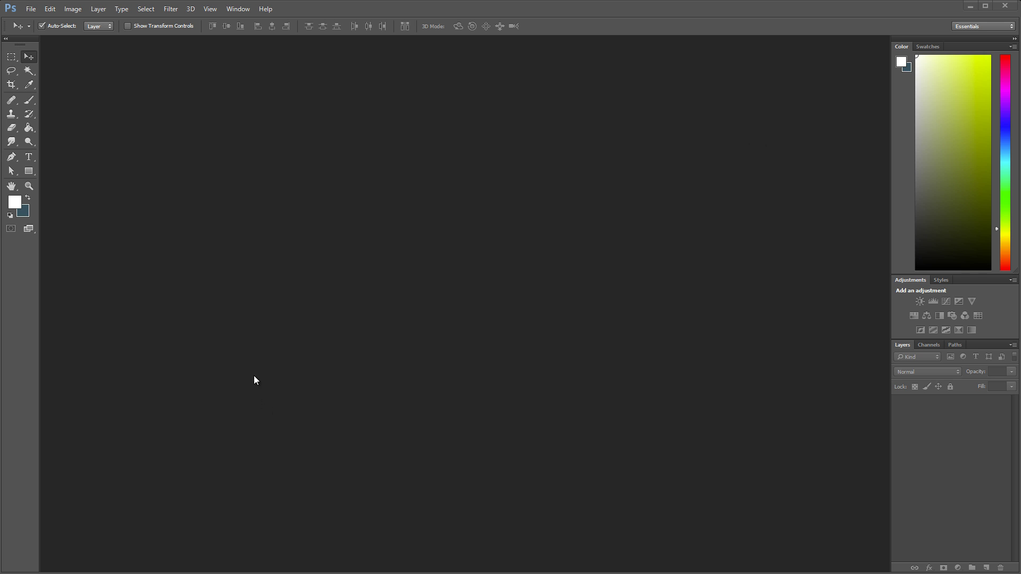
Step: Bring the Farriers Depot site forward in Chrome and resize its window slightly narrower
key("alt+Tab")
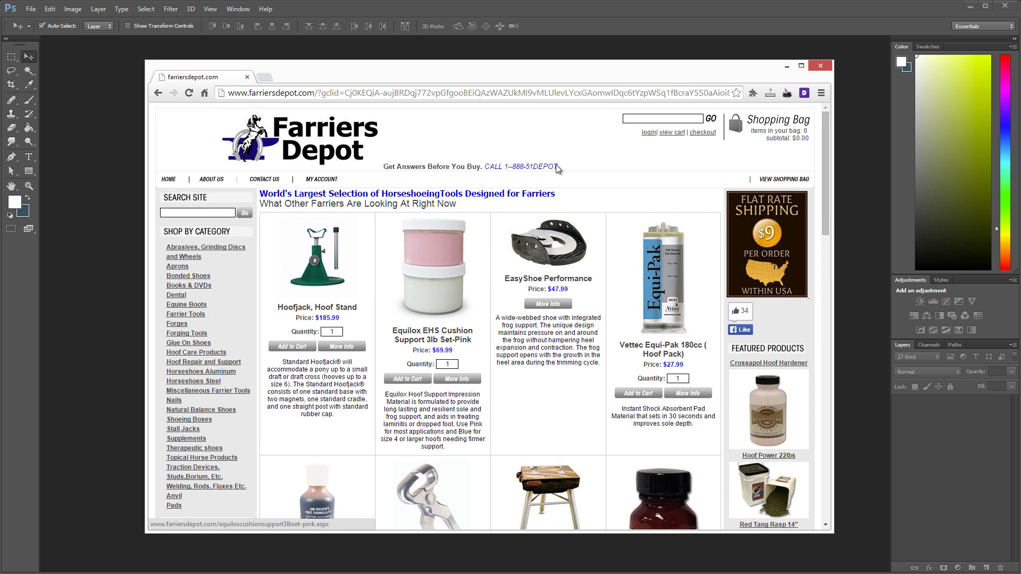
left_click(543, 94)
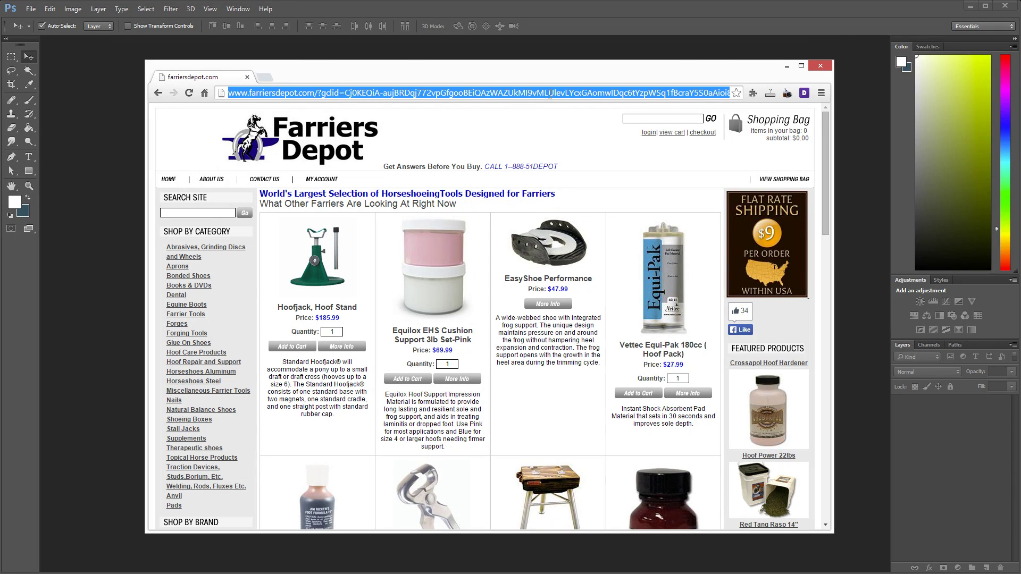
left_click(549, 94)
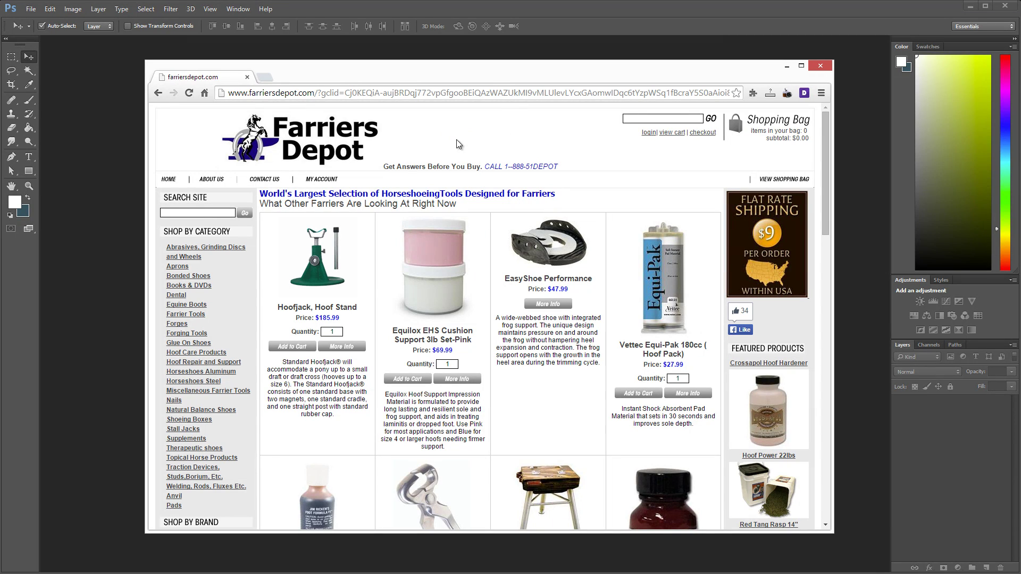
left_click_drag(834, 141, 928, 178)
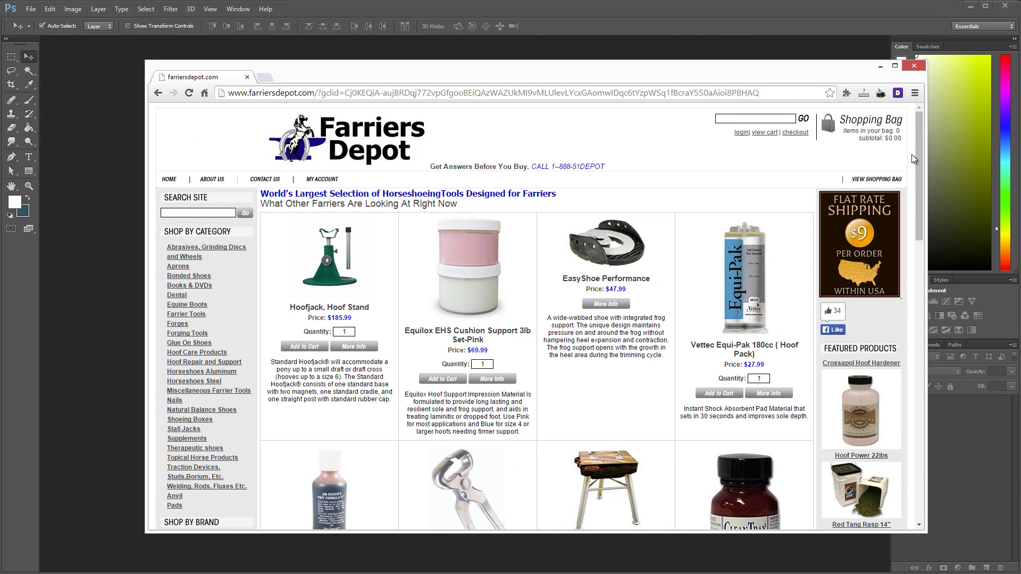
left_click_drag(926, 154, 813, 162)
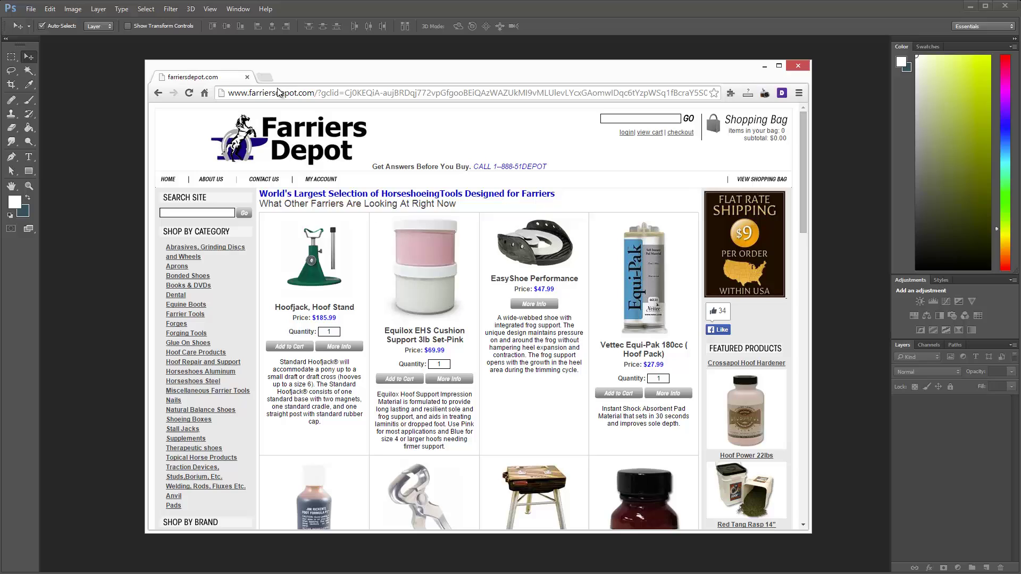
Step: Start a new document with width 1280, height 720, resolution 72 and transparent background
left_click(107, 69)
left_click(31, 9)
left_click(36, 20)
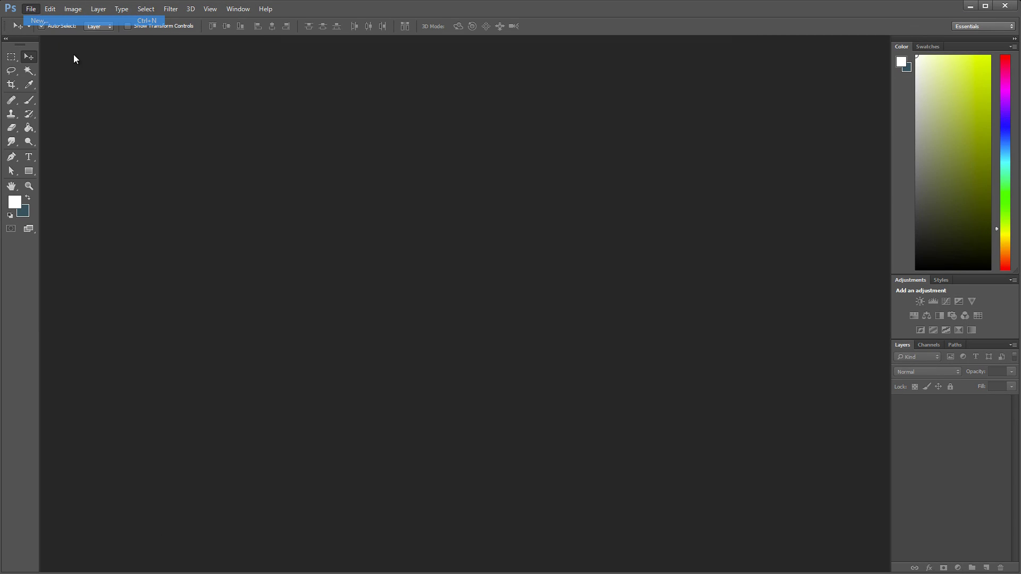
left_click_drag(490, 249, 471, 164)
double_click(449, 227)
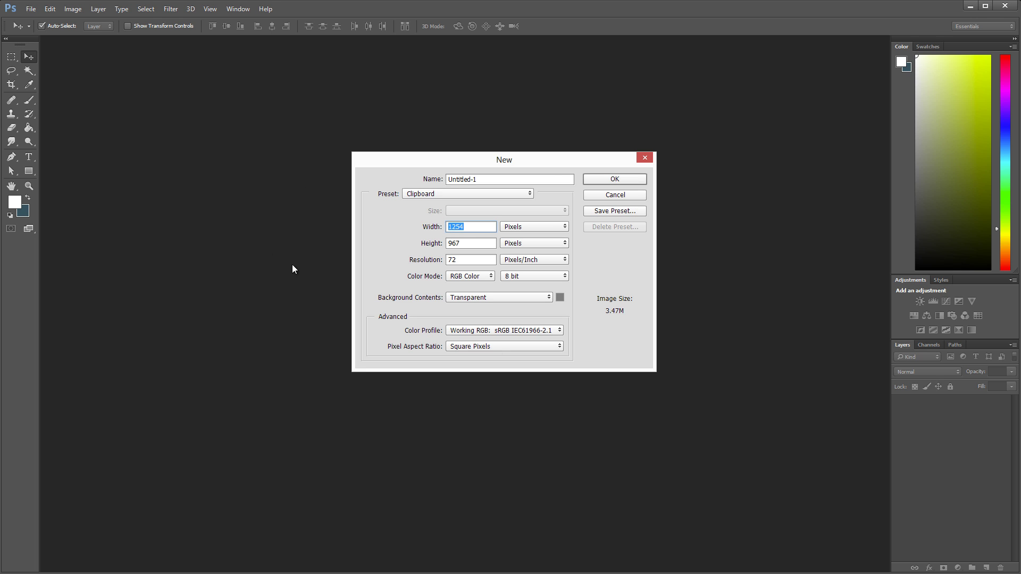
left_click(470, 228)
left_click_drag(462, 226, 448, 228)
type("1280")
key("Tab")
type("720")
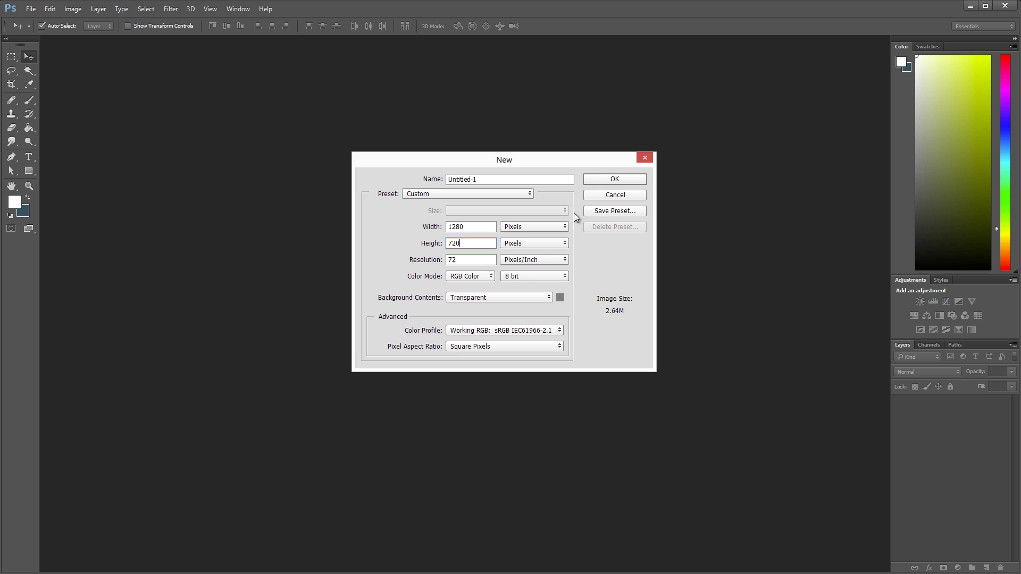
key("Tab")
type("72")
left_click(619, 181)
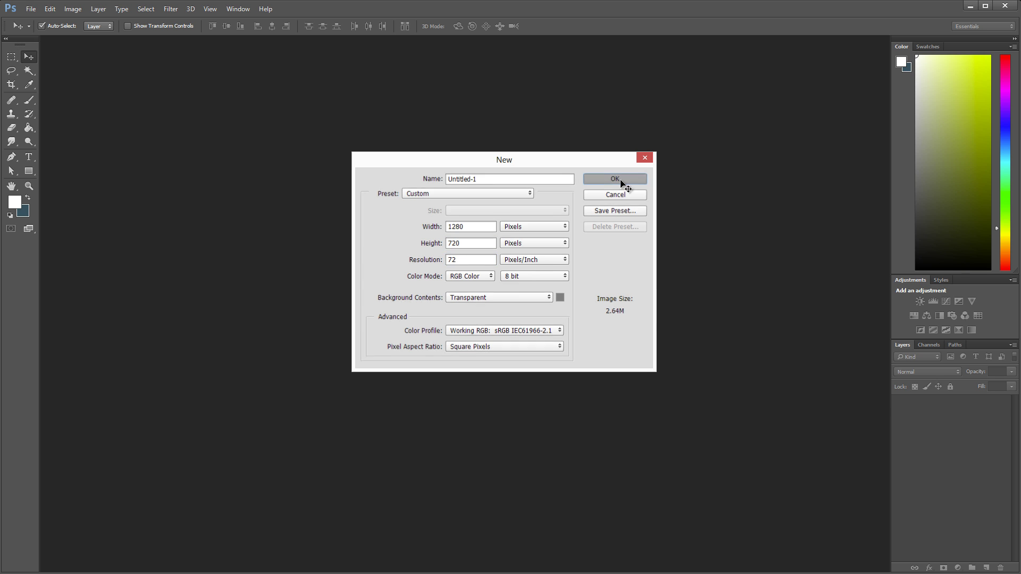
left_click(30, 128)
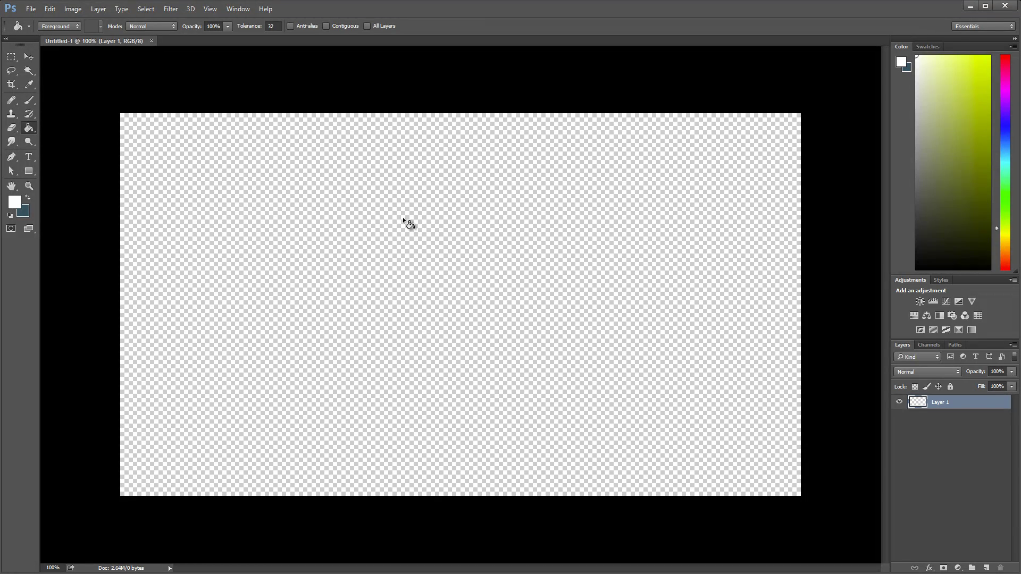
Step: Fill the canvas with white and copy the Farriers Depot logo image from the website
left_click(554, 338)
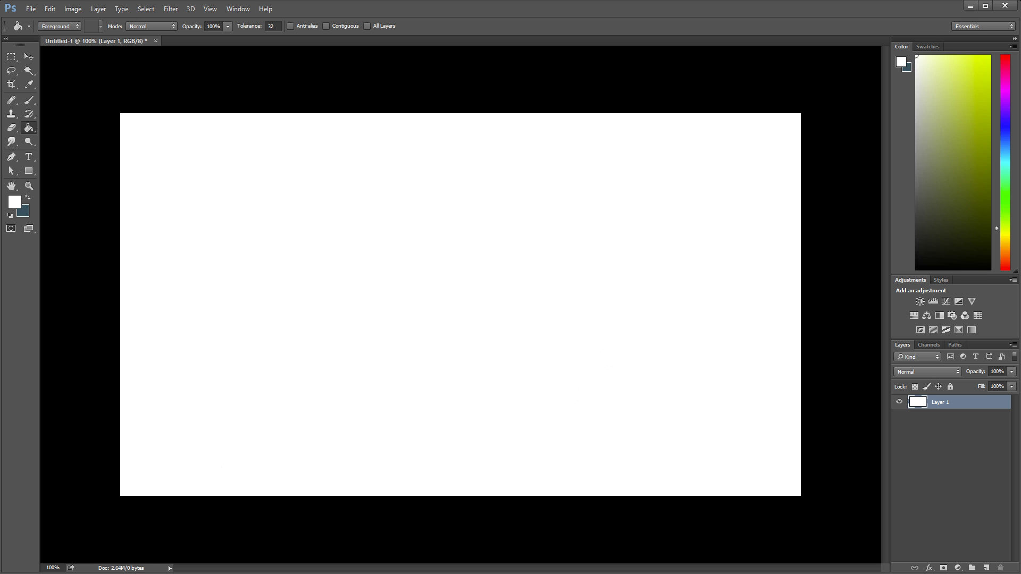
key("alt+Tab")
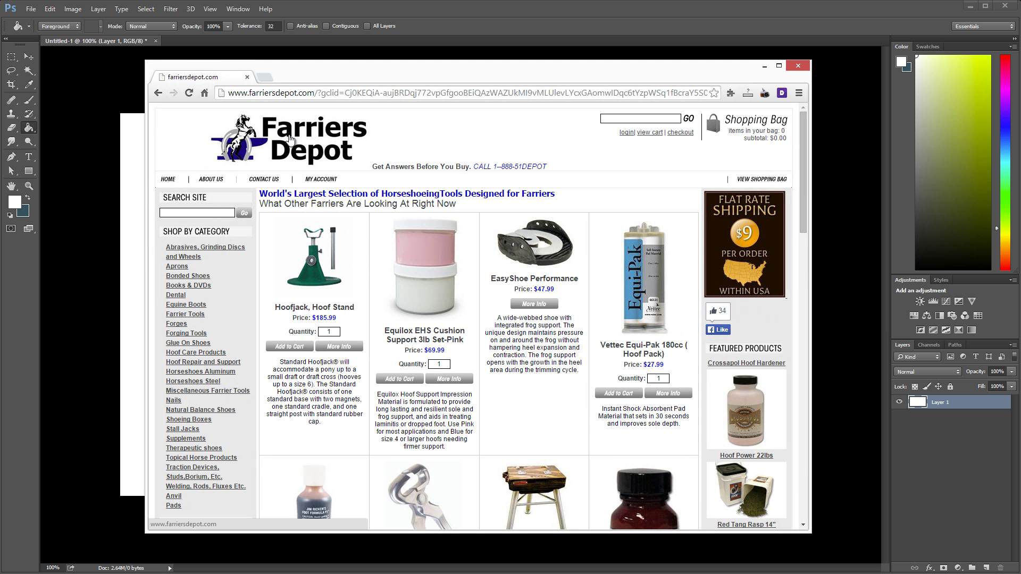
right_click(304, 141)
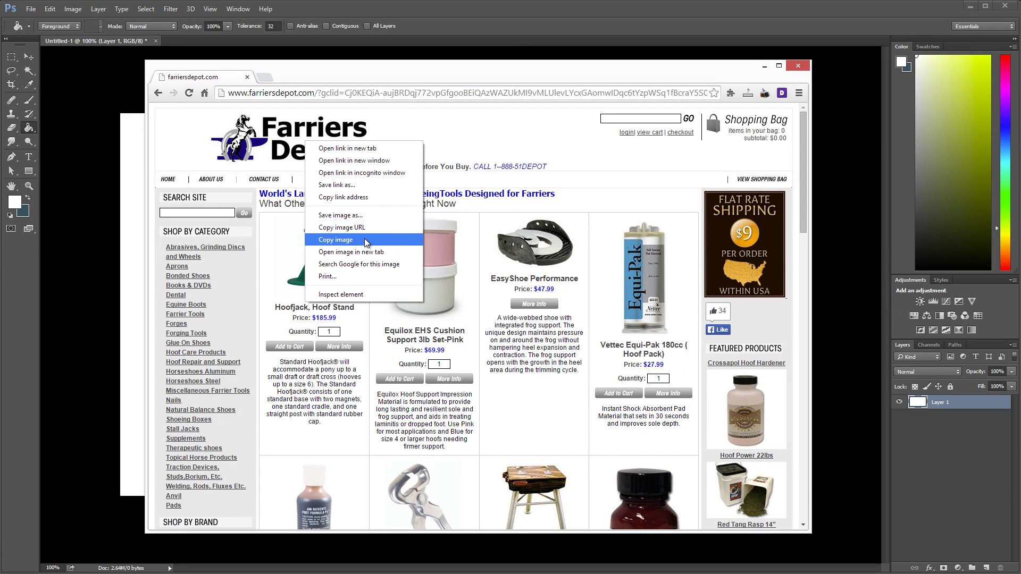
left_click(372, 243)
Step: Paste the logo as a new layer, scale it to about 58% and place it top-left
left_click(516, 35)
left_click(29, 57)
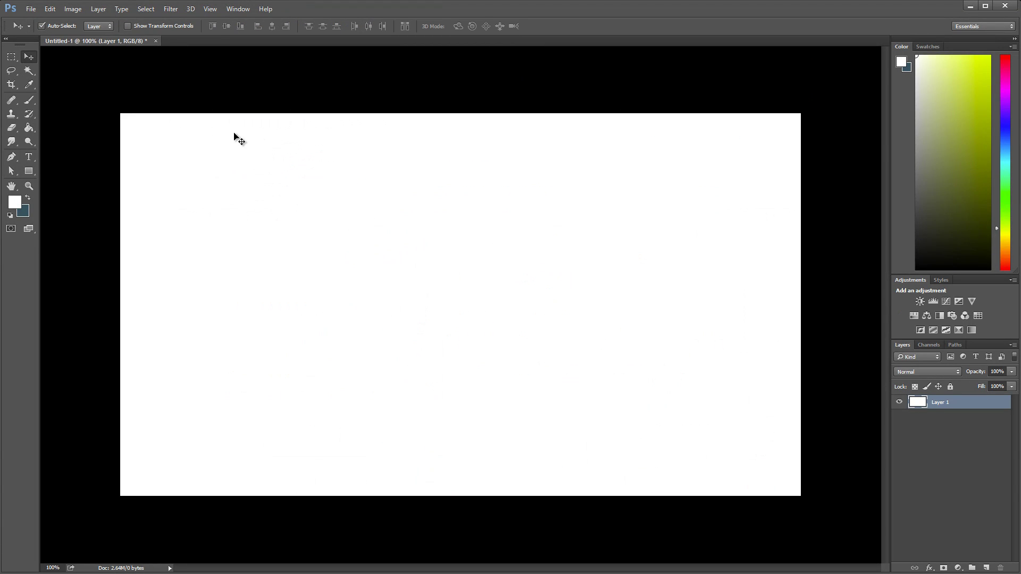
key("ctrl+v")
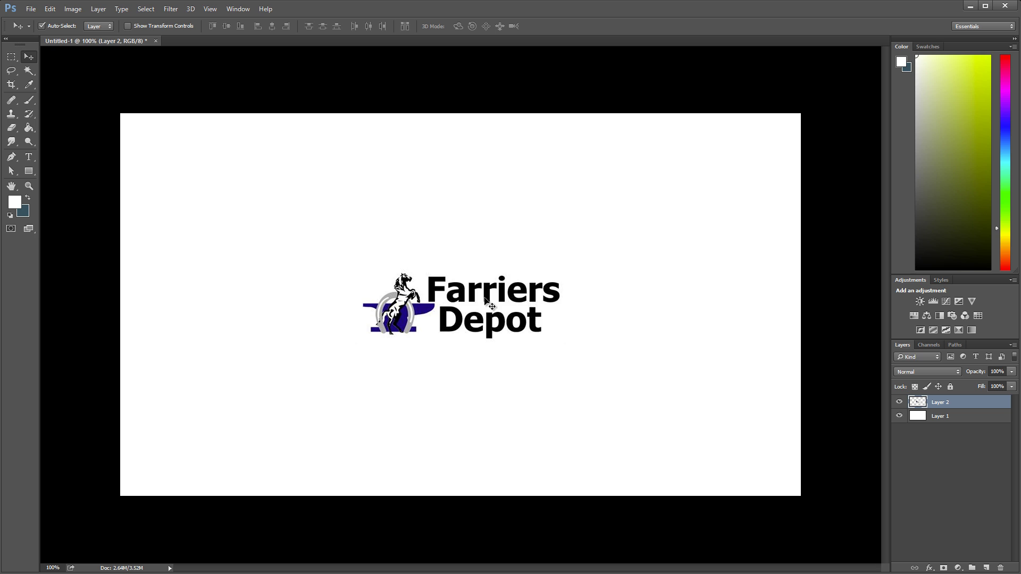
left_click_drag(488, 301, 272, 169)
key("ctrl+t")
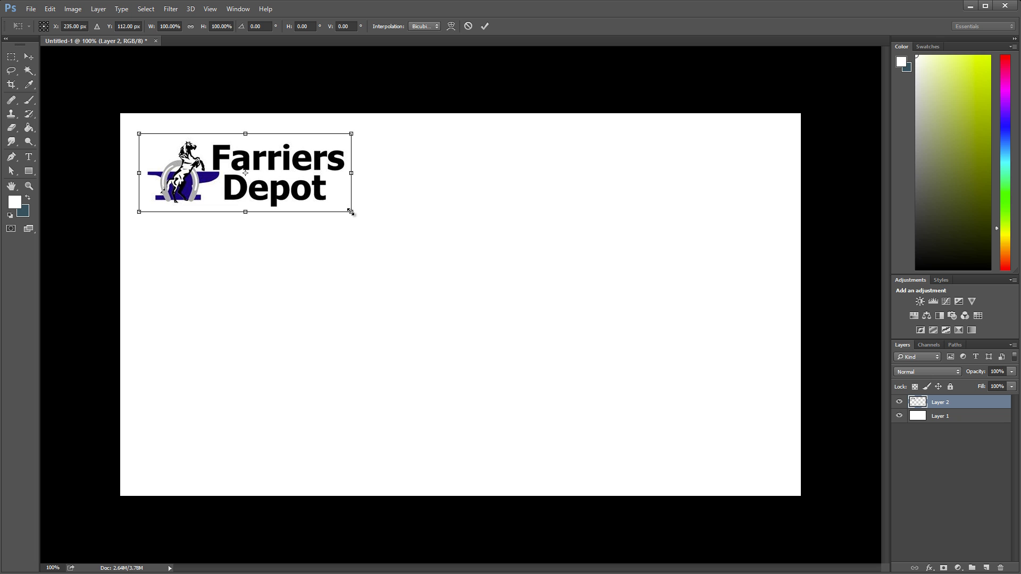
left_click_drag(350, 212, 245, 168)
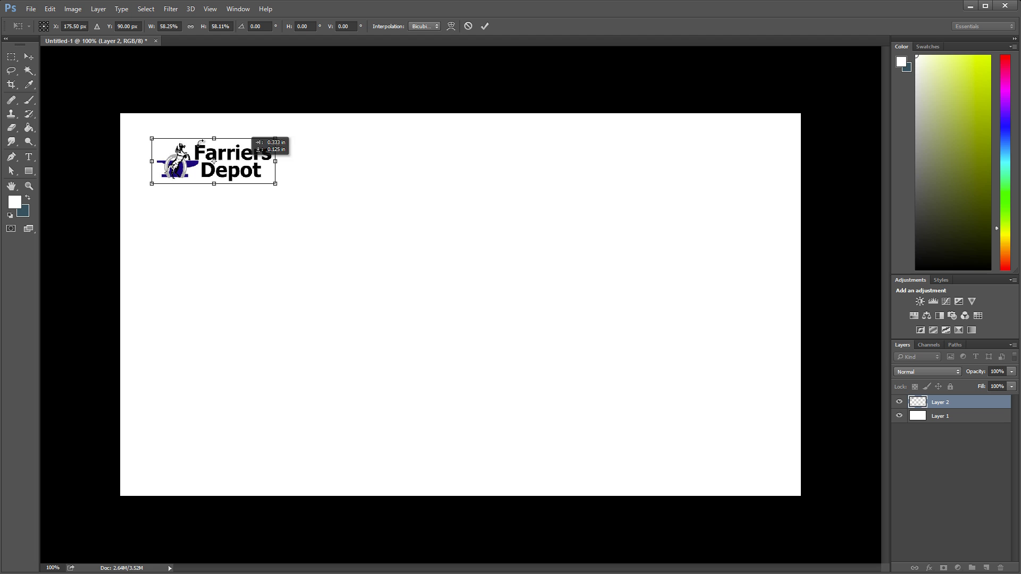
key("v")
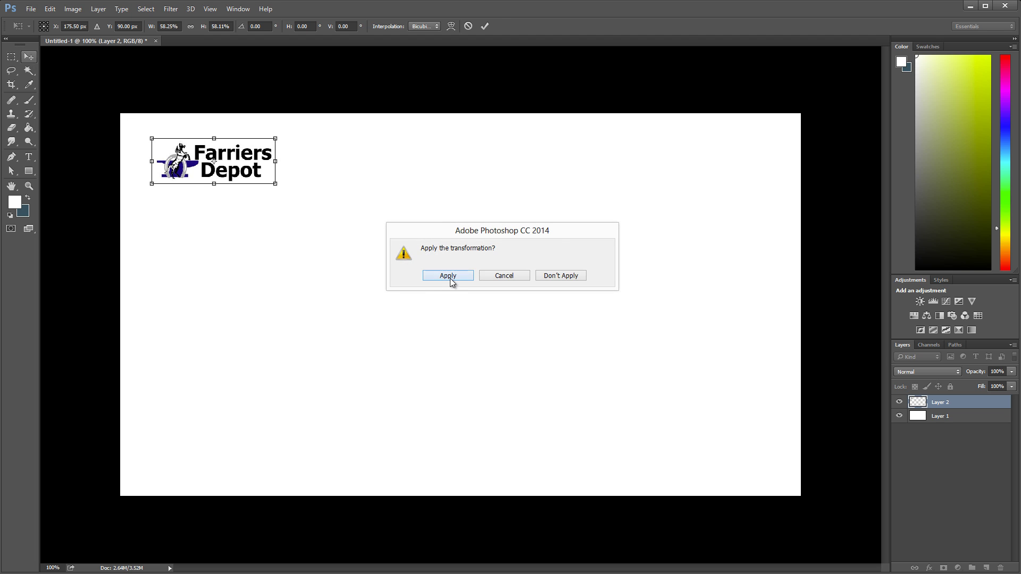
left_click(449, 276)
left_click_drag(251, 162, 243, 155)
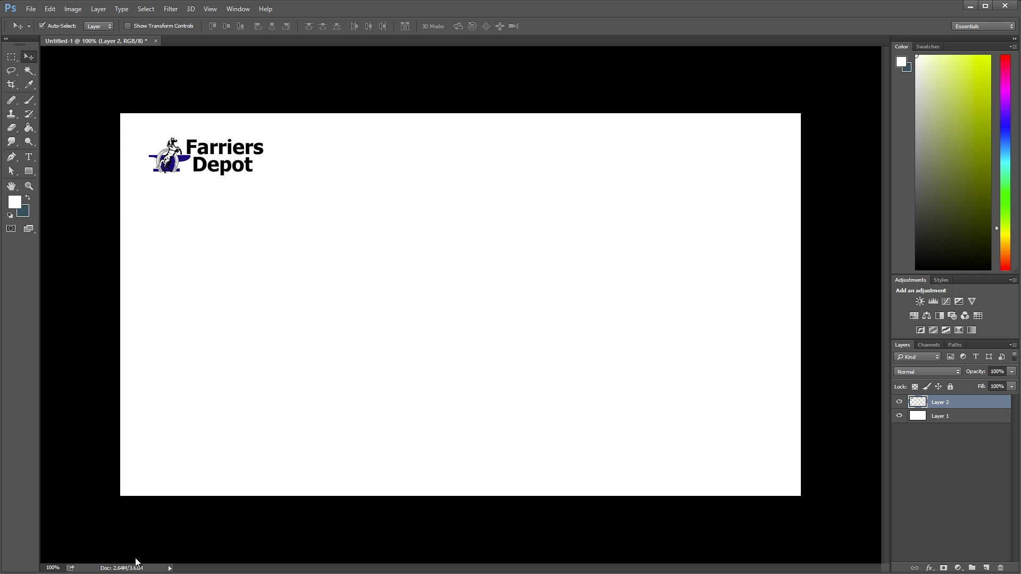
key("alt+Tab")
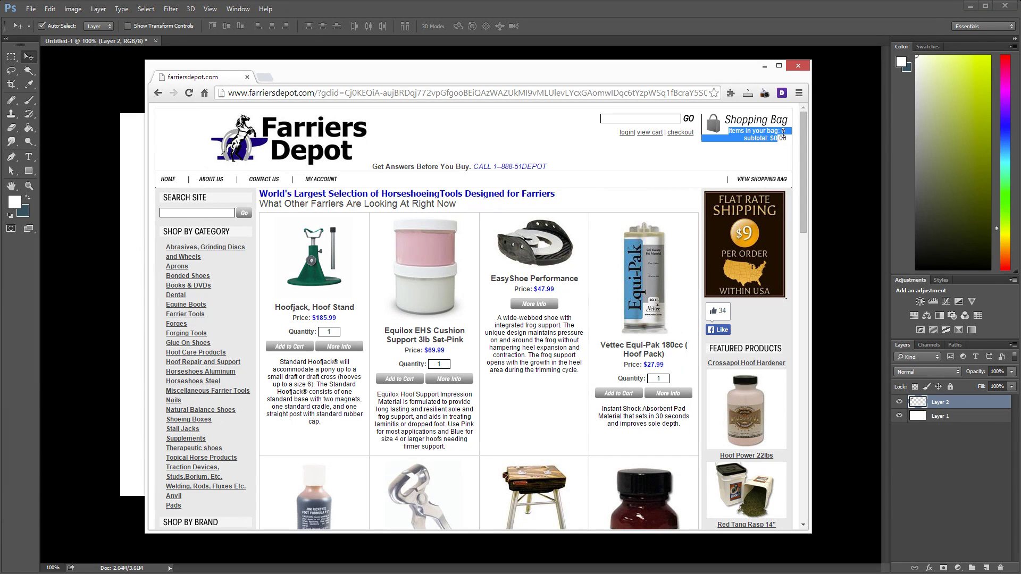
left_click_drag(786, 140, 749, 140)
left_click(752, 140)
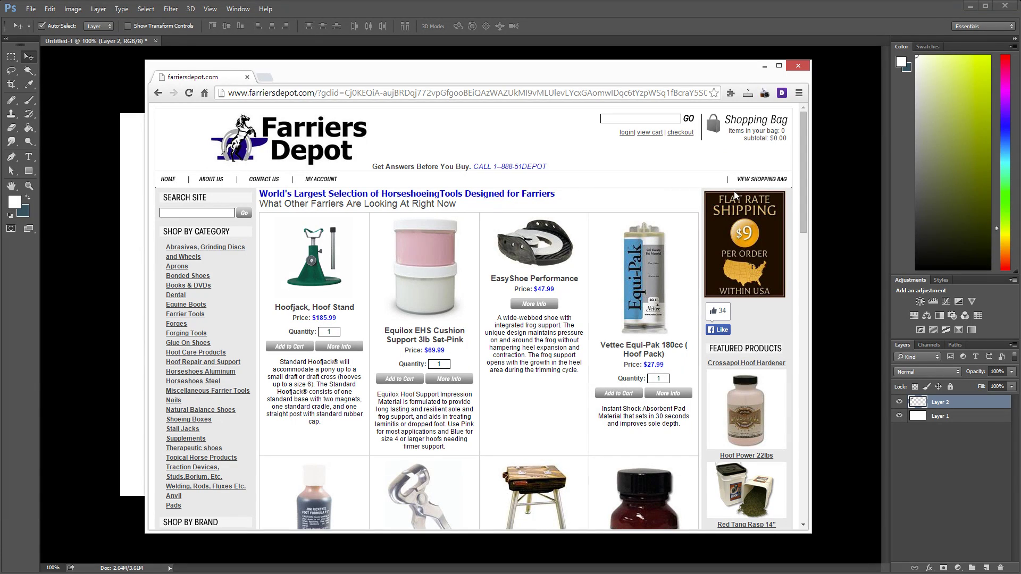
left_click_drag(789, 134, 732, 134)
left_click(733, 134)
left_click_drag(728, 131, 787, 140)
left_click(787, 140)
left_click_drag(787, 140, 727, 117)
left_click(742, 136)
left_click_drag(790, 140, 726, 134)
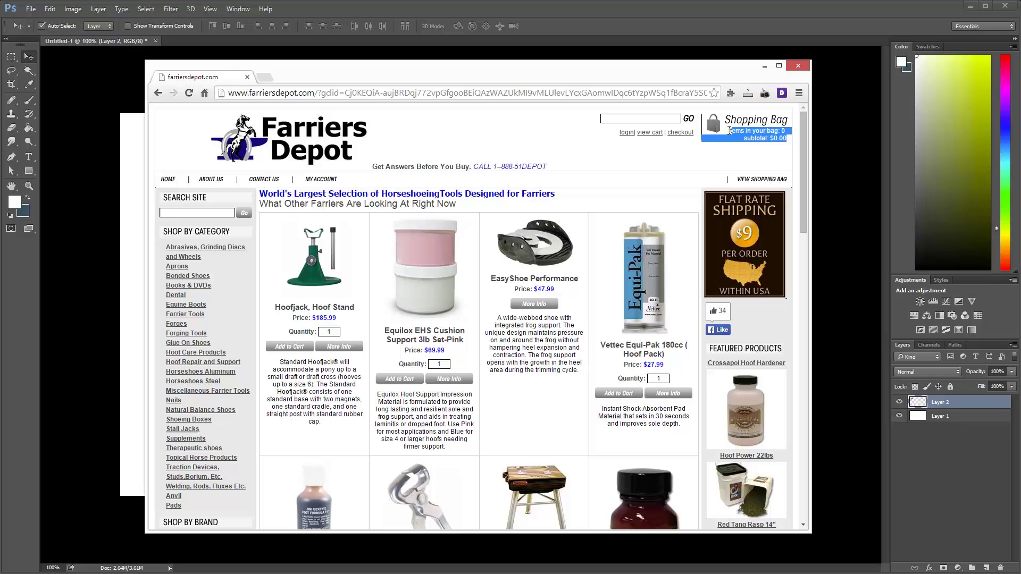
left_click(734, 147)
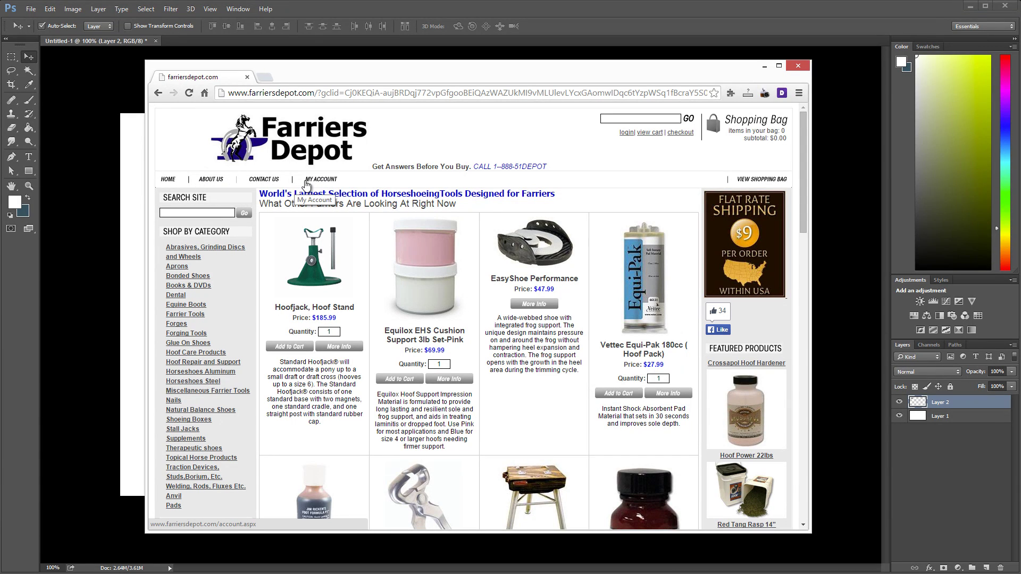
right_click(315, 184)
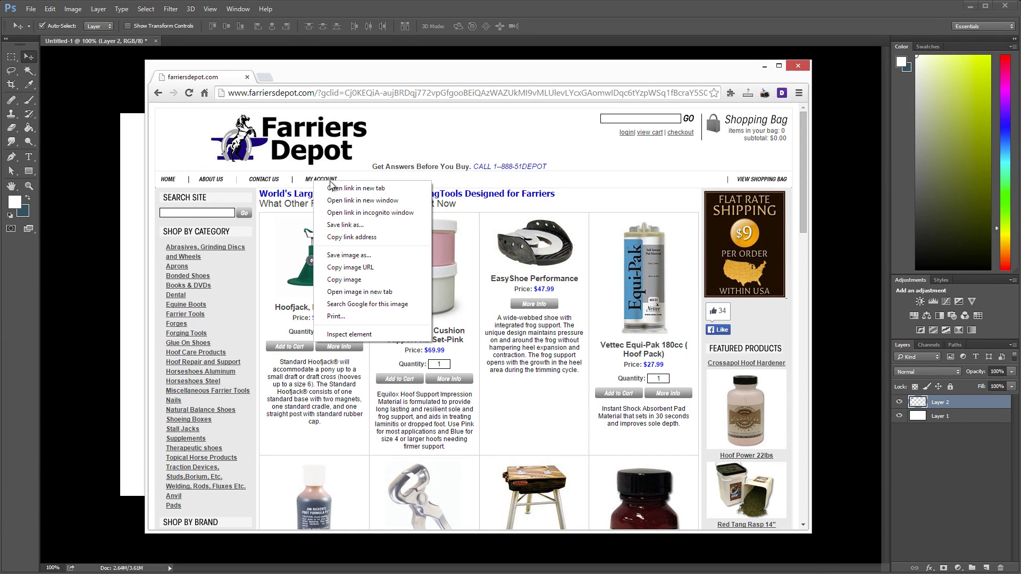
left_click(366, 179)
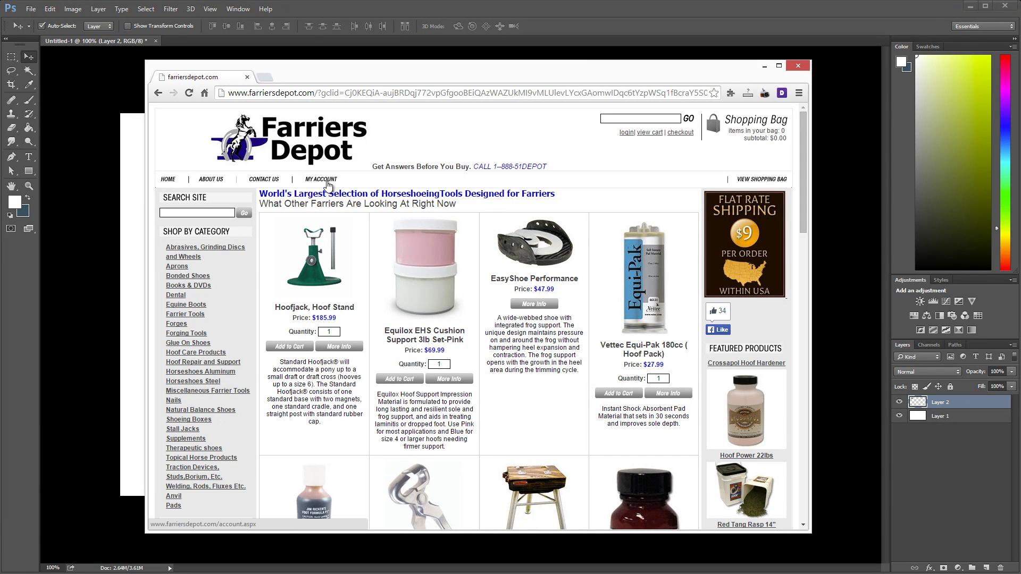
left_click(631, 15)
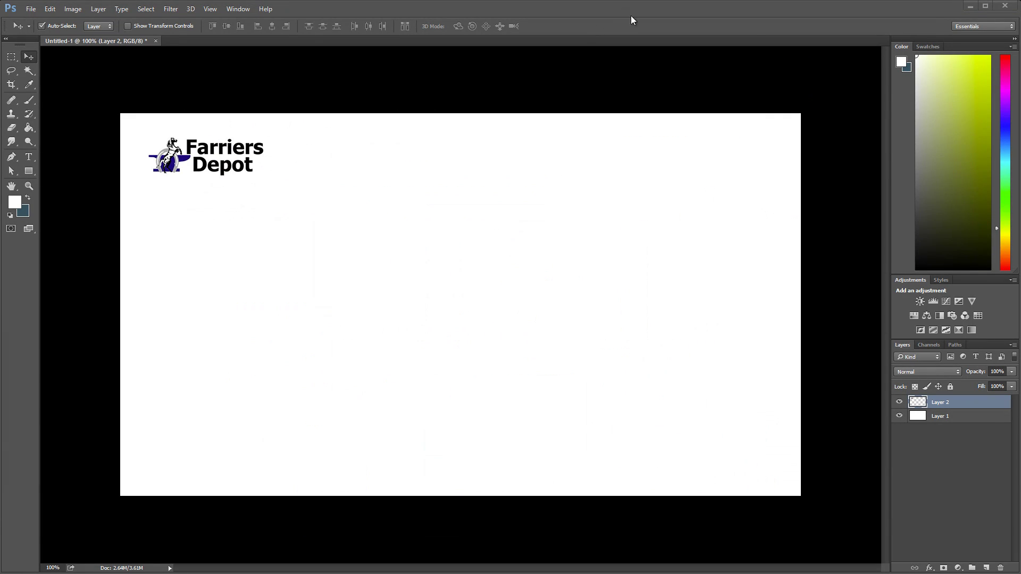
Step: Add a nav text layer reading Home and About Us, then paste About Us twice more
left_click(29, 157)
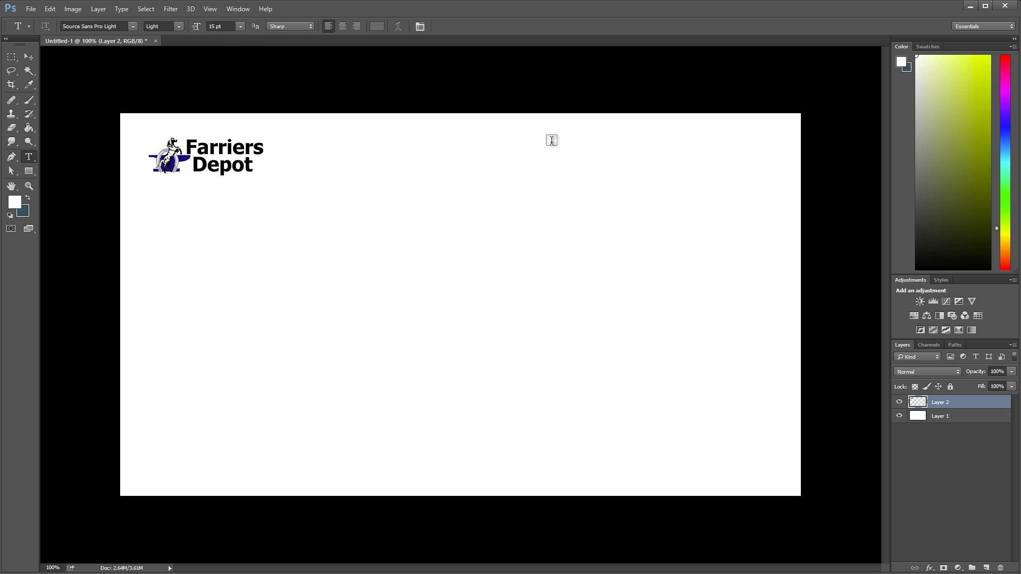
left_click(576, 172)
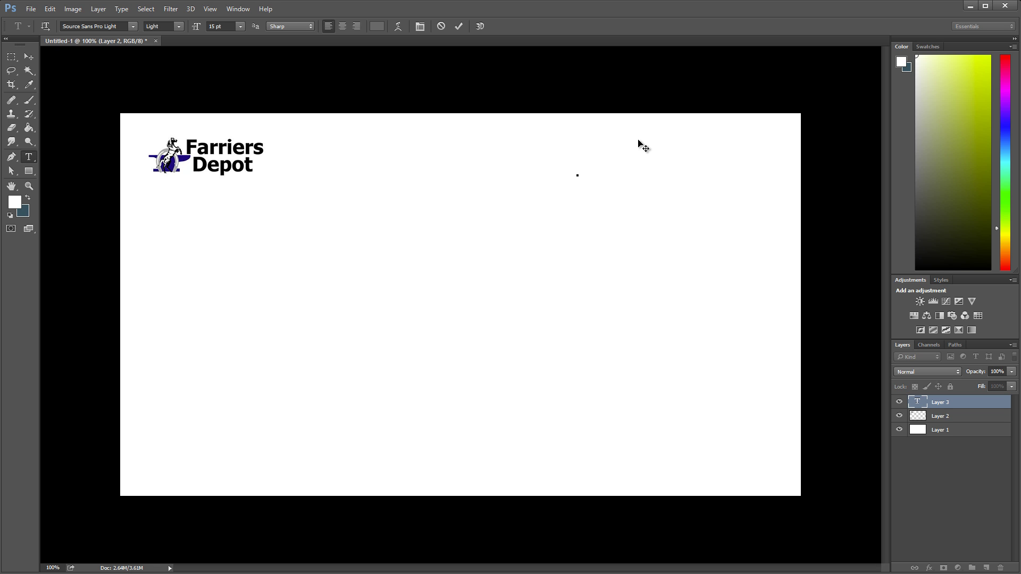
type("HomeA bout Us")
left_click(597, 174)
left_click_drag(603, 176, 675, 176)
key("Right")
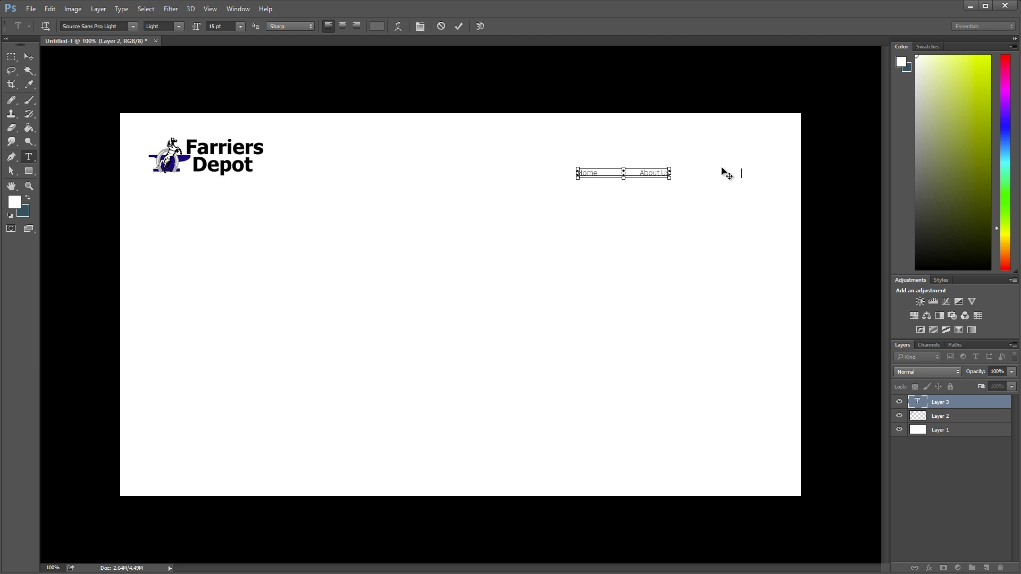
key("ctrl+v")
key("ctrl+v")
Step: Shift the nav text left and rename the last two items Contact Us and My Account
left_click(29, 57)
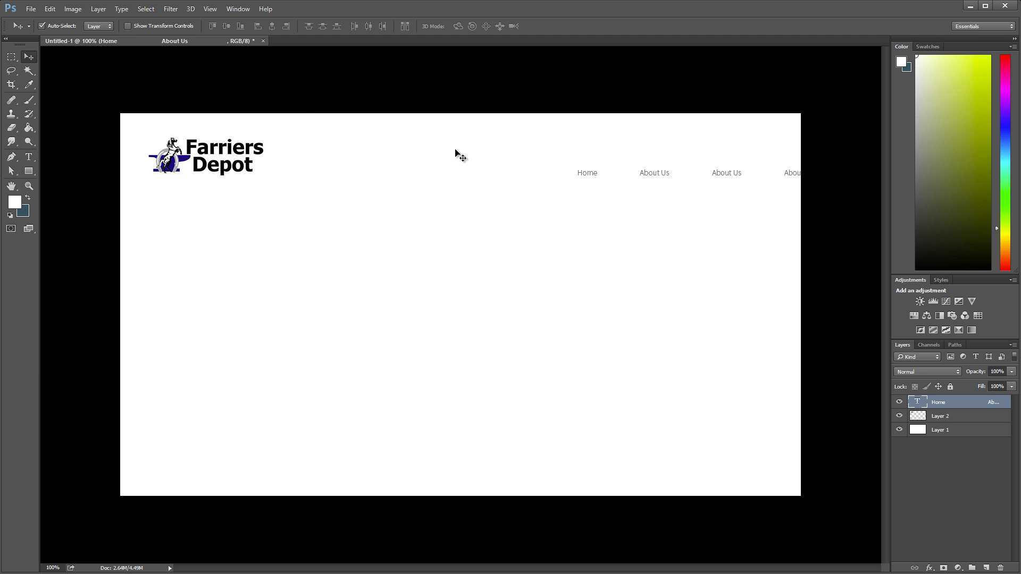
left_click_drag(588, 173, 515, 170)
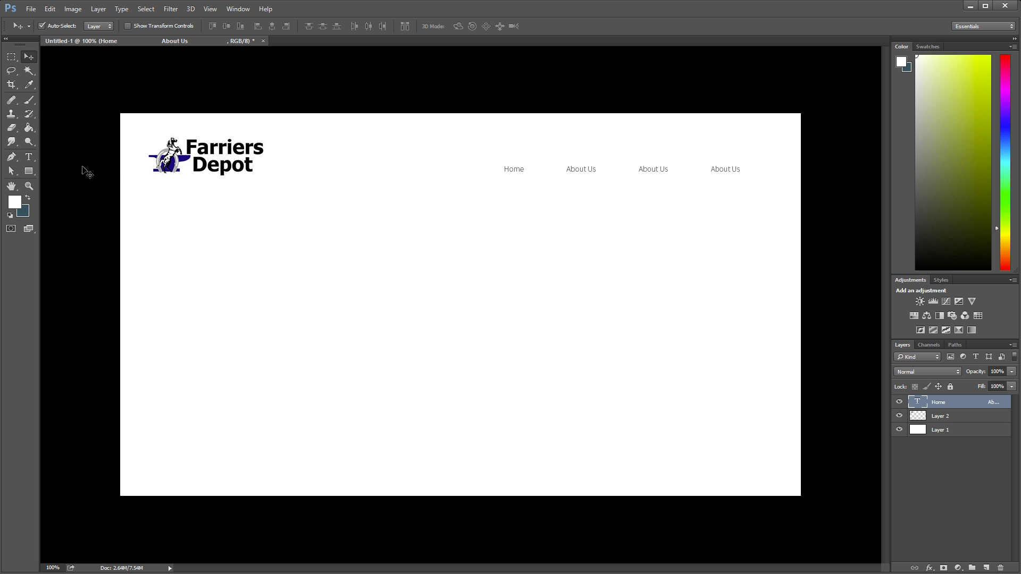
left_click(29, 157)
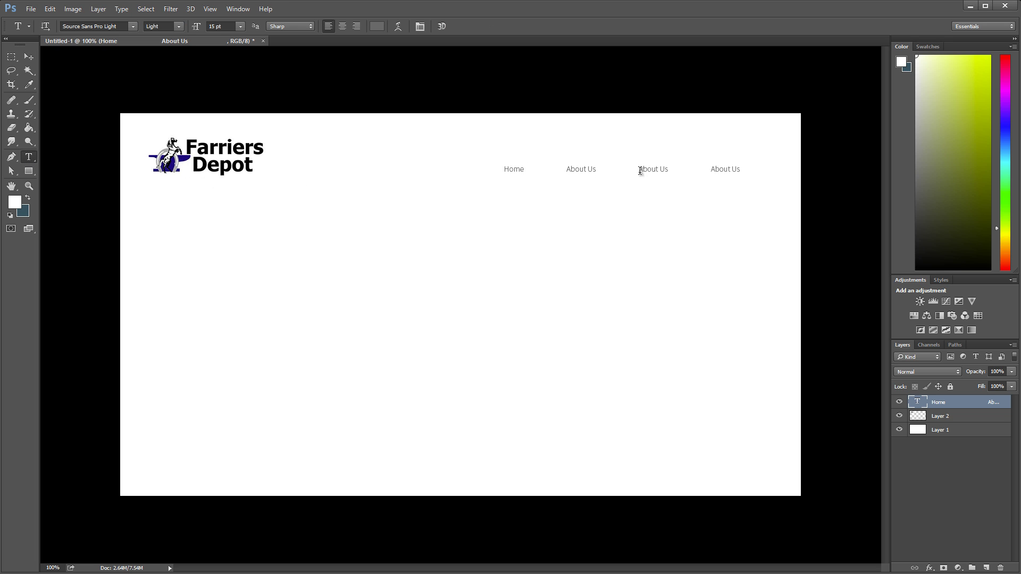
left_click_drag(638, 169, 659, 170)
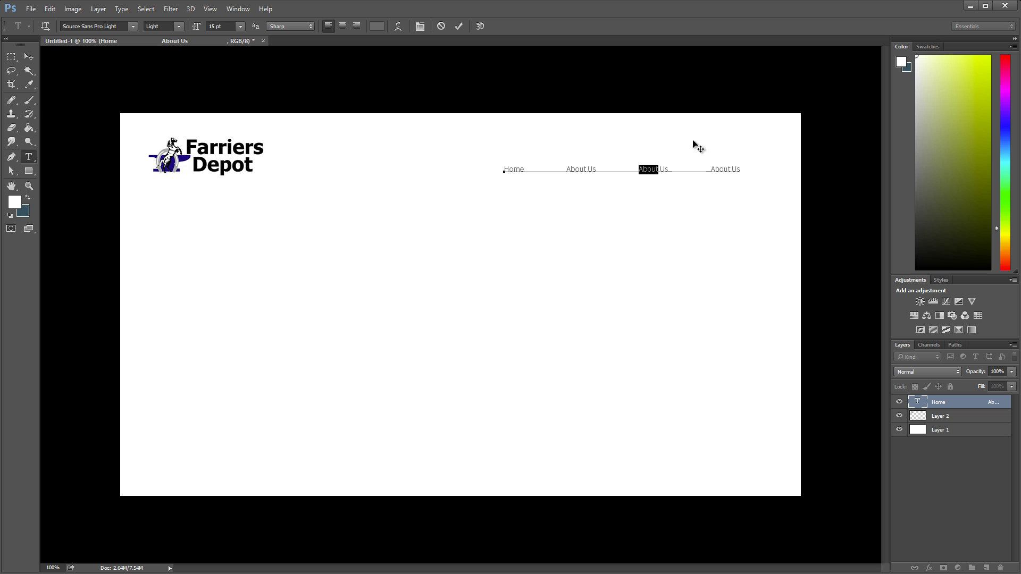
type("Contact")
left_click(717, 170)
left_click(777, 171, "shift")
type("My Account")
Step: Enlarge the nav text to 18 pt and shift it about 100 px left
left_click(29, 100)
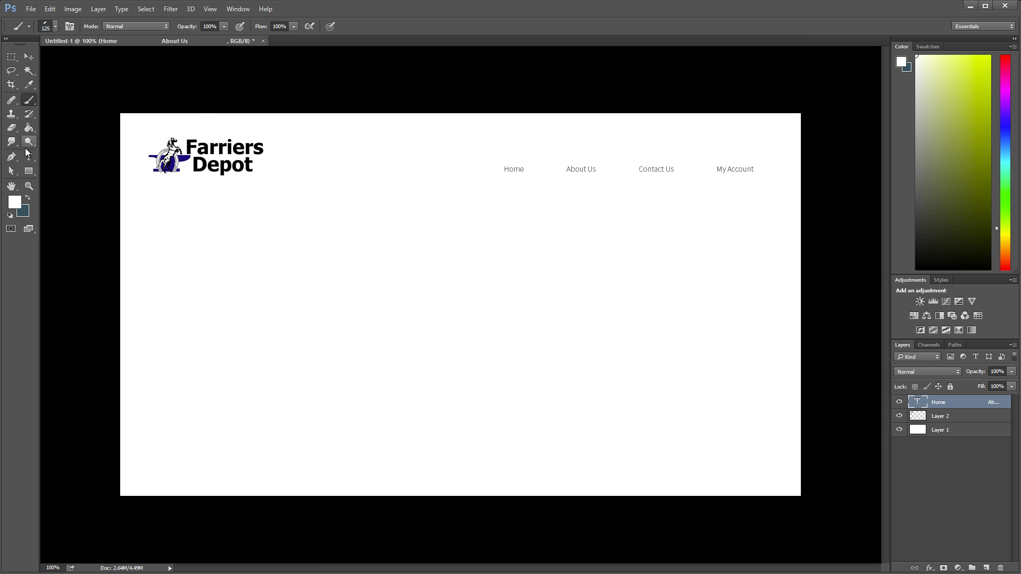
left_click(30, 159)
double_click(216, 30)
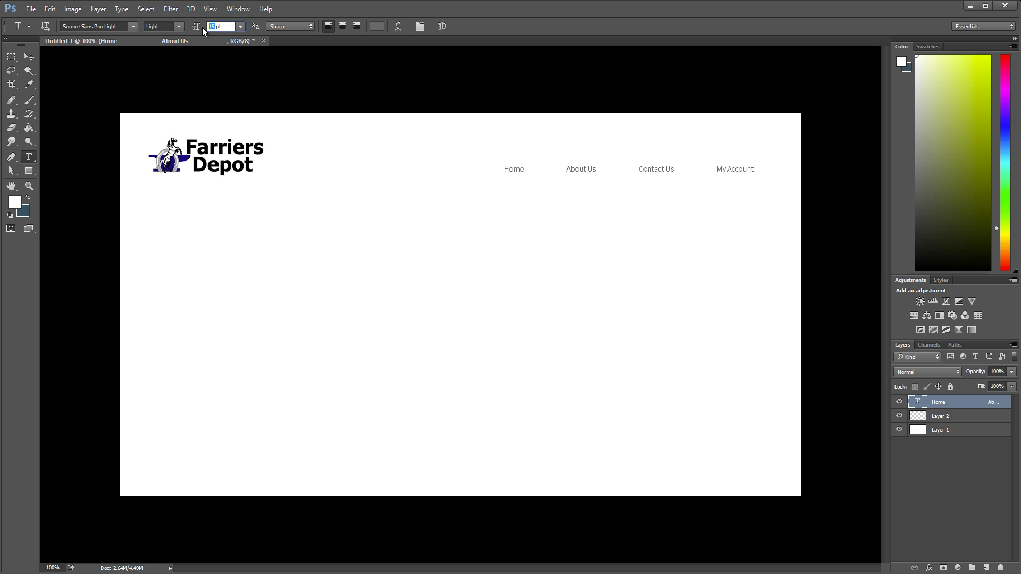
type("18")
key("Return")
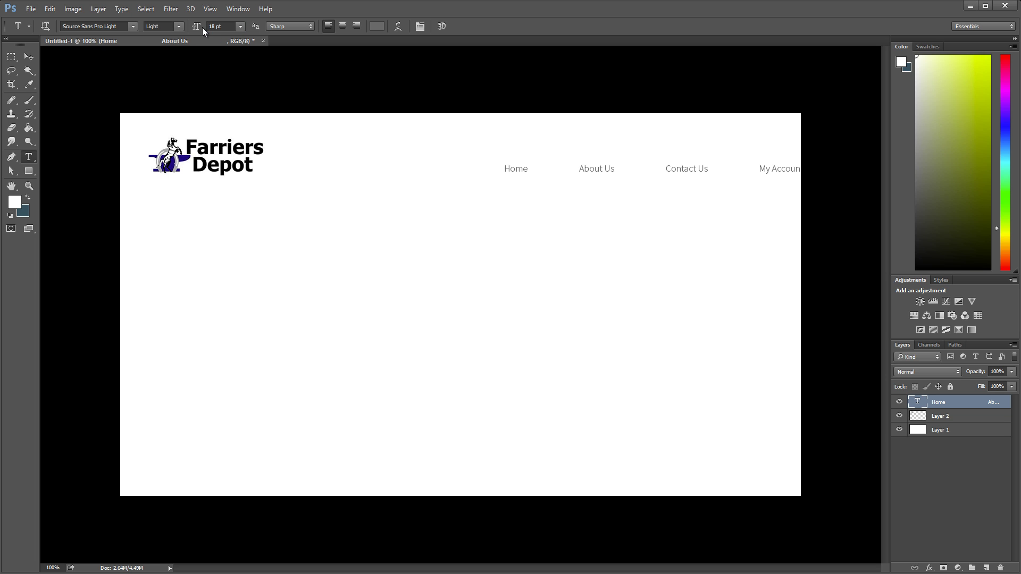
left_click(29, 57)
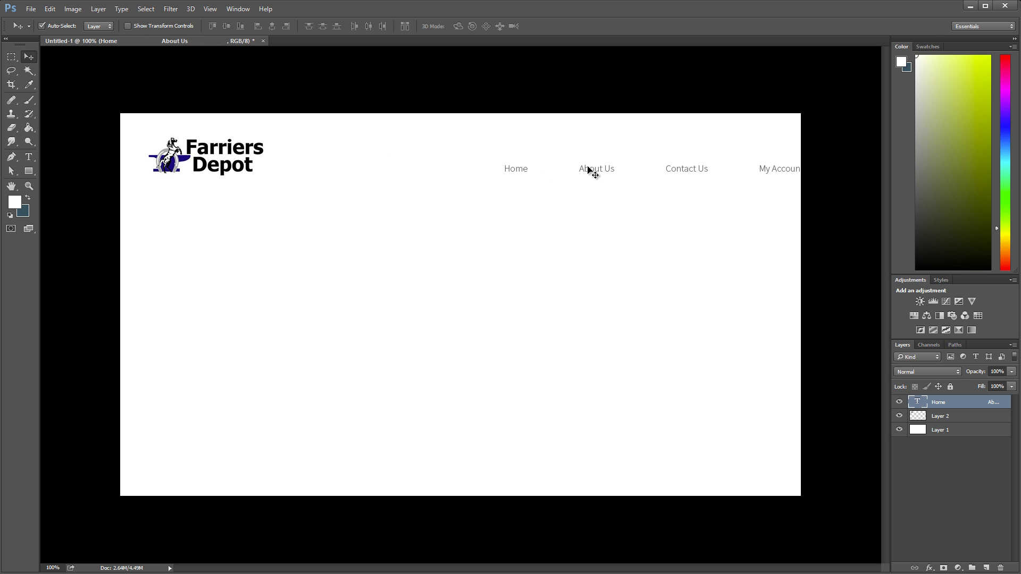
left_click_drag(592, 169, 544, 172)
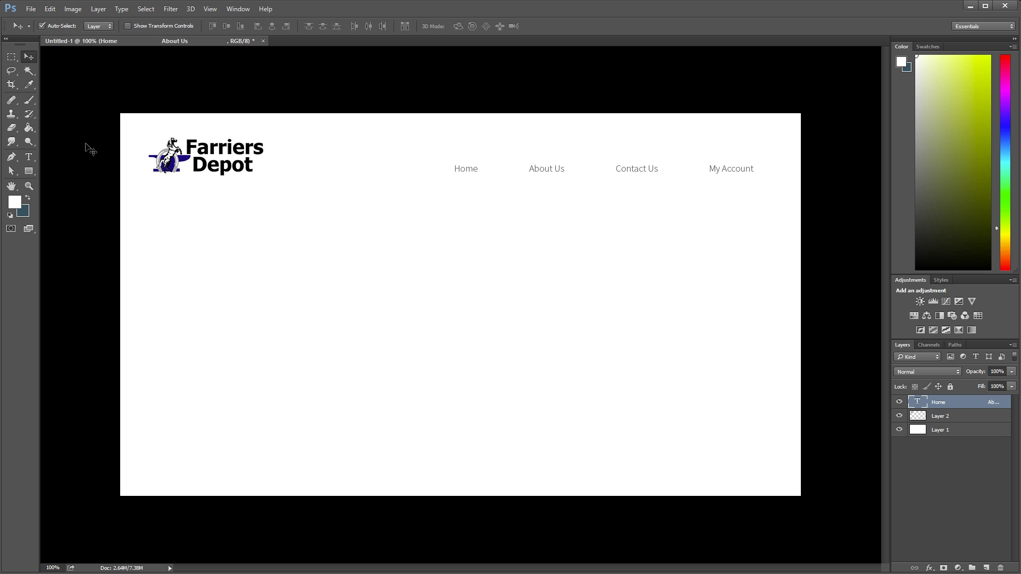
Step: Change the nav font size to 21 pt, then settle on 20 pt
left_click(28, 157)
left_click_drag(217, 26, 208, 26)
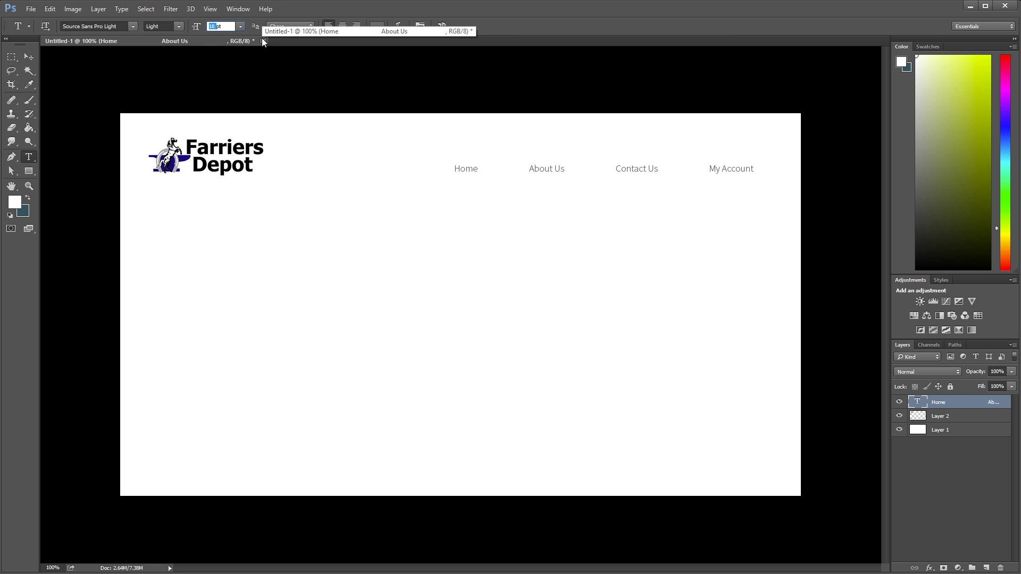
type("21")
key("Return")
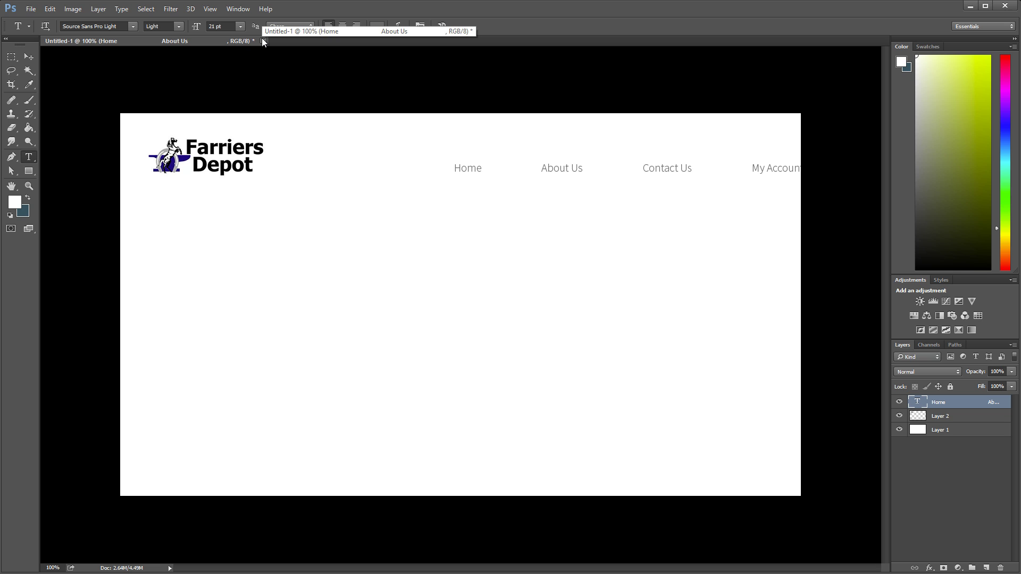
left_click_drag(229, 26, 191, 28)
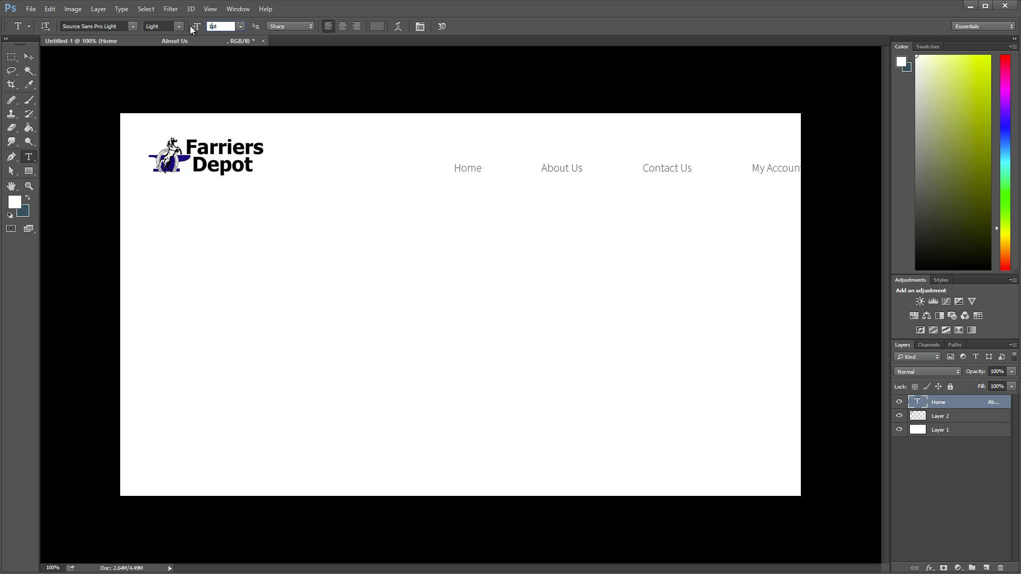
type("0")
key("Return")
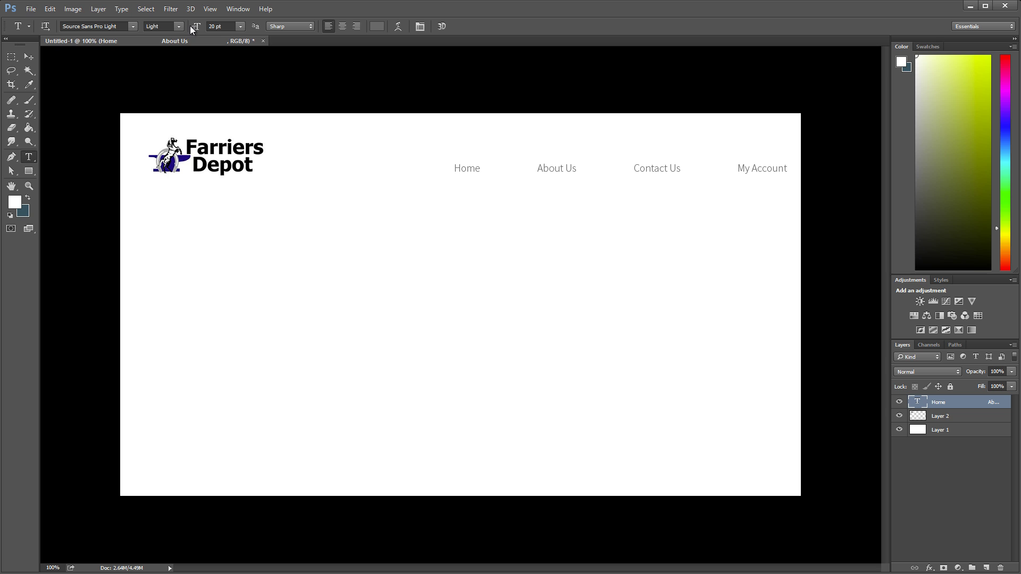
Step: Remove the extra spaces before About Us, Contact Us and My Account
left_click(519, 169)
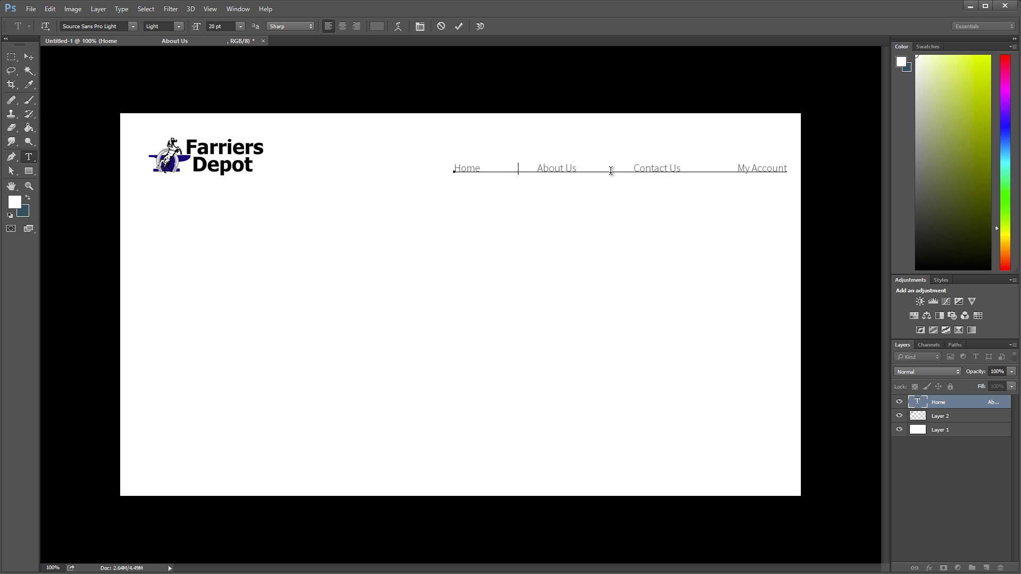
key("BackSpace")
key("BackSpace")
key("BackSpace")
key("BackSpace")
key("BackSpace")
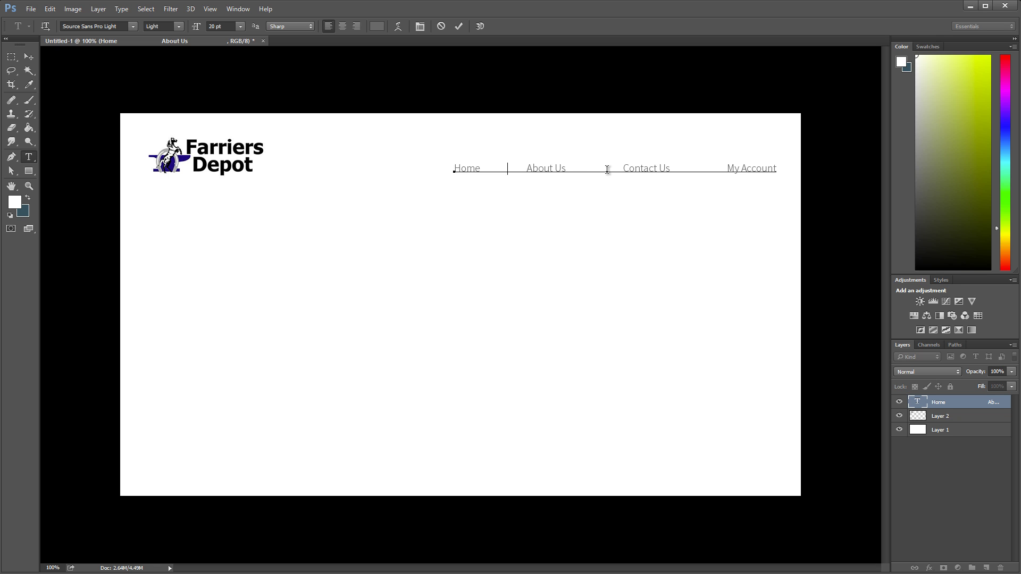
left_click(605, 169)
key("BackSpace")
key("BackSpace")
key("BackSpace")
key("BackSpace")
key("BackSpace")
left_click(699, 169)
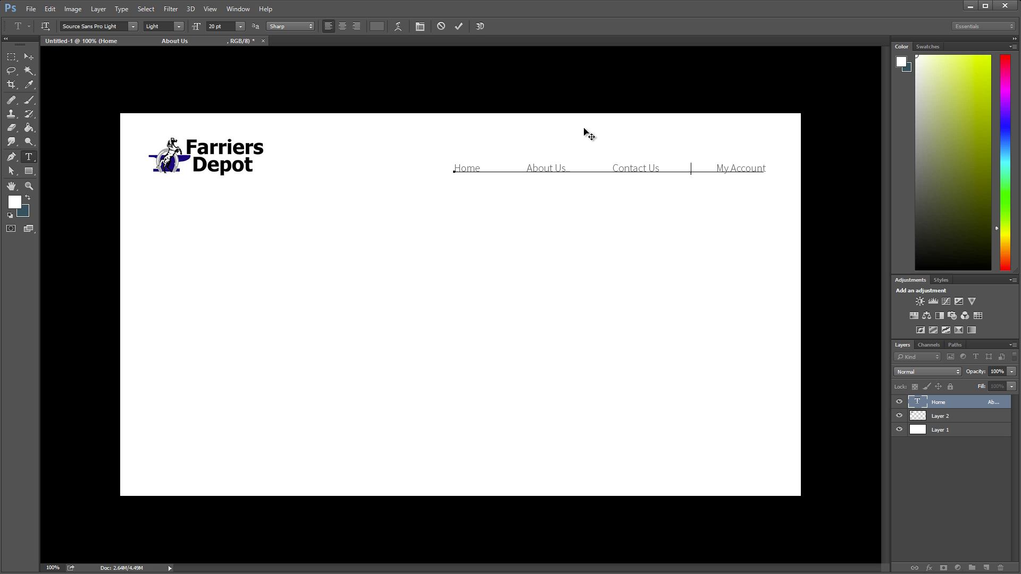
key("BackSpace")
key("BackSpace")
key("BackSpace")
key("BackSpace")
left_click(28, 57)
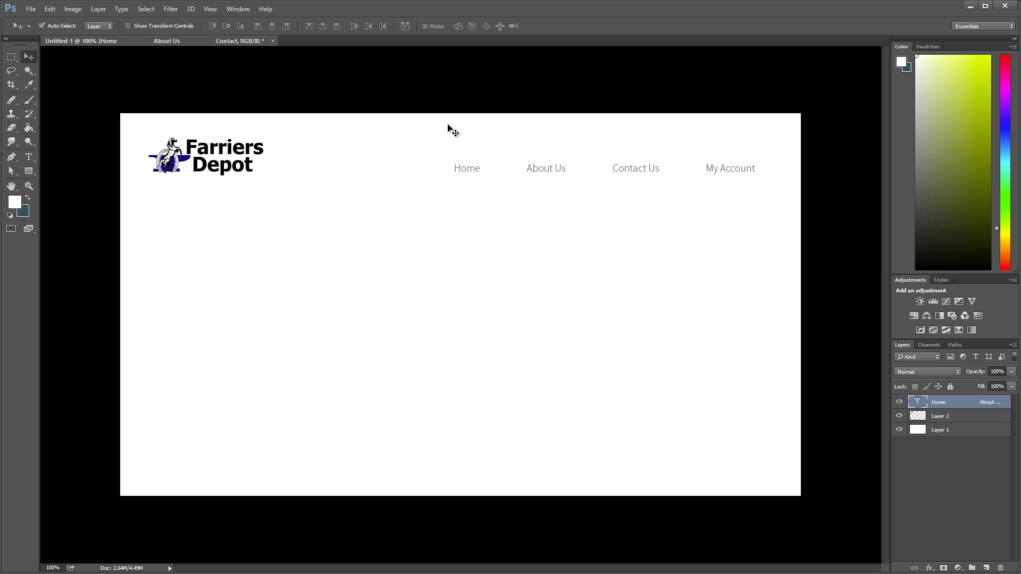
Step: Reposition the nav text slightly left and raise it level with the logo
mouse_move(621, 170)
left_mouse_down()
mouse_move(612, 175)
mouse_move(617, 160)
mouse_move(618, 168)
left_mouse_up()
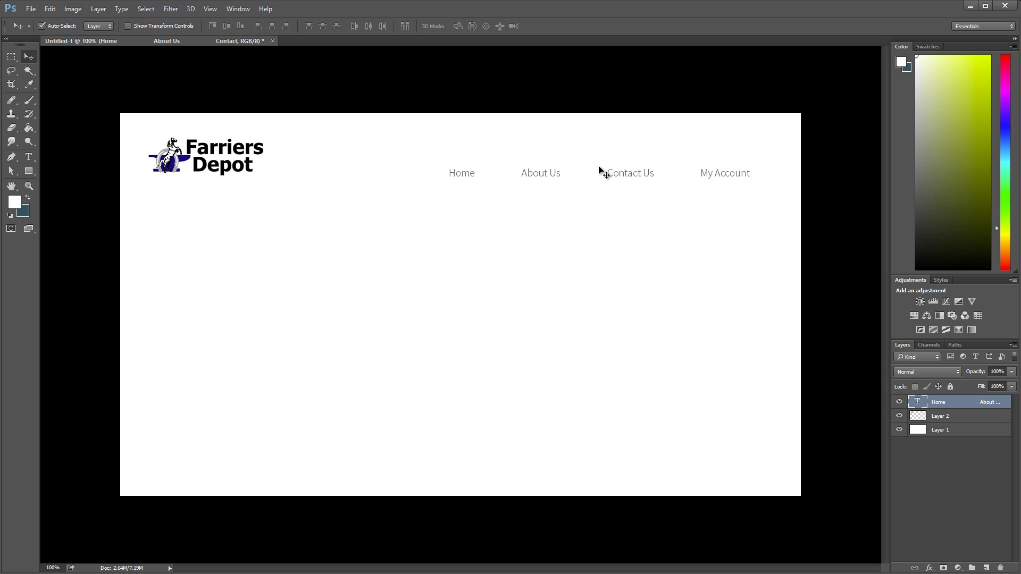
left_click(211, 10)
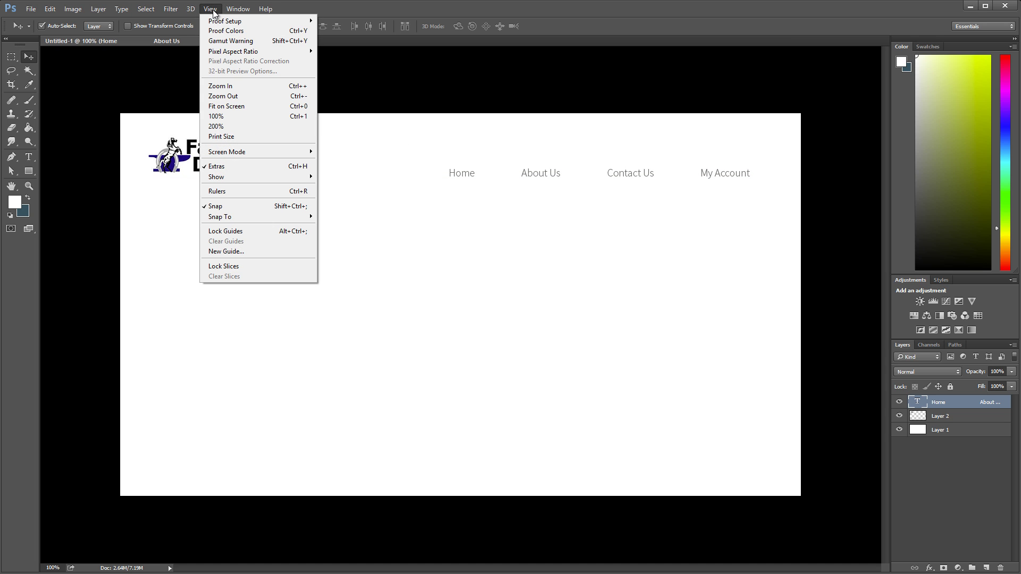
left_click(214, 9)
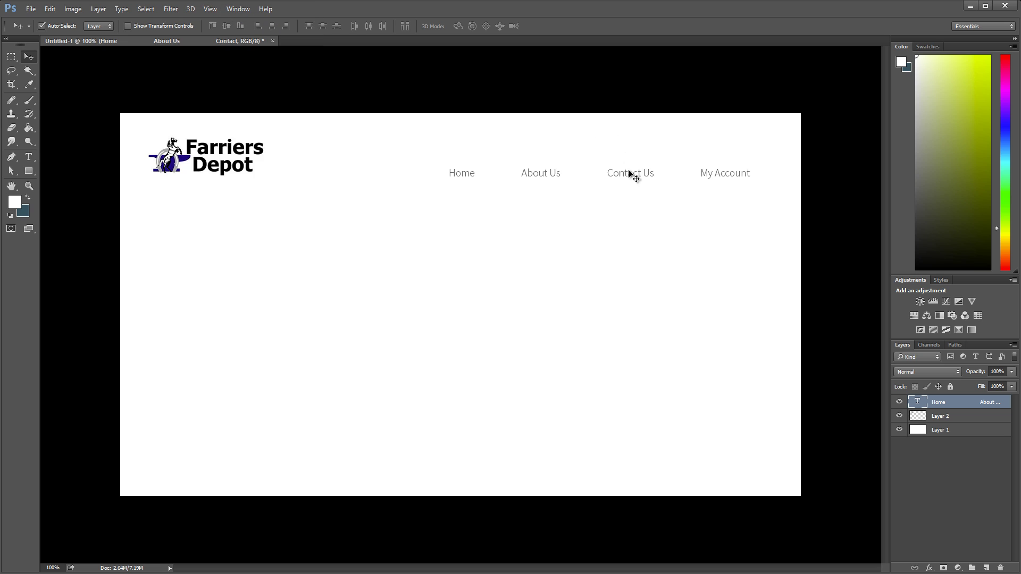
left_click_drag(630, 172, 631, 173)
key("Up")
key("Up")
key("Up")
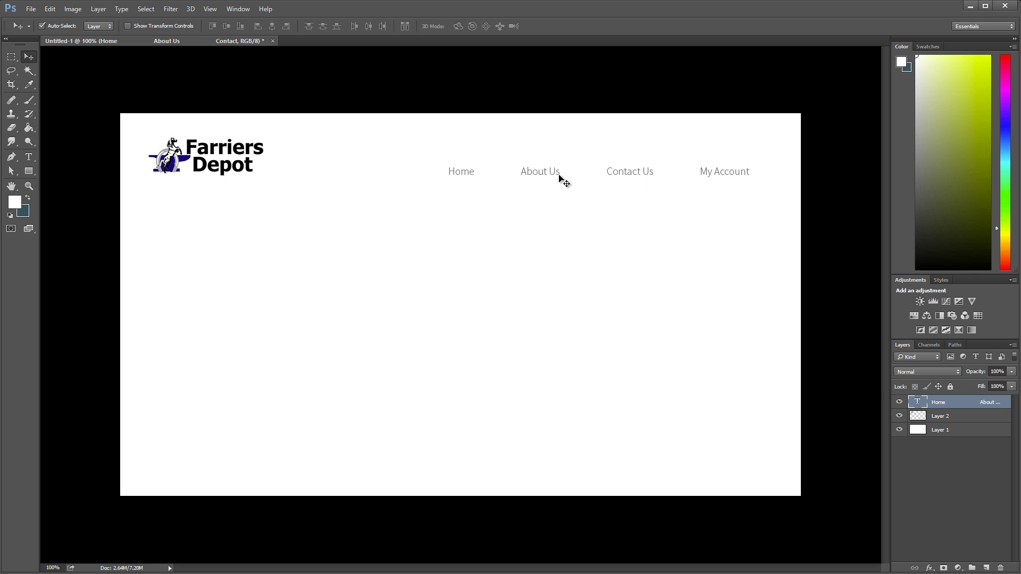
left_click(141, 572)
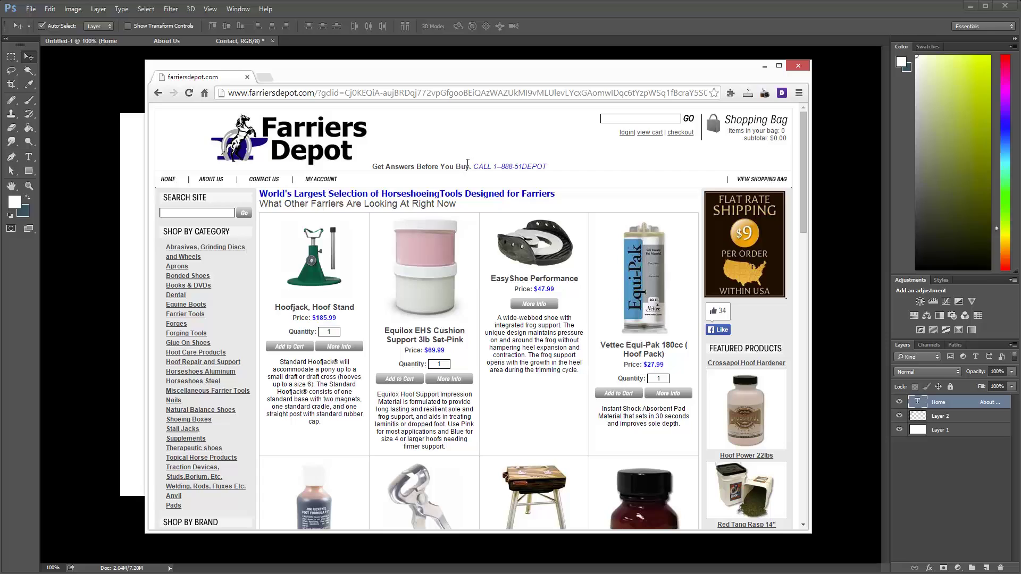
left_click_drag(557, 167, 372, 168)
left_click(629, 164)
left_click(588, 14)
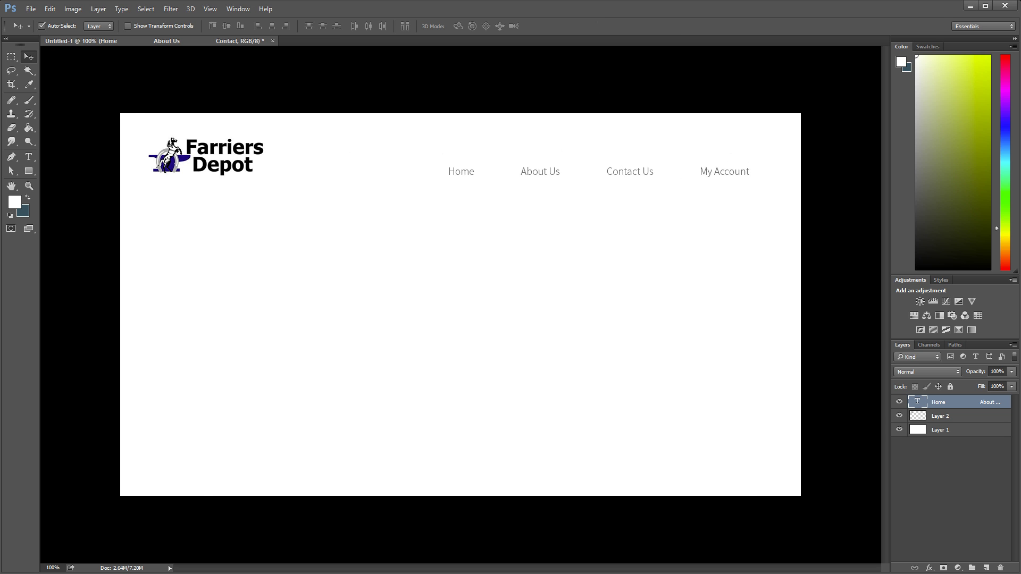
key("alt+Tab")
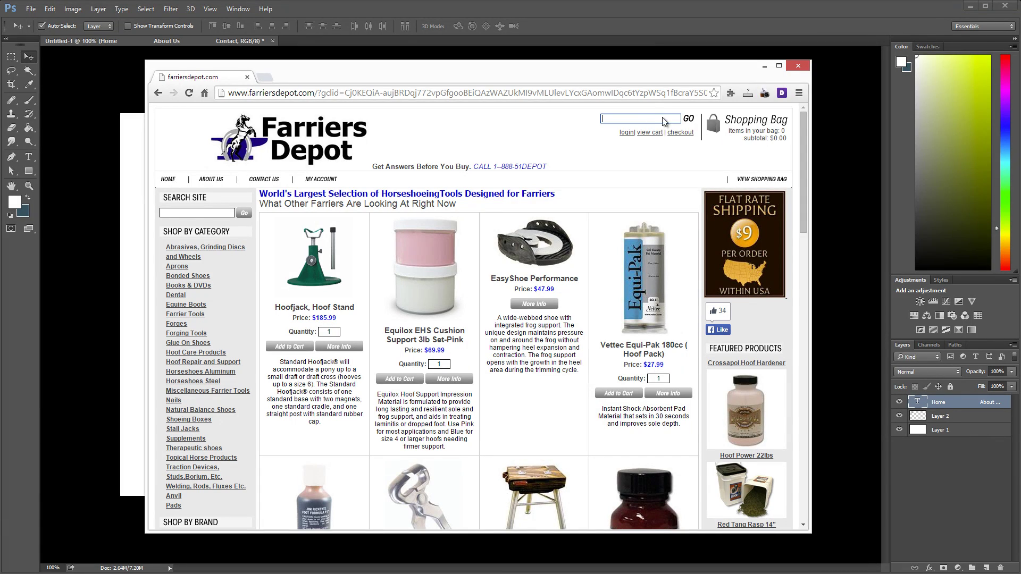
left_click(643, 21)
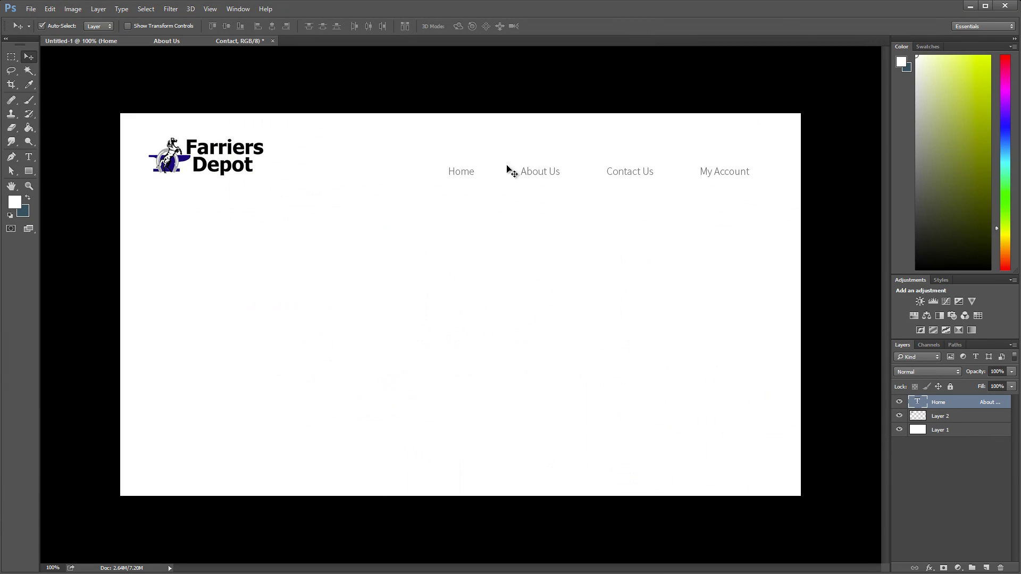
Step: Duplicate the nav text layer and move the copy slightly upward
left_click(32, 157)
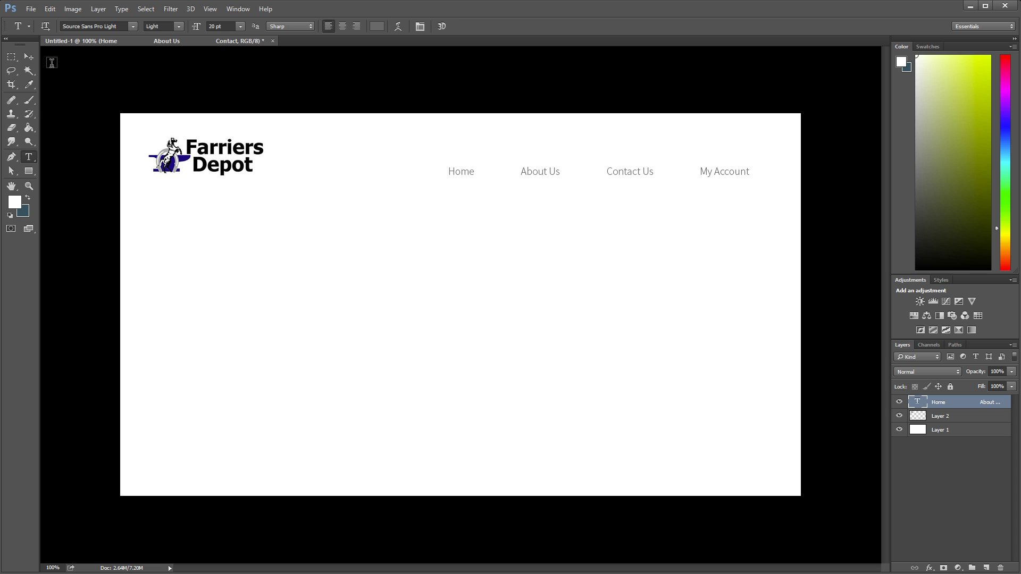
key("v")
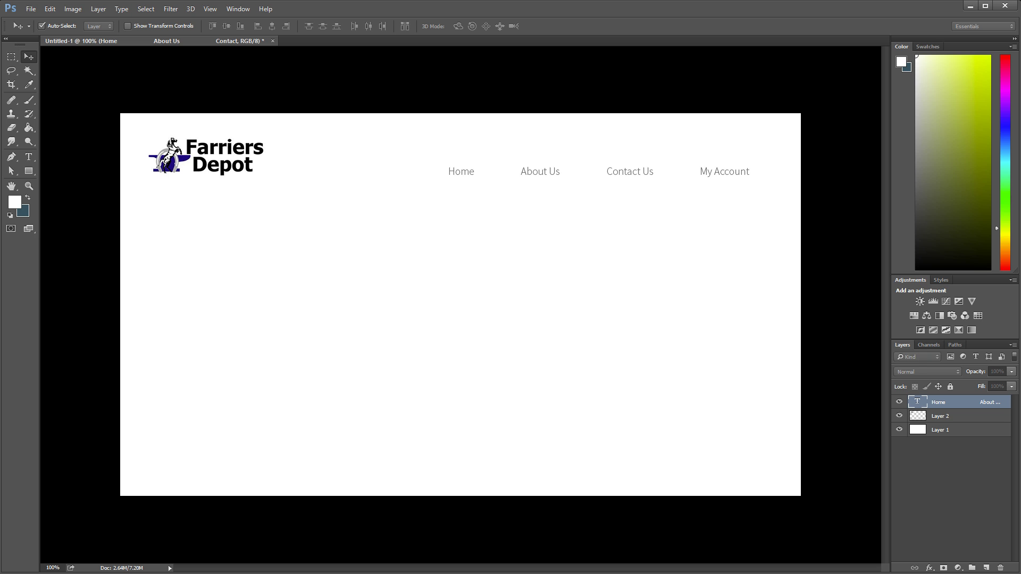
left_click(518, 261)
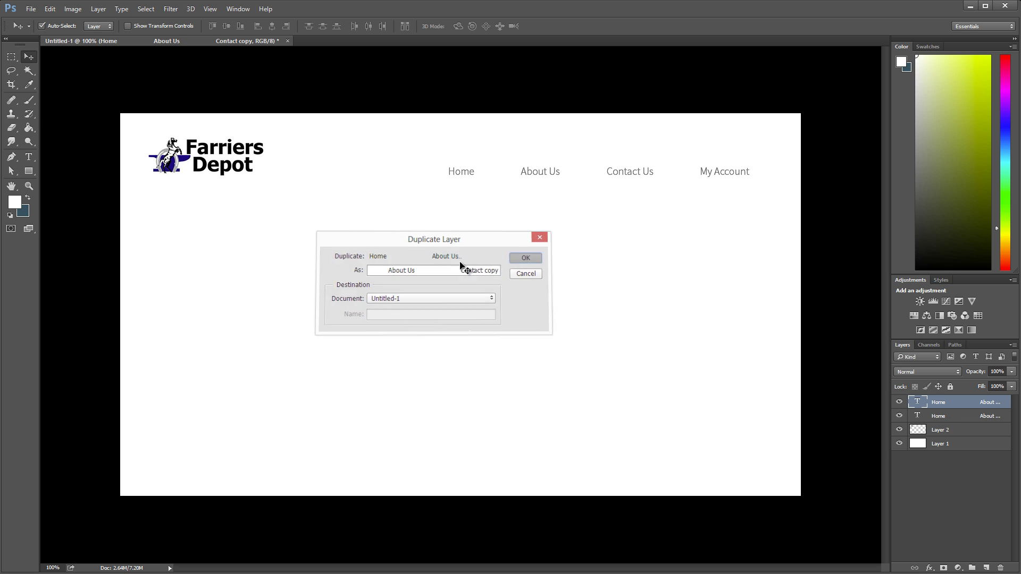
left_click_drag(538, 179, 534, 141)
Step: Set 16 pt and replace the copied line with the CALL phone-number text
left_click(29, 158)
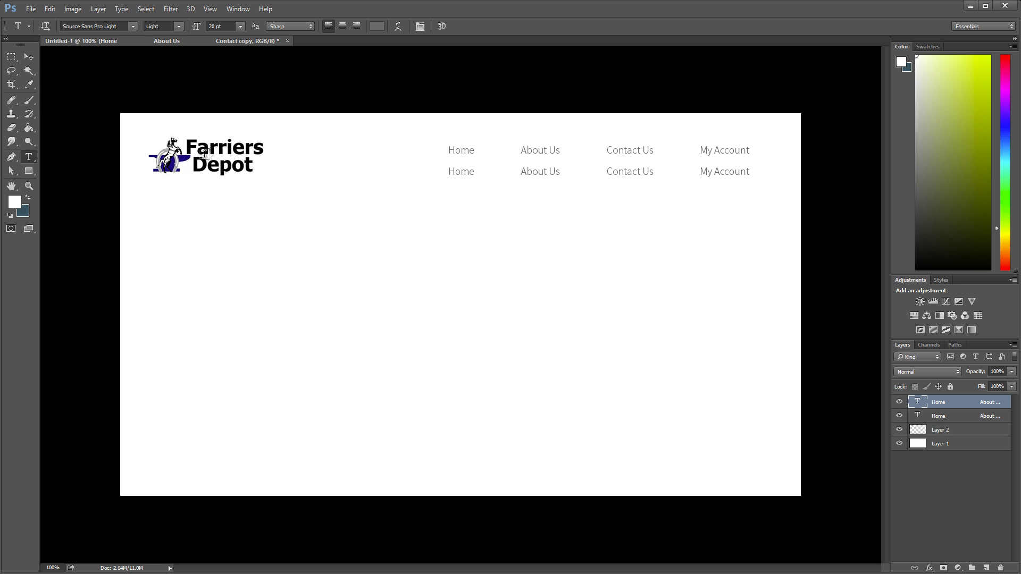
left_click(215, 26)
type("16")
key("Return")
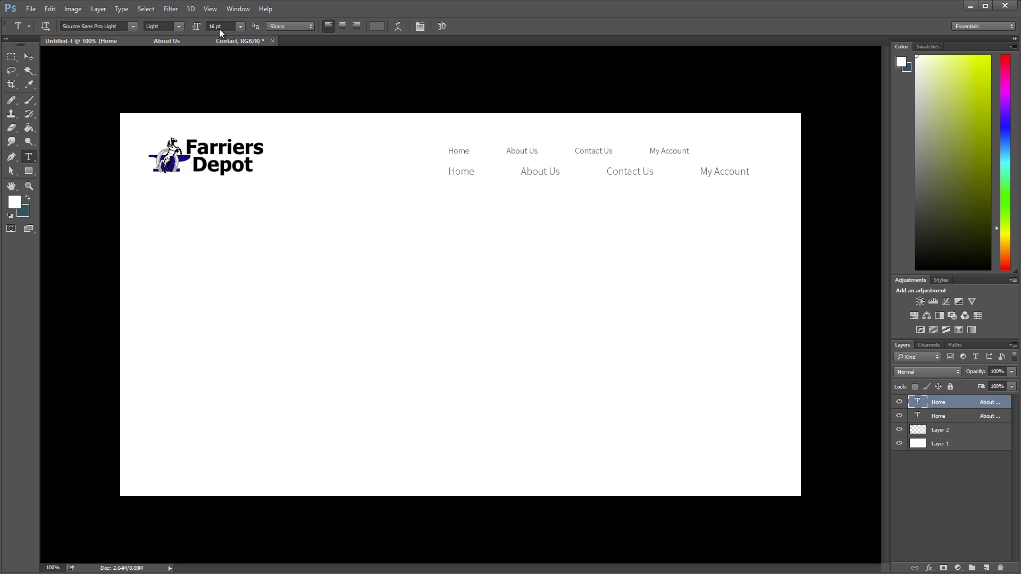
left_click(463, 152)
key("ctrl+a")
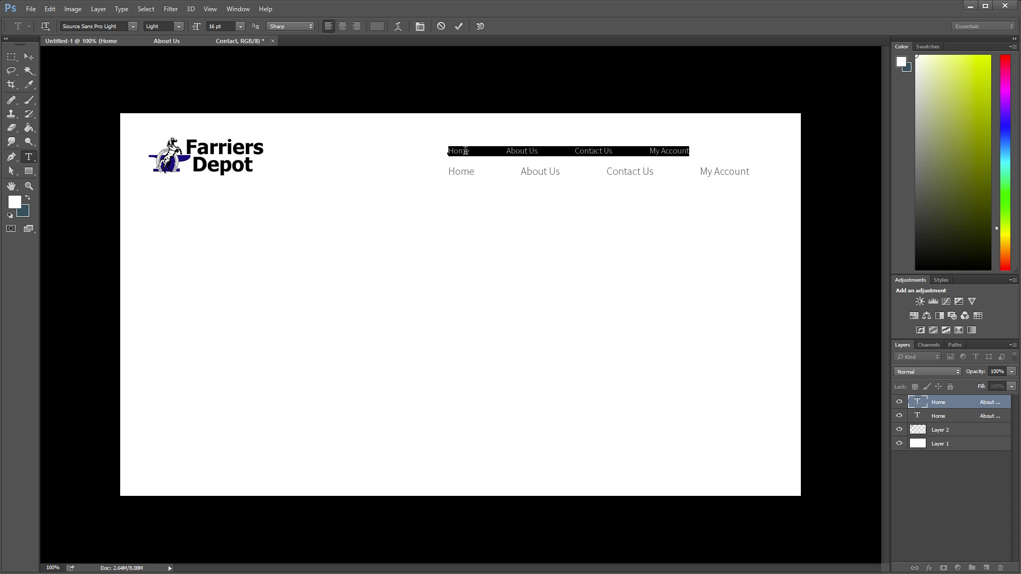
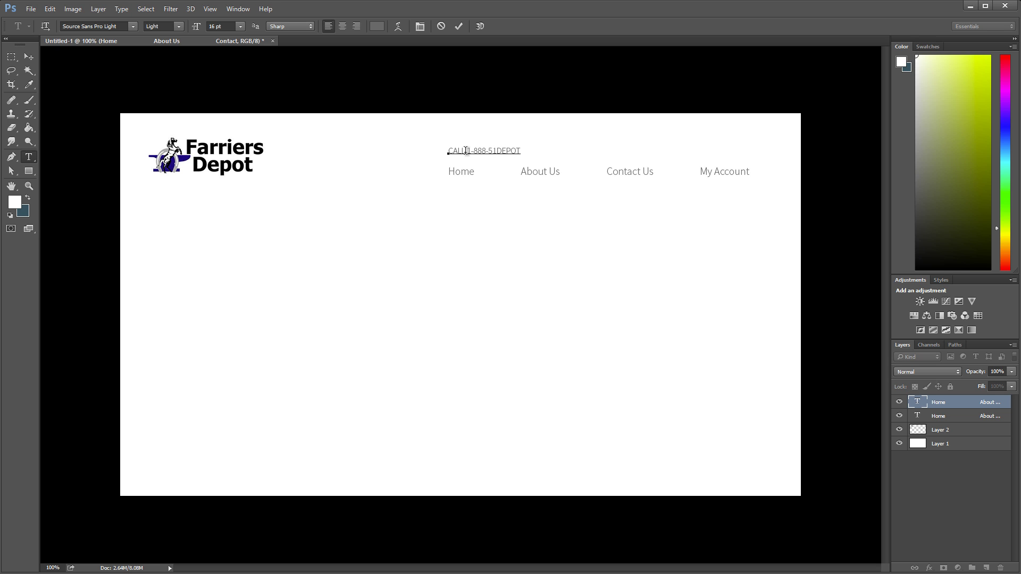
Step: Move the phone line to the header's top right and resize it to 15 pt
left_click(29, 57)
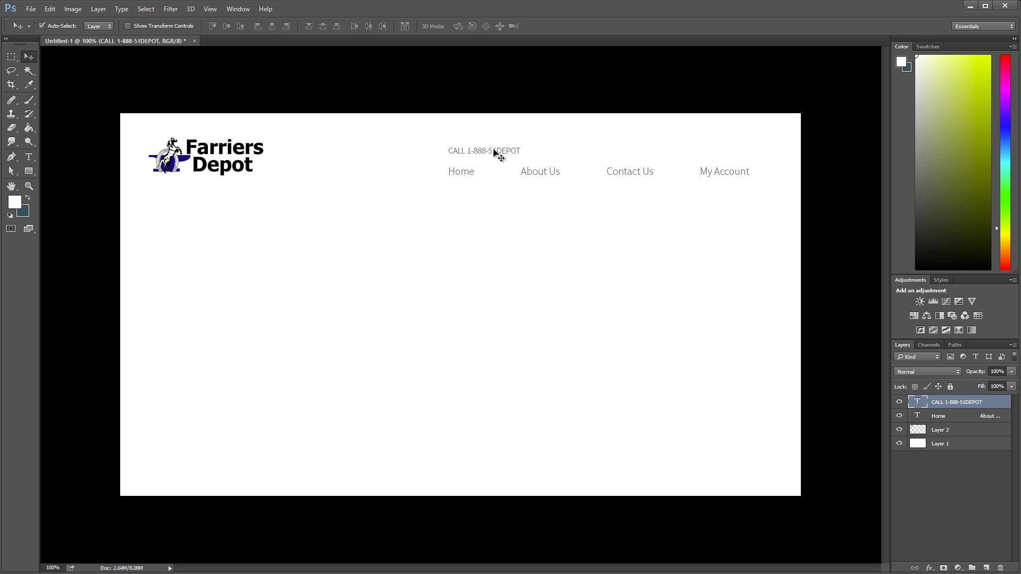
left_click_drag(500, 153, 659, 146)
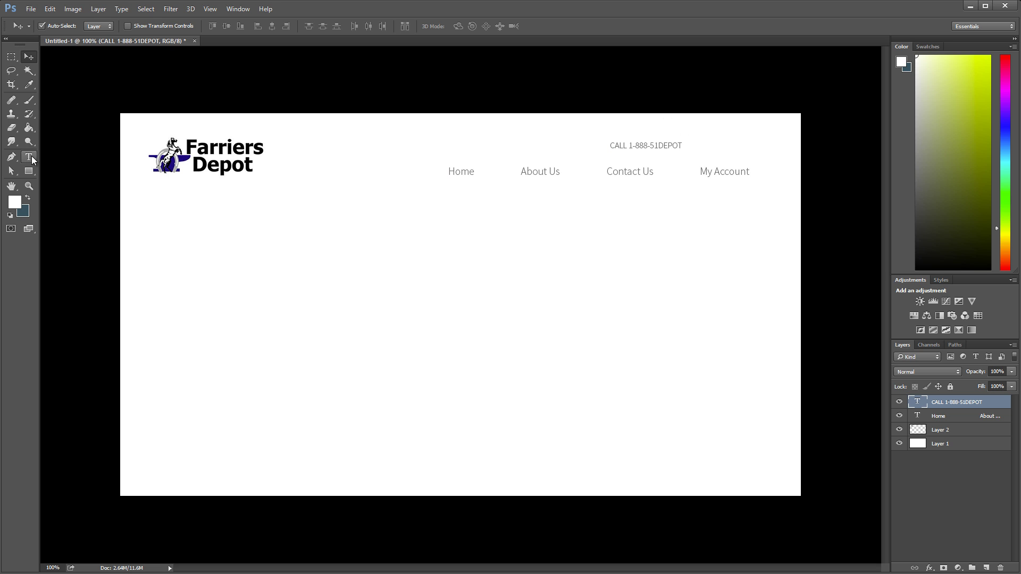
left_click(29, 157)
left_click(215, 26)
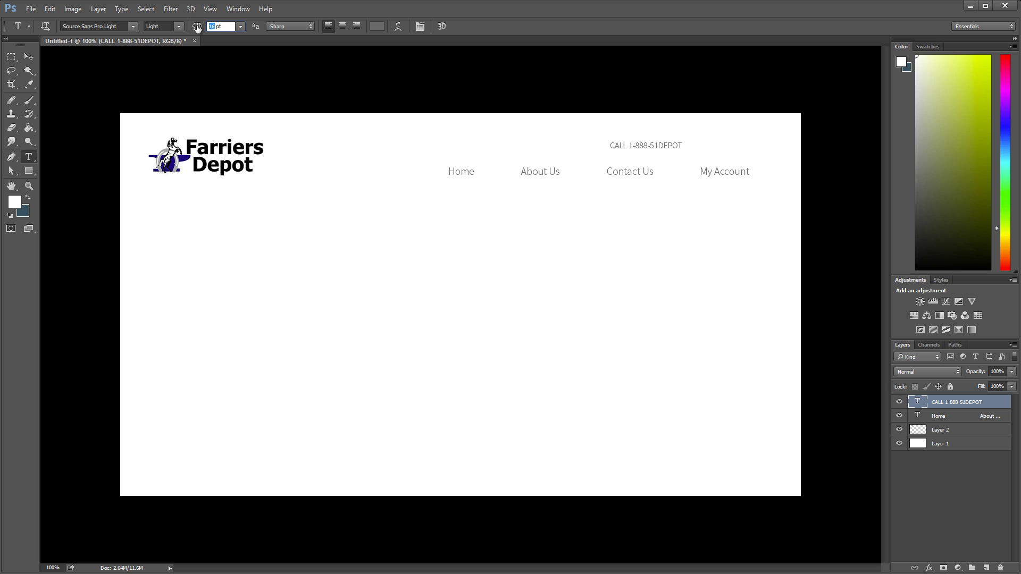
type("15")
key("Return")
Step: Colour the main nav links black (000000)
left_click(541, 170)
left_click(29, 157)
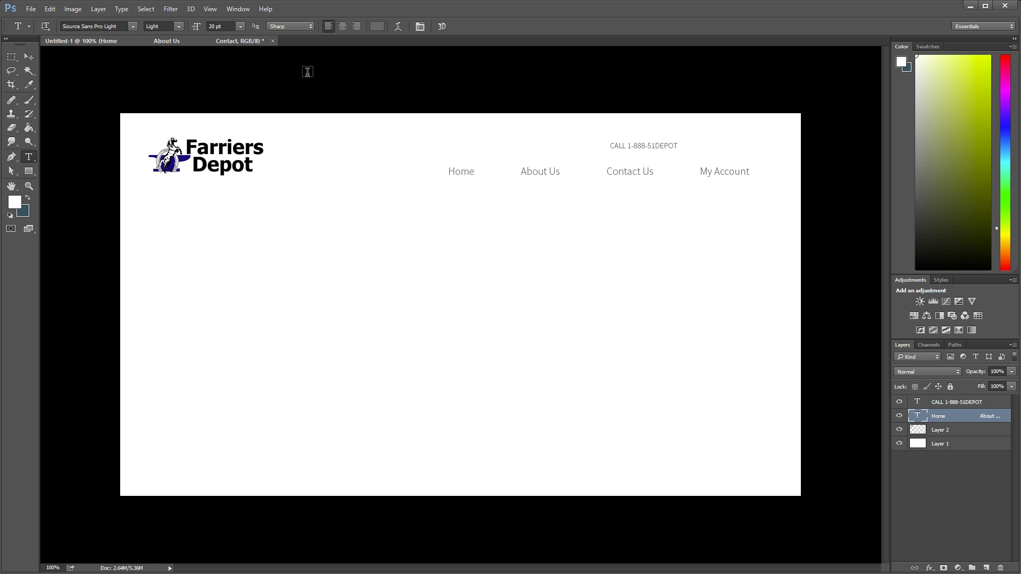
left_click(377, 27)
type("000000")
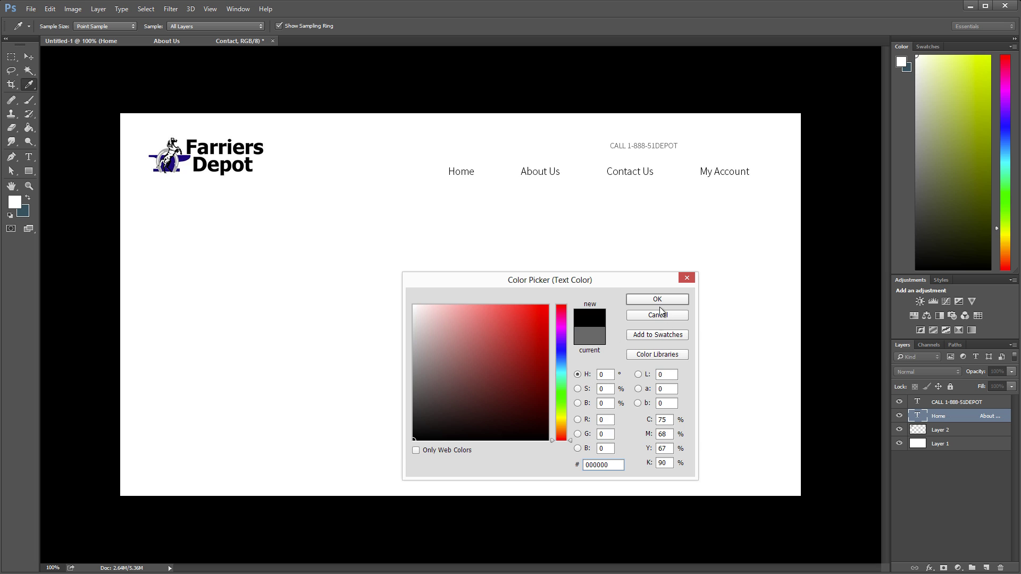
left_click(658, 300)
Step: Append MY CART to the phone line and shift the whole line left
left_click(661, 145)
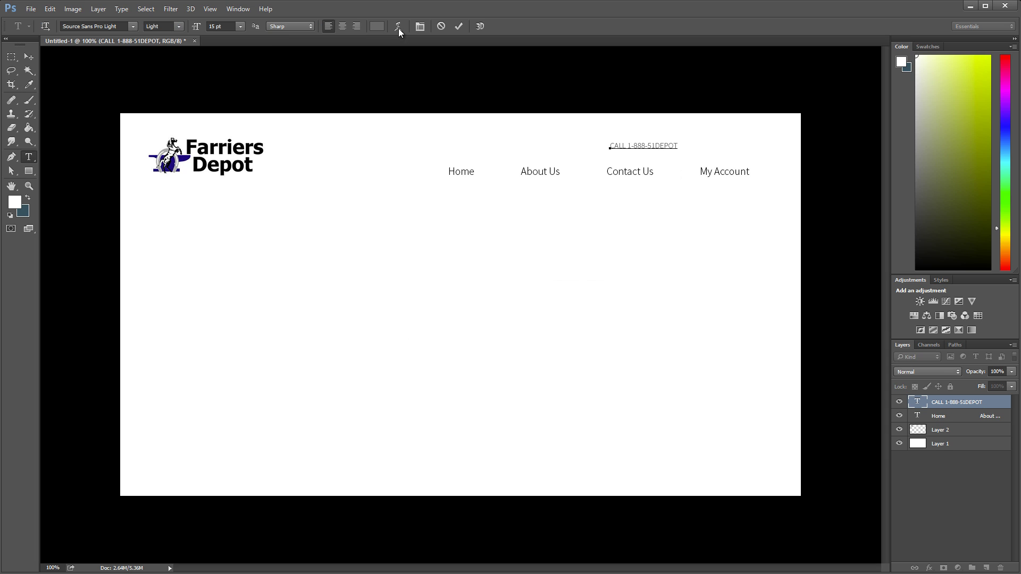
left_click(29, 56)
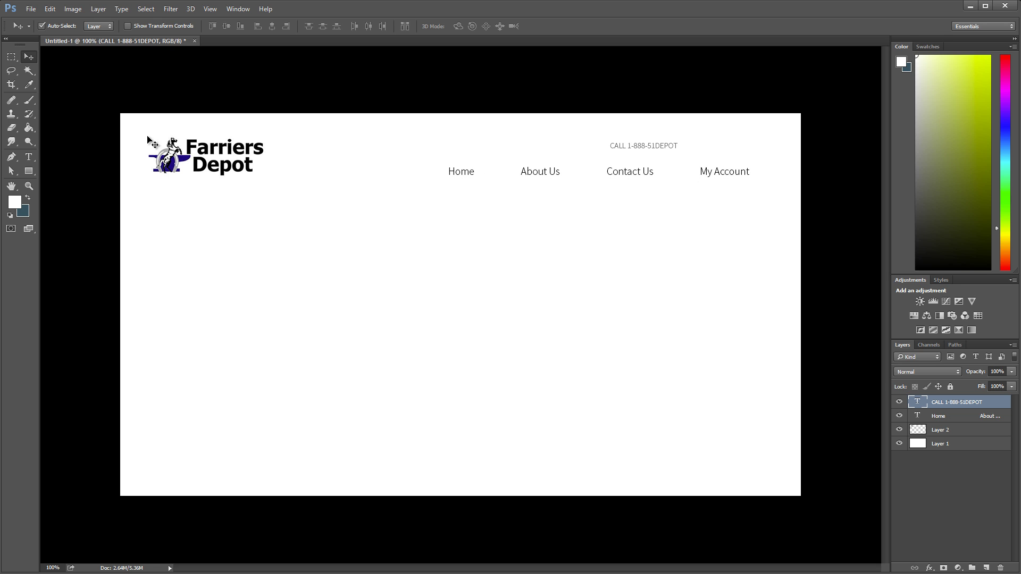
left_click(28, 157)
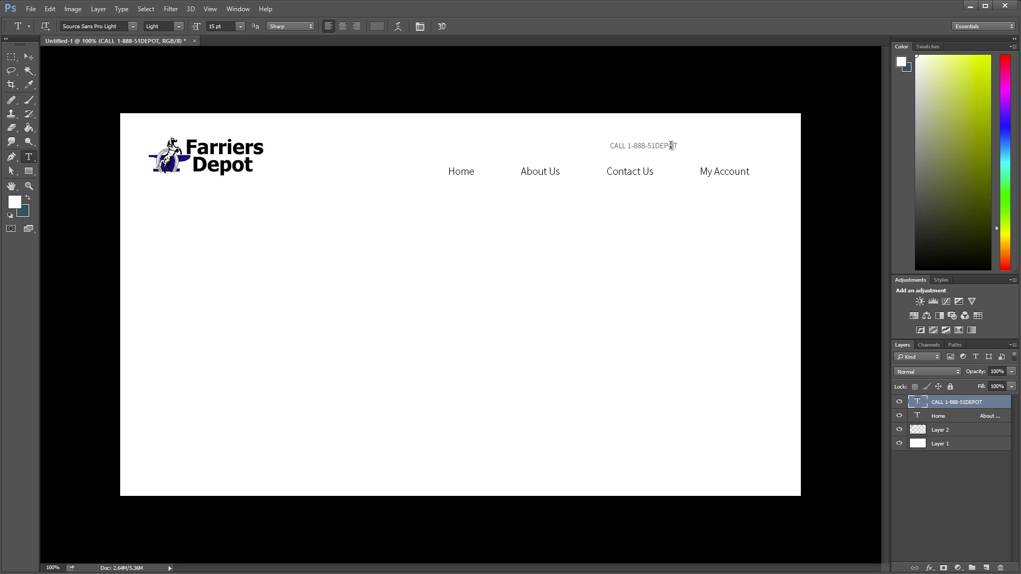
left_click(689, 145)
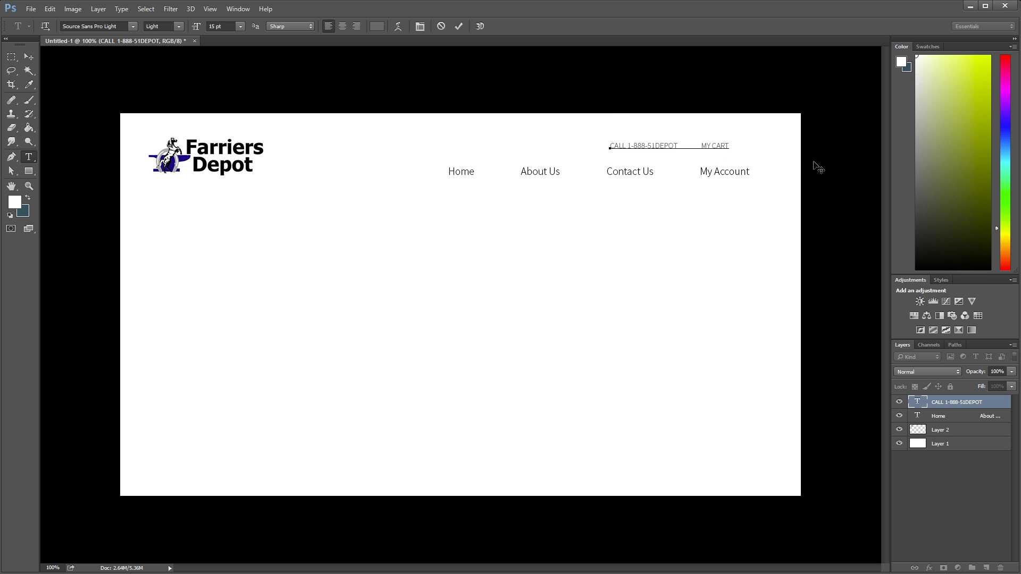
left_click(29, 57)
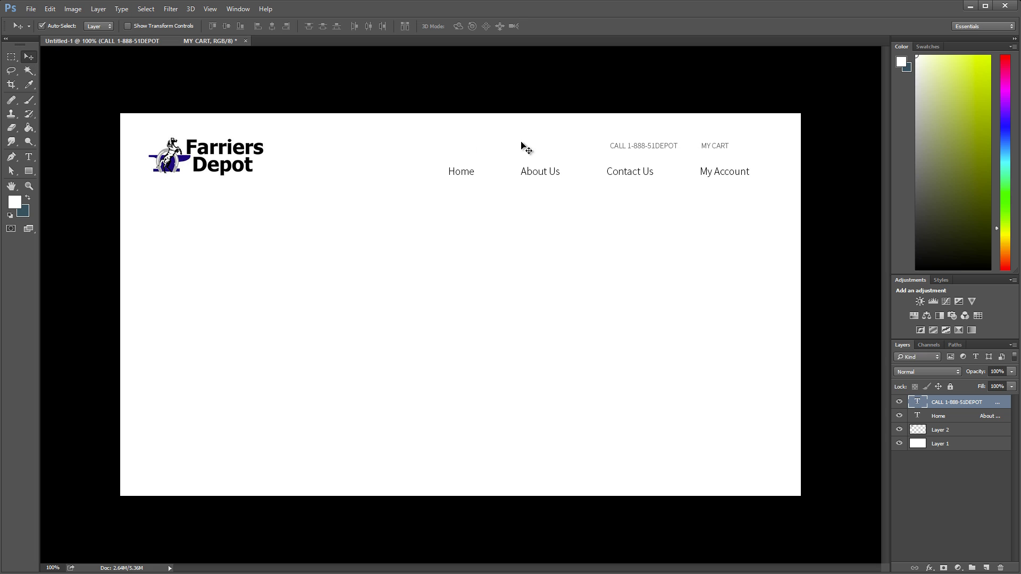
left_click_drag(737, 150, 623, 150)
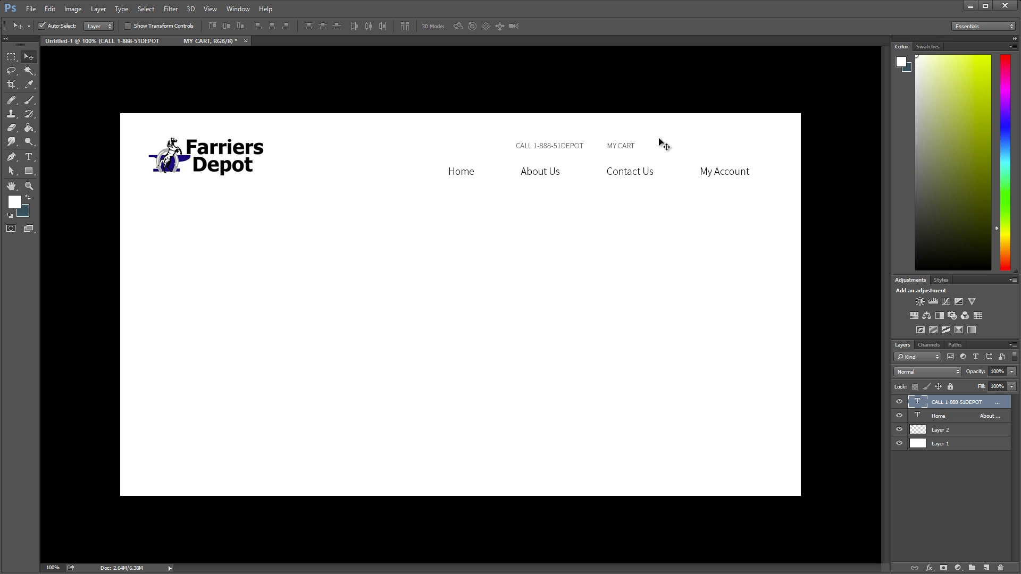
key("shift+Left")
key("shift+Left")
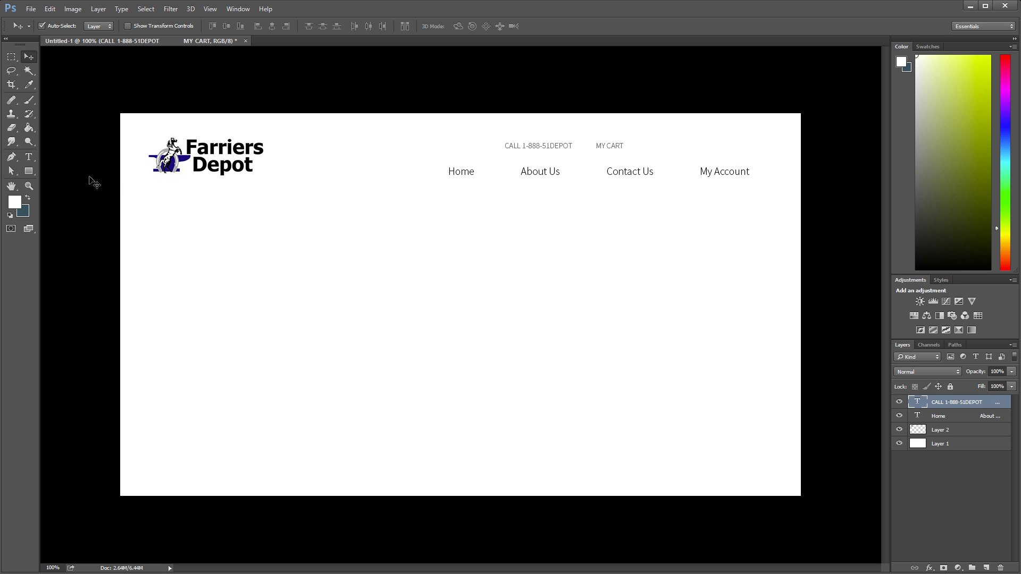
left_click_drag(30, 169, 59, 181)
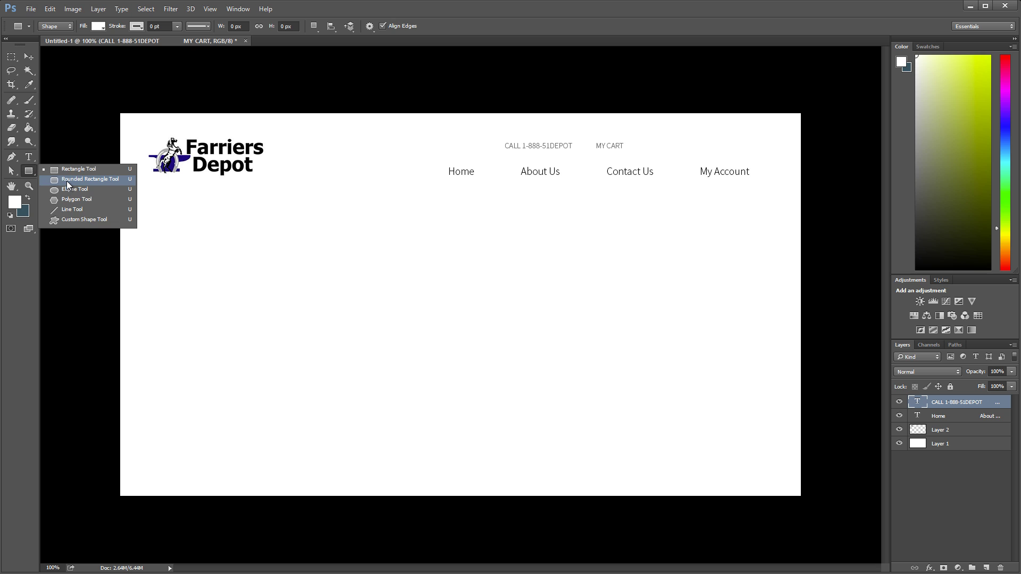
Step: Draw a light gray f3f3f3 200×30 px rounded rectangle with 10 px corners right of MY CART
left_click_drag(67, 182, 68, 182)
left_click_drag(412, 26, 404, 27)
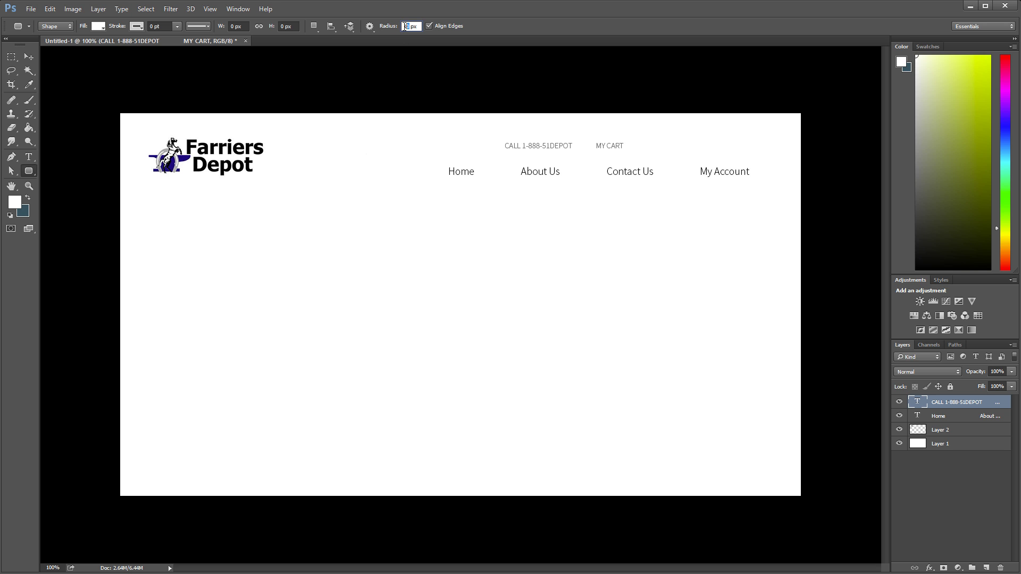
left_click(18, 206)
left_click_drag(417, 313, 409, 312)
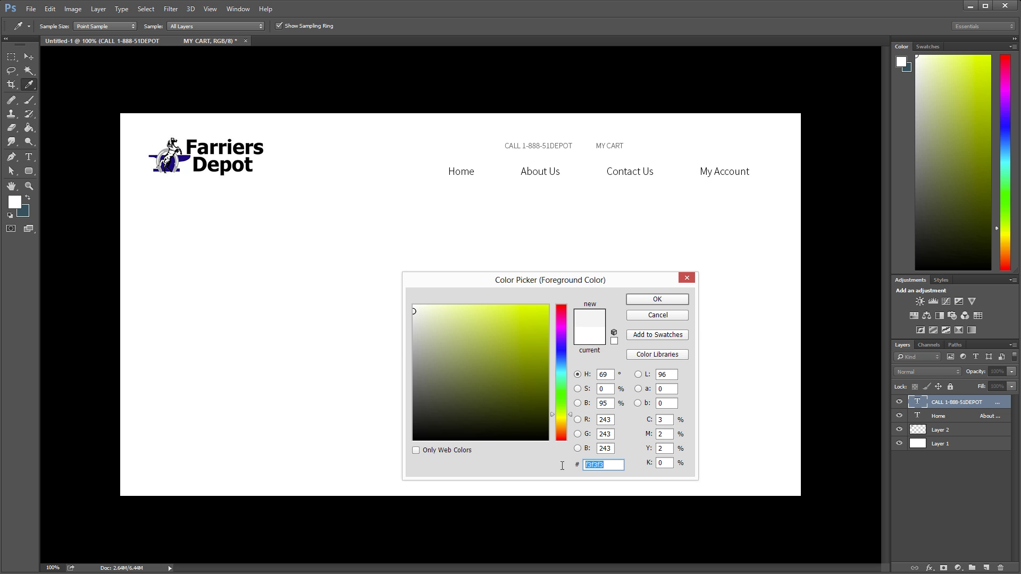
left_click(600, 465)
key("Return")
key("u")
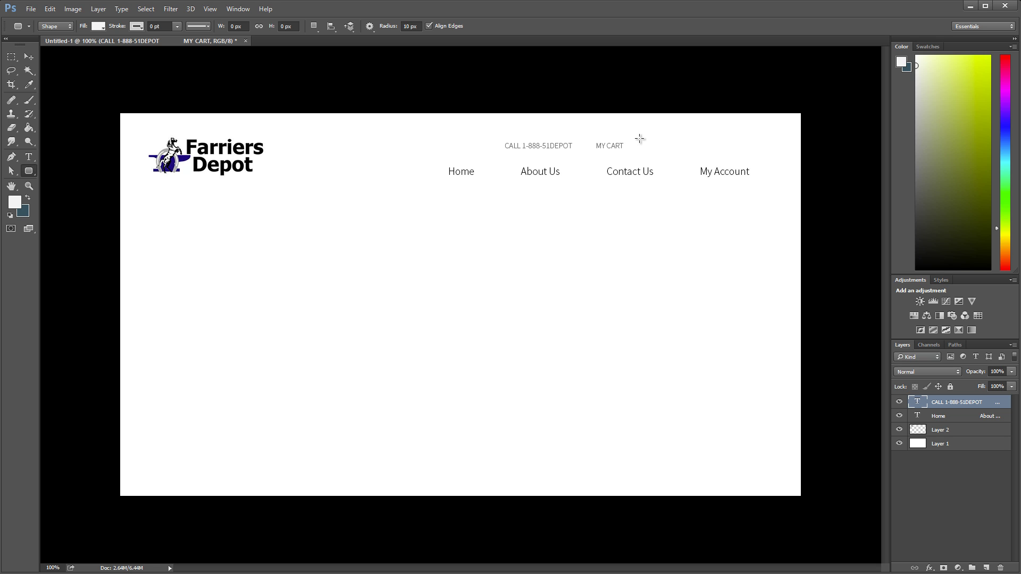
left_click_drag(644, 139, 750, 155)
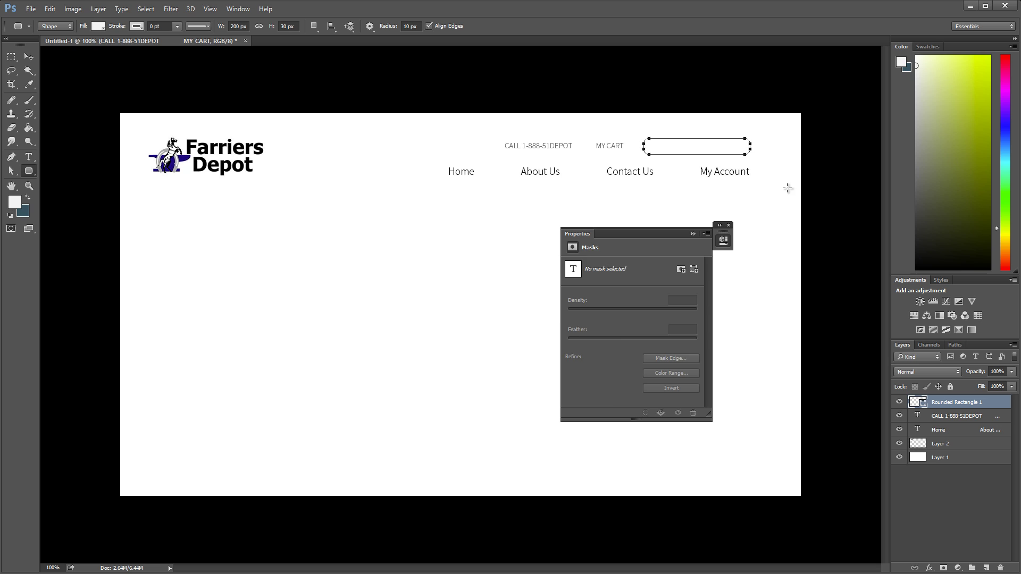
left_click(31, 58)
left_click(729, 225)
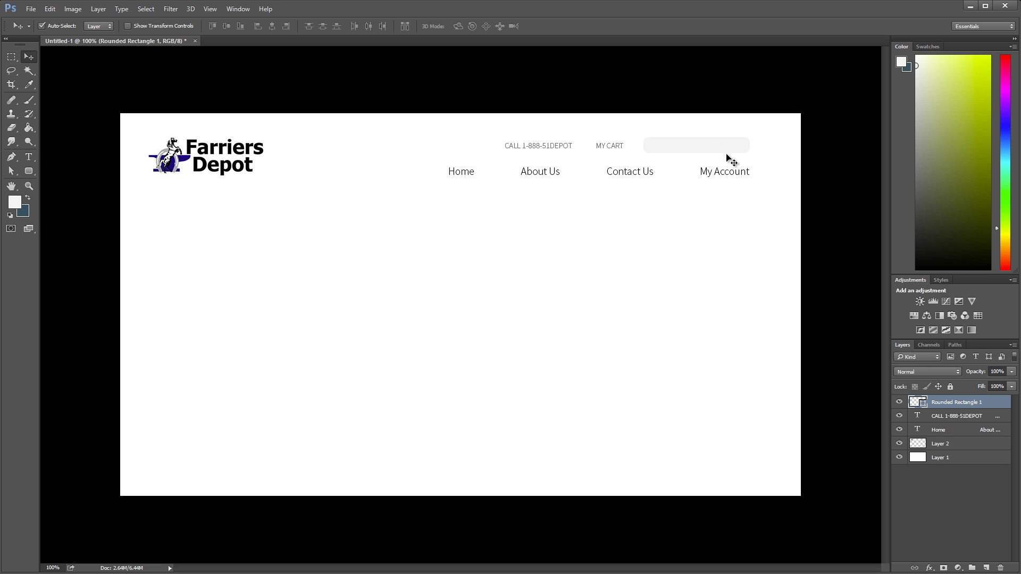
Step: Zoom into the header and draw a small ellipse inside the search box
left_click(30, 187)
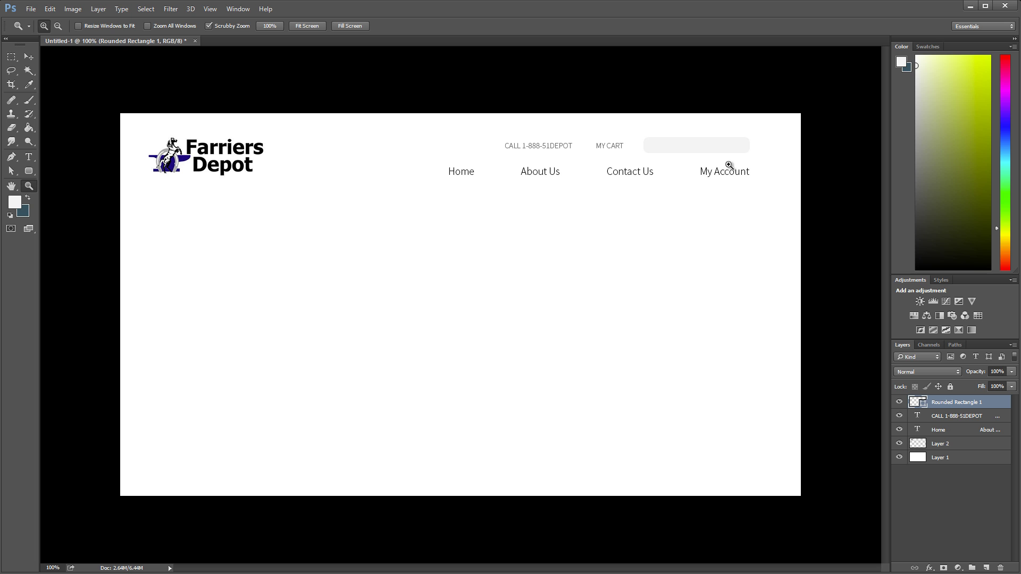
left_click_drag(652, 153, 714, 178)
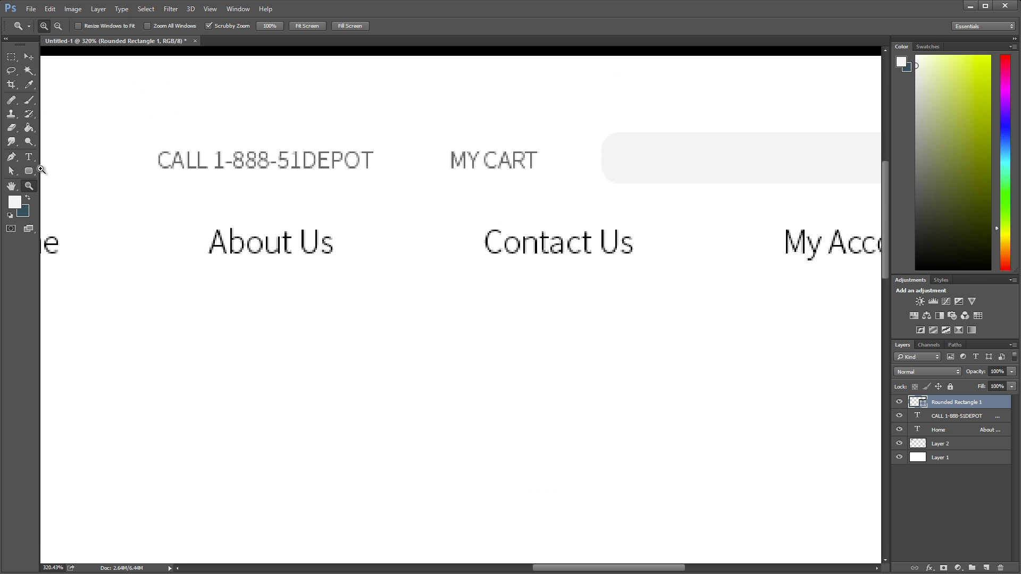
left_click(29, 170)
left_click_drag(56, 180, 65, 187)
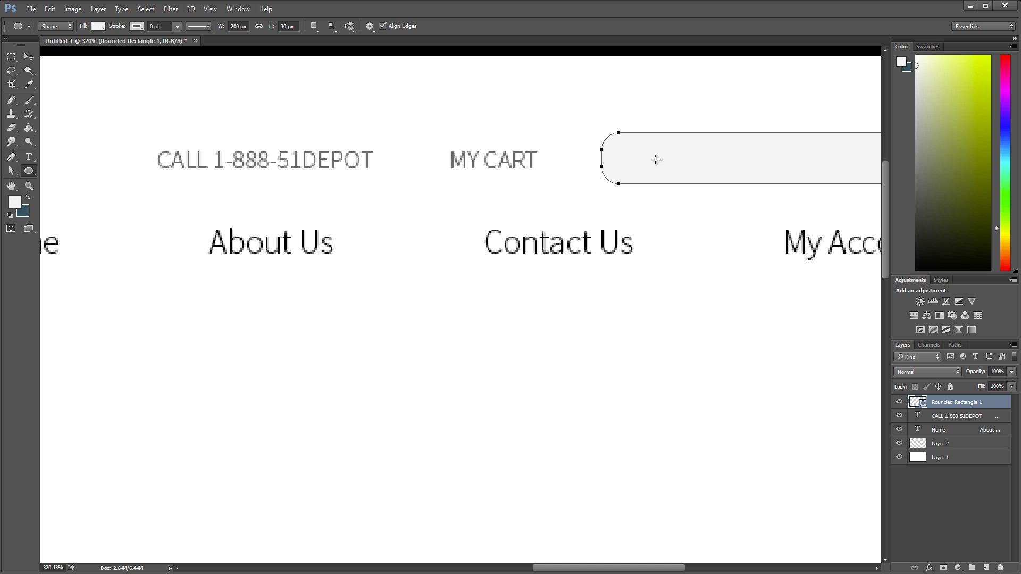
left_click_drag(630, 158, 650, 172)
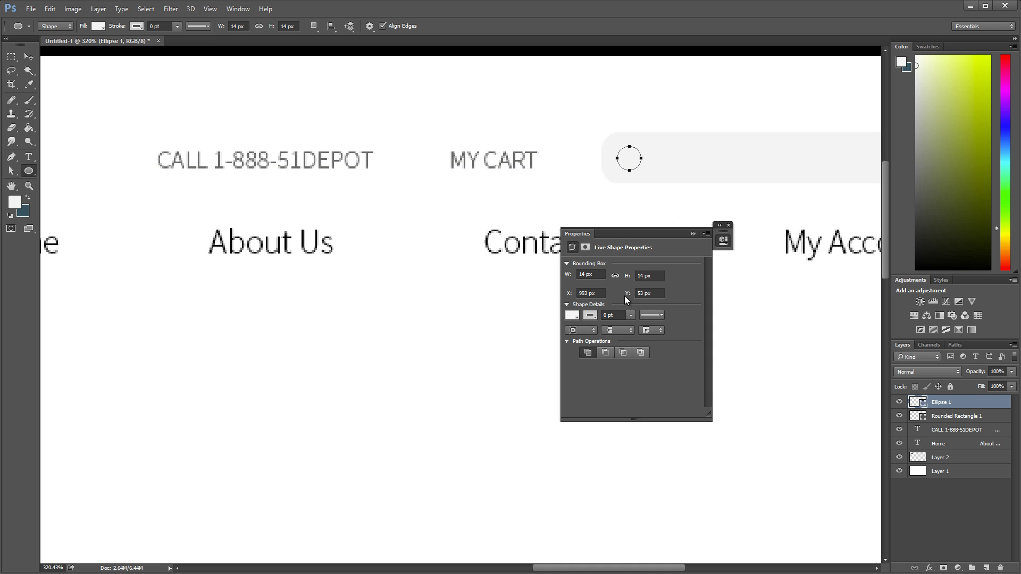
Step: Give the ellipse no fill and a 2 px black stroke to form a ring
left_click(97, 26)
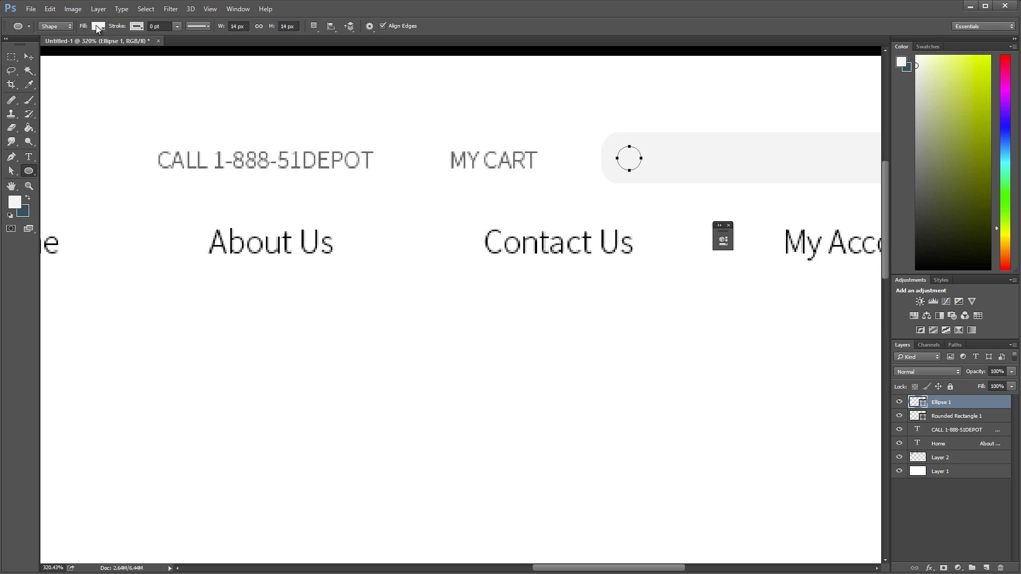
left_click(101, 28)
left_click(135, 27)
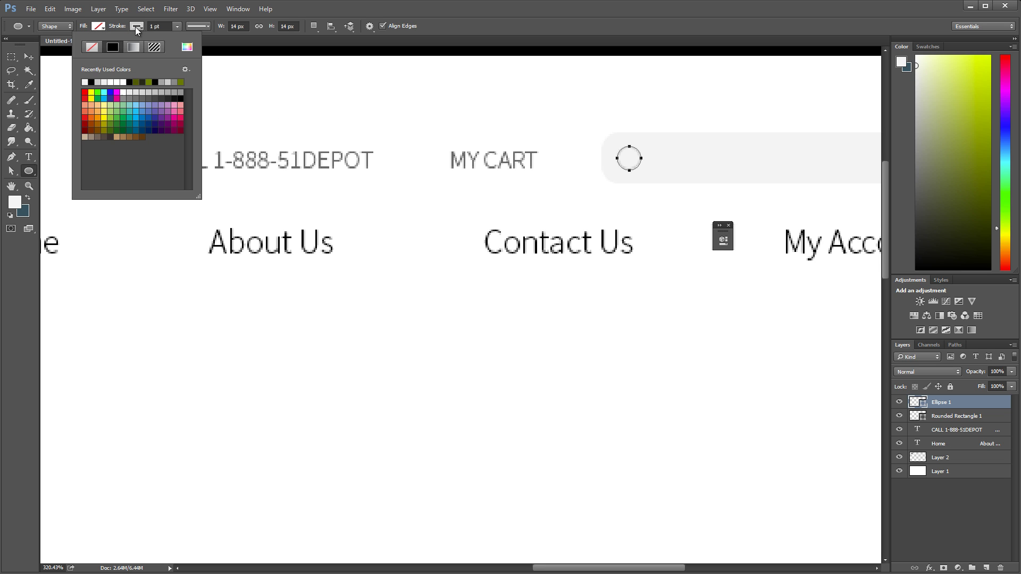
left_click(151, 26)
type("1")
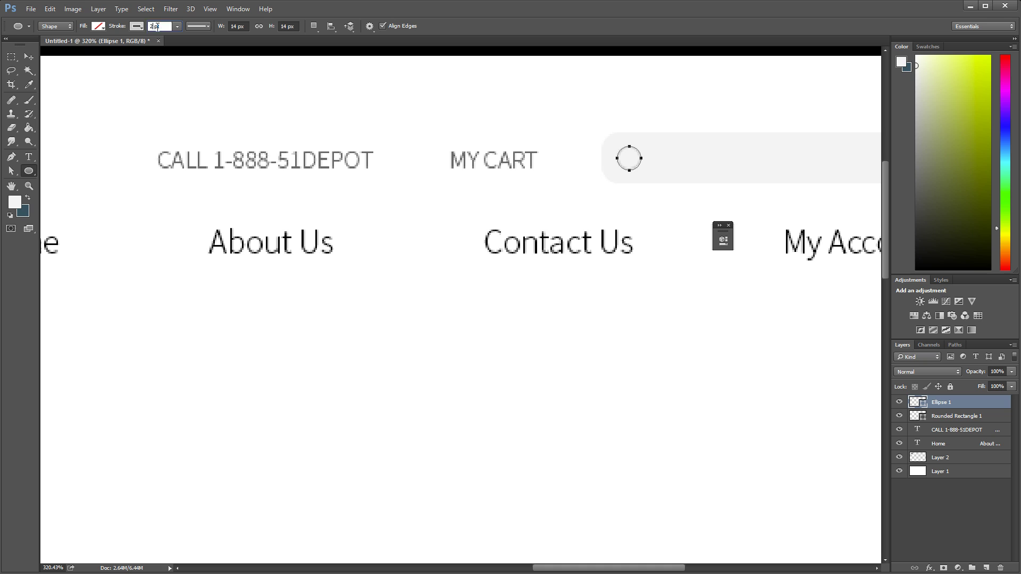
key("Return")
left_click(142, 26)
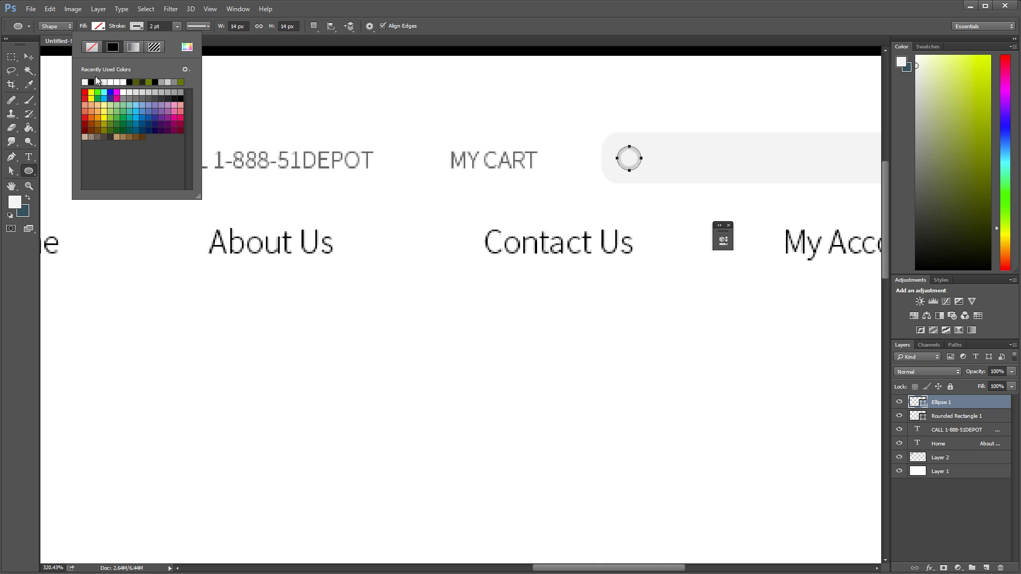
left_click(125, 81)
left_click(434, 12)
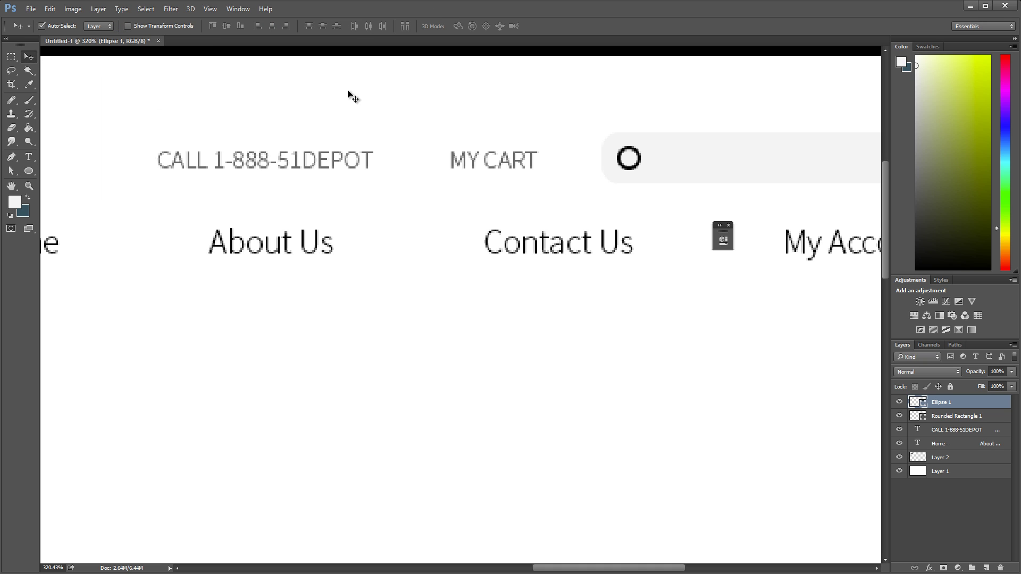
Step: Shift the ring up-right, then draw a rounded-rectangle handle below it
key("v")
left_click_drag(637, 153, 651, 148)
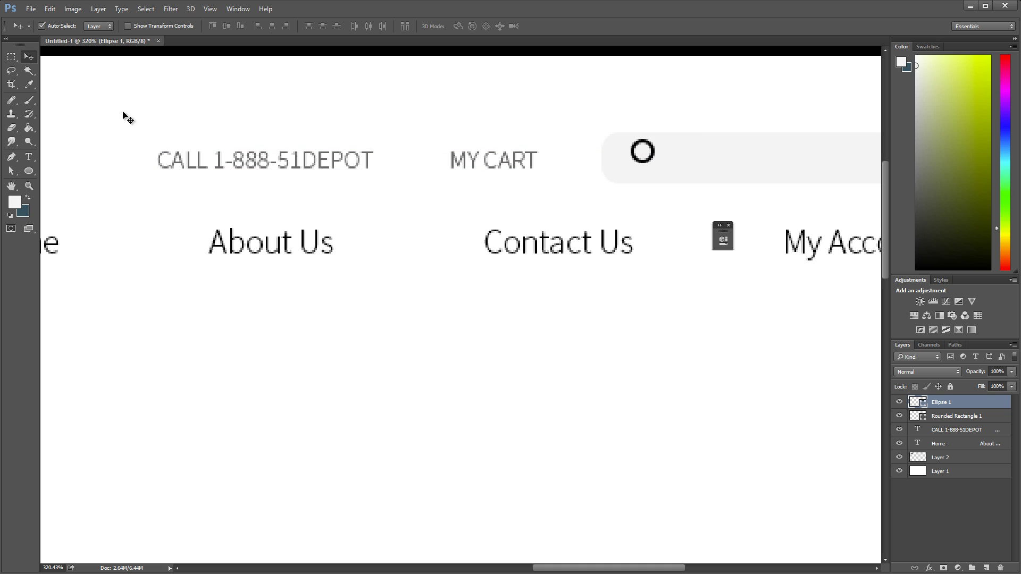
left_click_drag(30, 170, 51, 180)
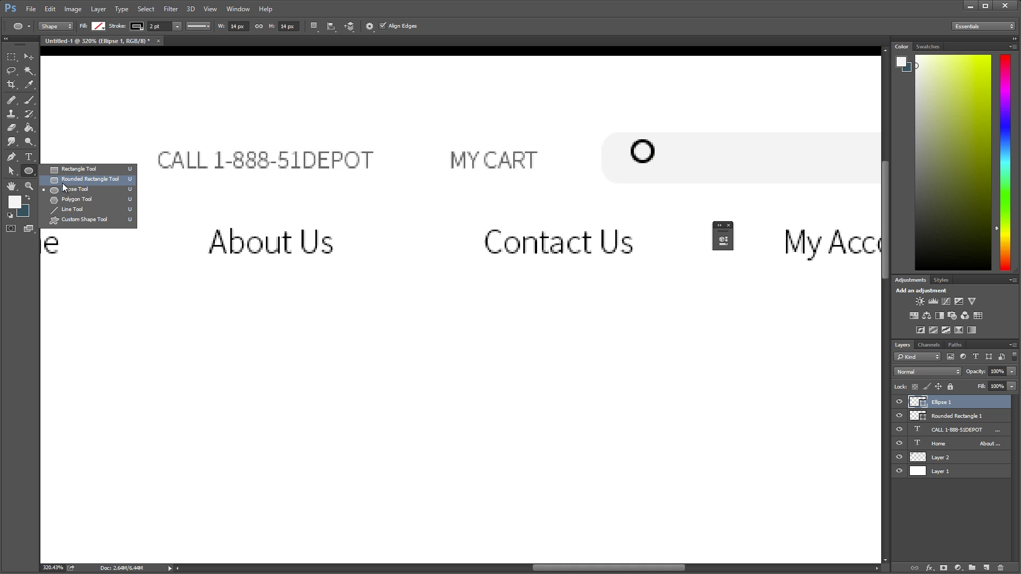
left_click(62, 183)
left_click_drag(643, 161, 657, 179)
key("v")
Step: Rotate the handle 45°, set it against the ring, and merge both shapes
key("ctrl+t")
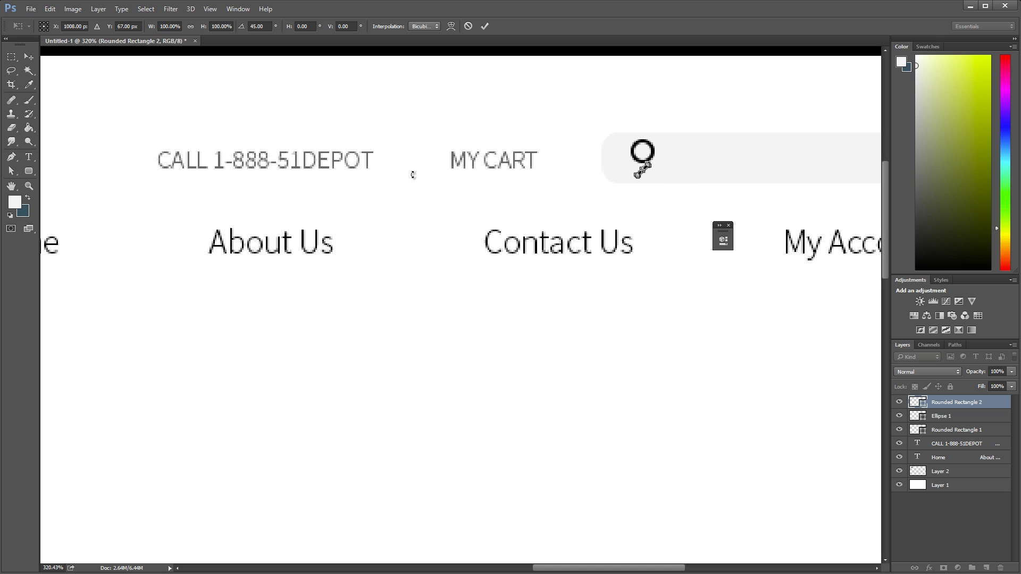
left_click(29, 57)
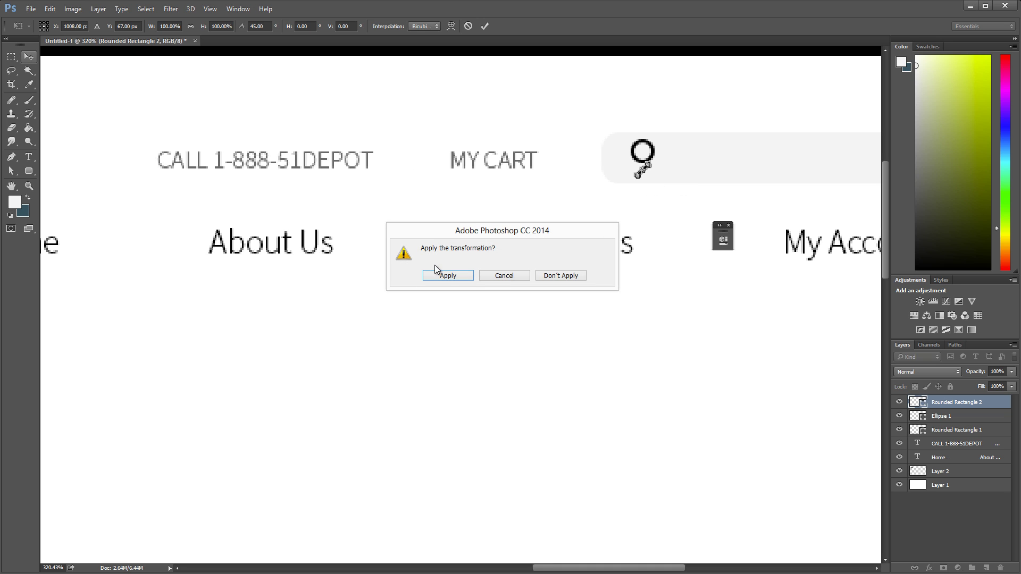
left_click(447, 275)
left_click_drag(649, 129, 638, 122)
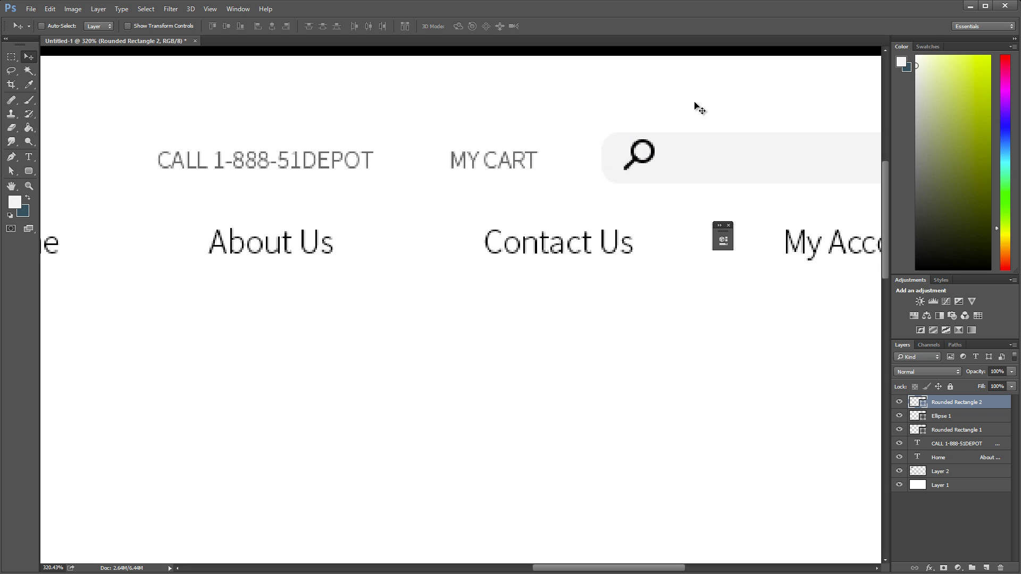
left_click(957, 417, "shift")
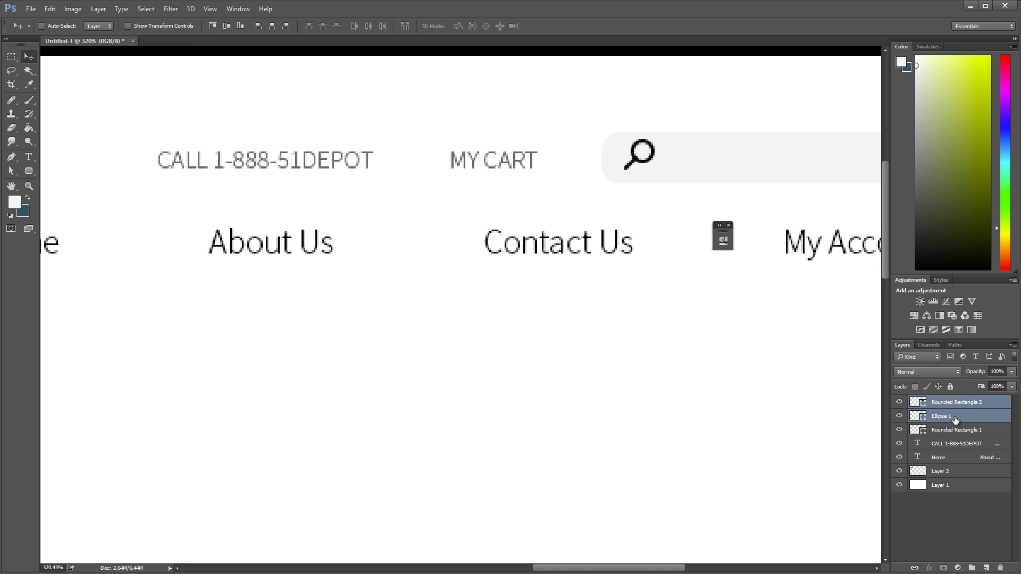
key("ctrl+e")
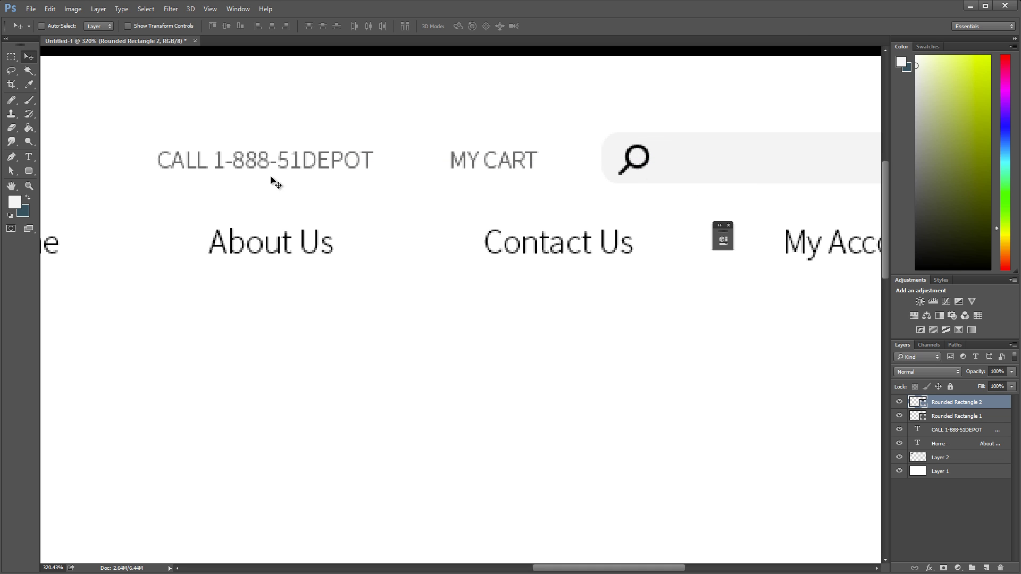
key("ctrl+minus")
Step: View the layout at 100% and group the search bar with the magnifier layer
key("ctrl+1")
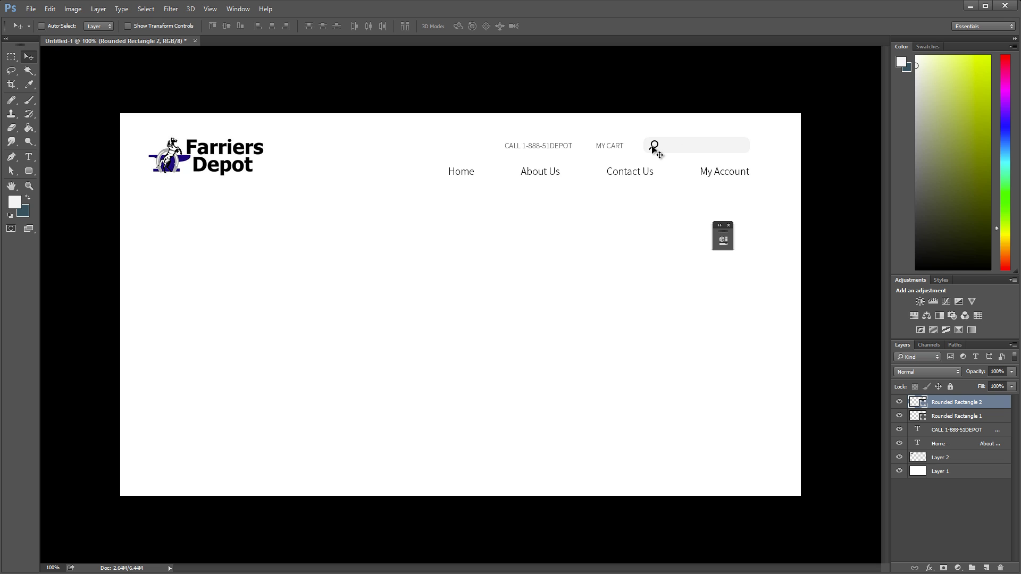
left_click_drag(652, 147, 738, 148)
key("ctrl+z")
left_click(945, 420, "shift")
key("ctrl+g")
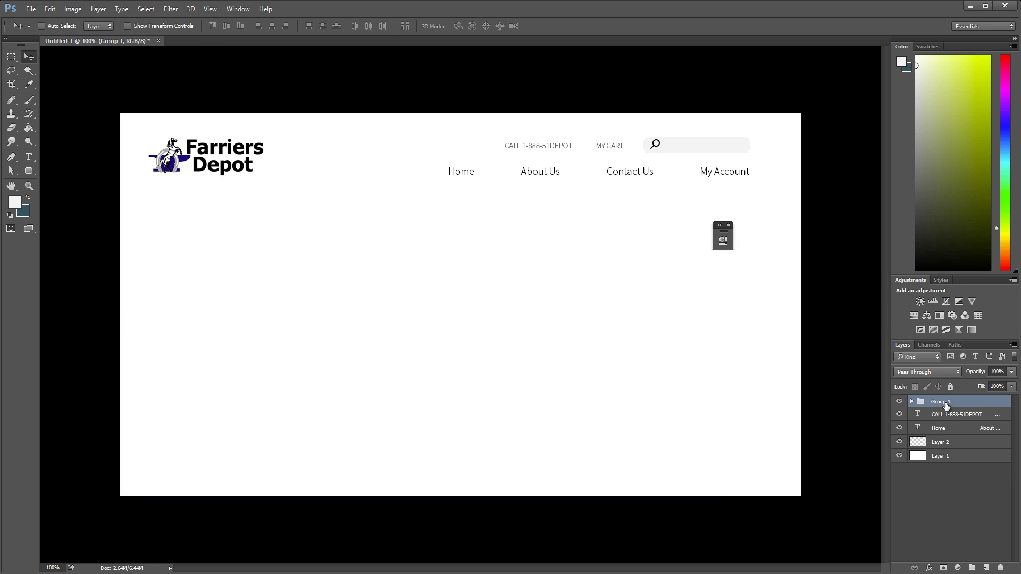
Step: Name the group 'Expanded Search' and duplicate it as 'Expanded Search copy'
double_click(946, 402)
type("Expanded Search")
key("Return")
right_click(946, 403)
left_click(894, 437)
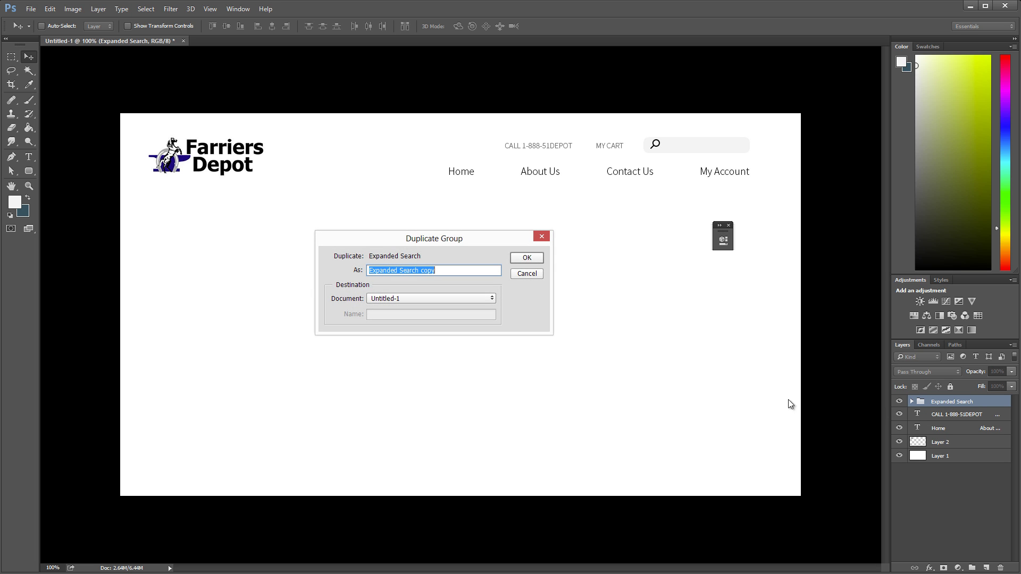
left_click(527, 258)
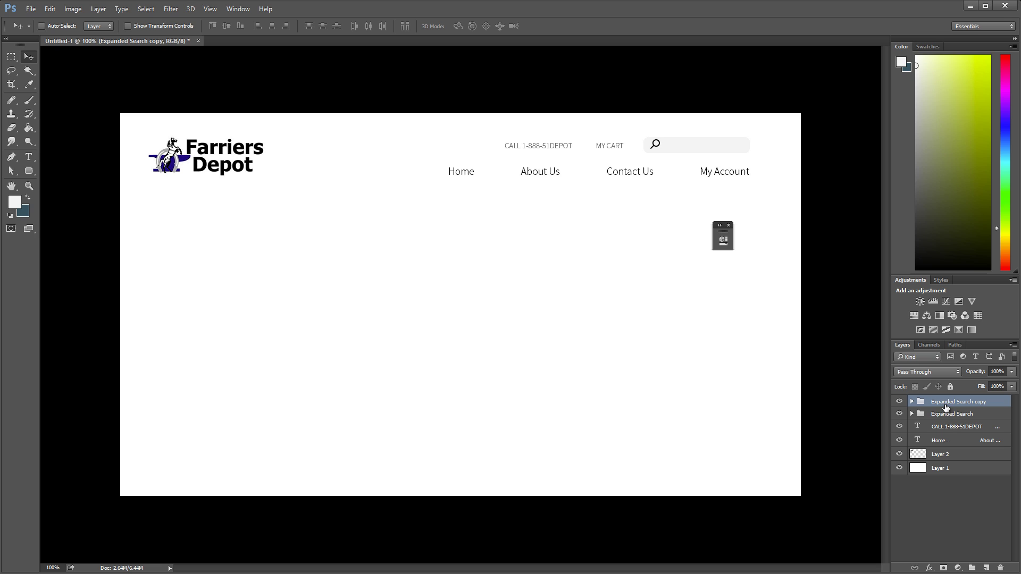
Step: Hide Expanded Search and move the copy's magnifier to the search bar's right end
left_click(900, 414)
left_click(43, 26)
left_click(912, 402)
left_click(963, 415)
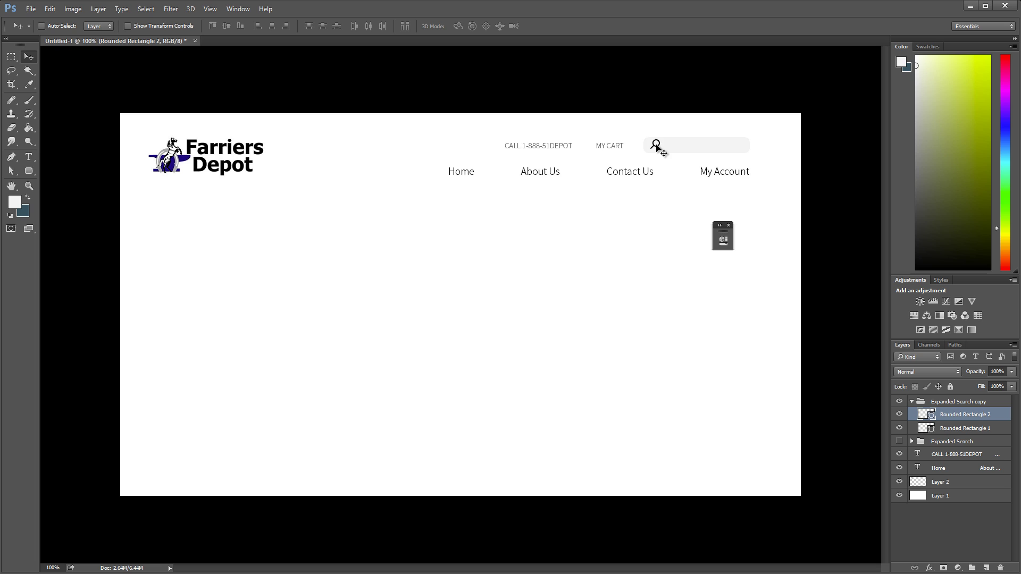
left_click_drag(675, 150, 757, 149)
Step: Drag the search bar's left anchor points right to shrink it to a 37 px box
left_click(964, 429)
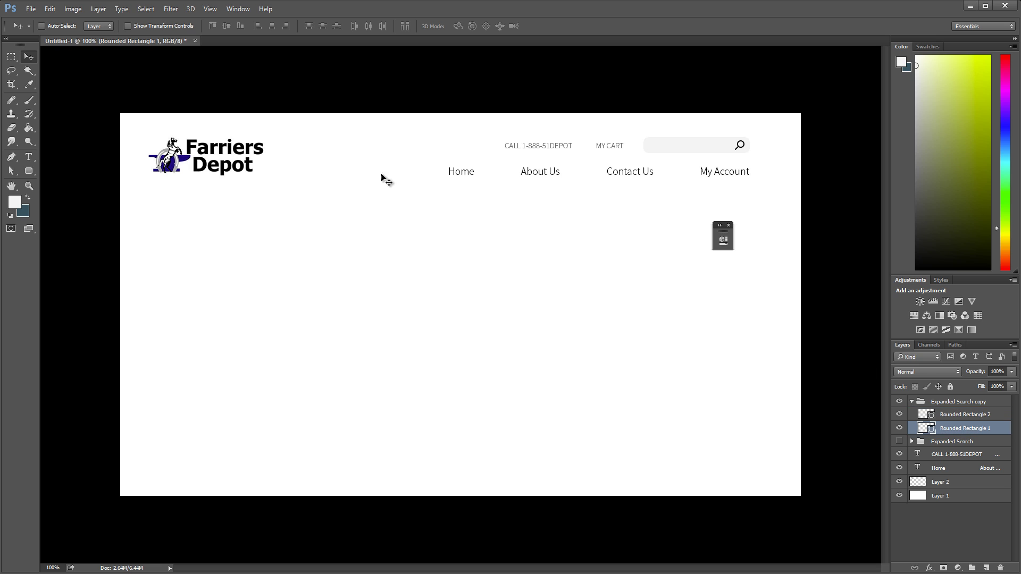
left_click(12, 172)
left_click_drag(624, 125, 671, 177)
left_click_drag(650, 143, 747, 141)
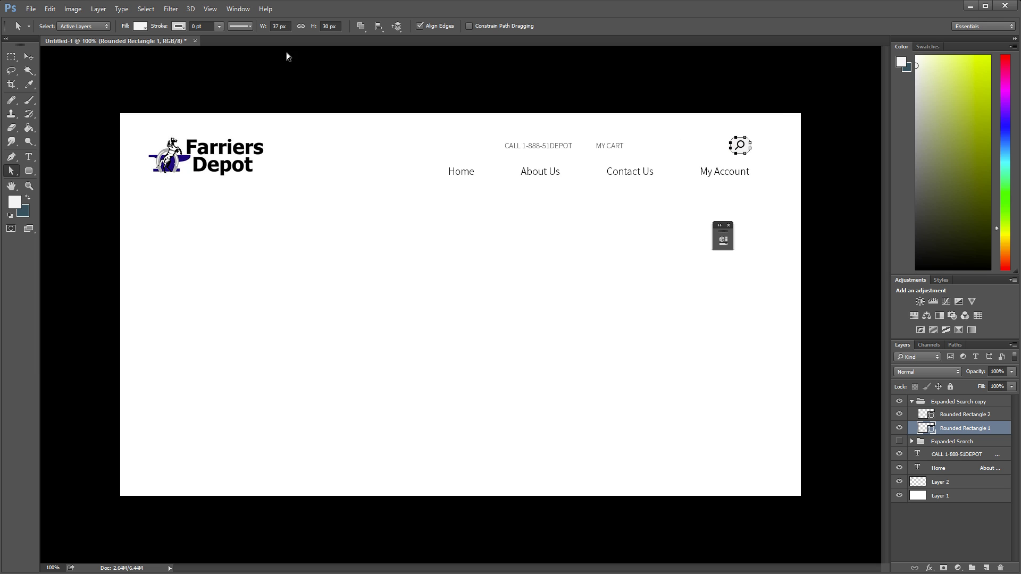
left_click(29, 56)
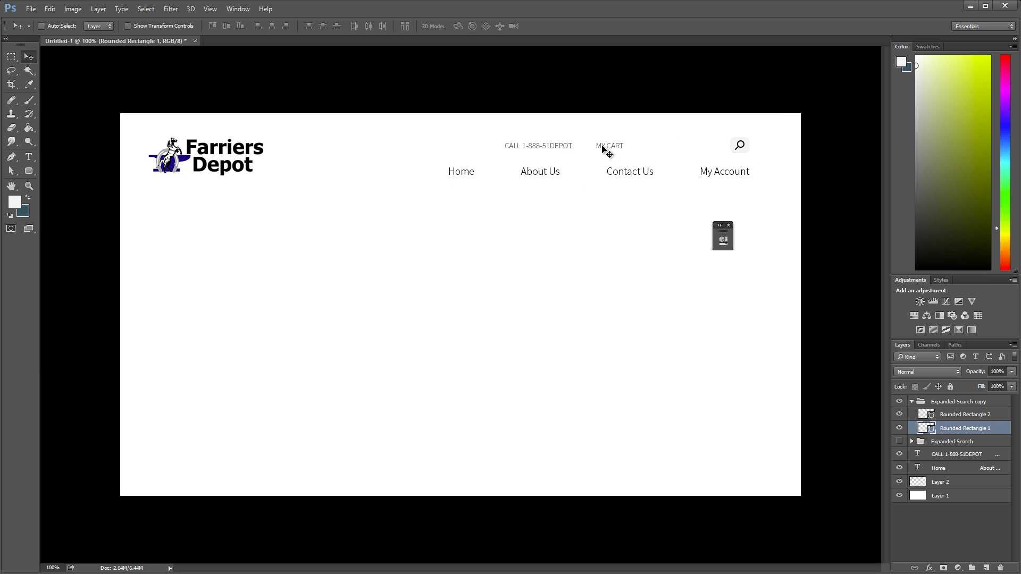
left_click(75, 26)
left_click(616, 145)
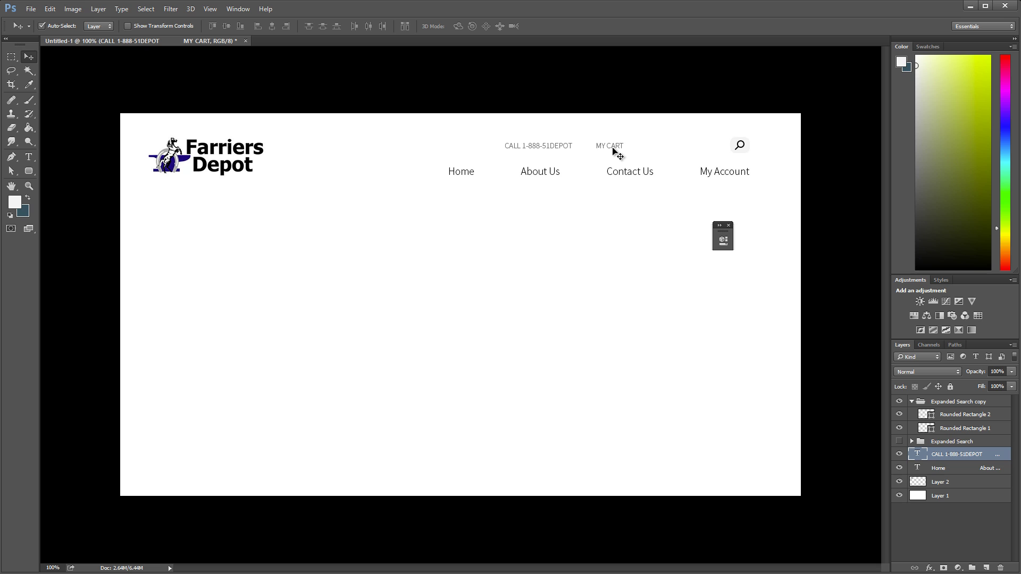
left_click(557, 163)
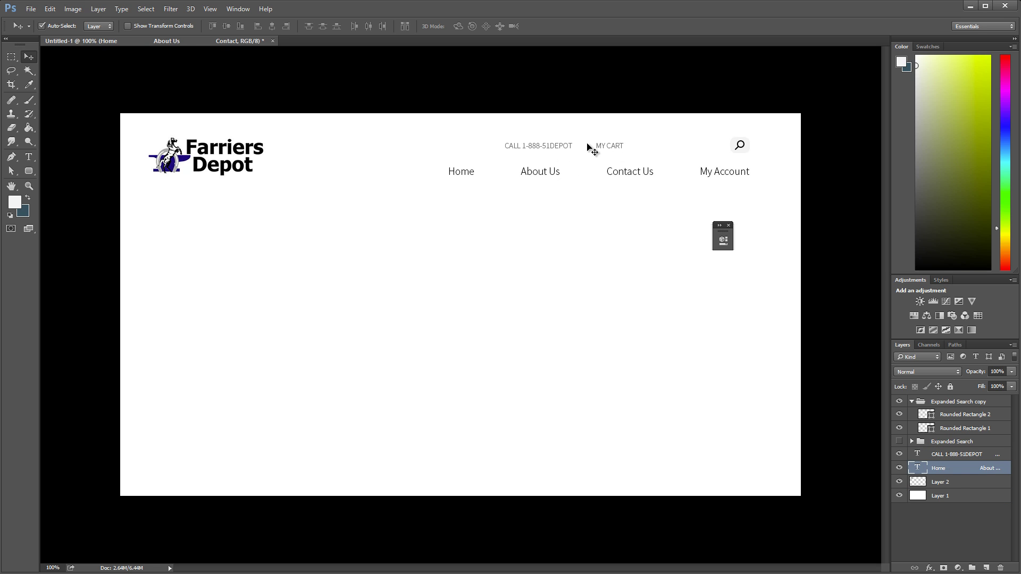
left_click_drag(590, 144, 711, 147)
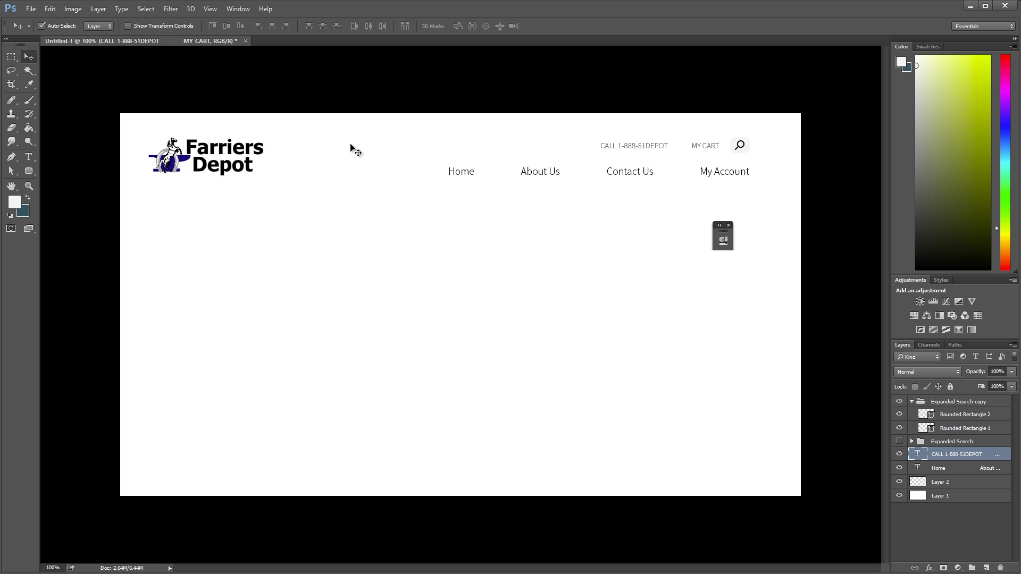
Step: Widen the gap before MY CART and nudge the text into final position
left_click(32, 158)
left_click(689, 144)
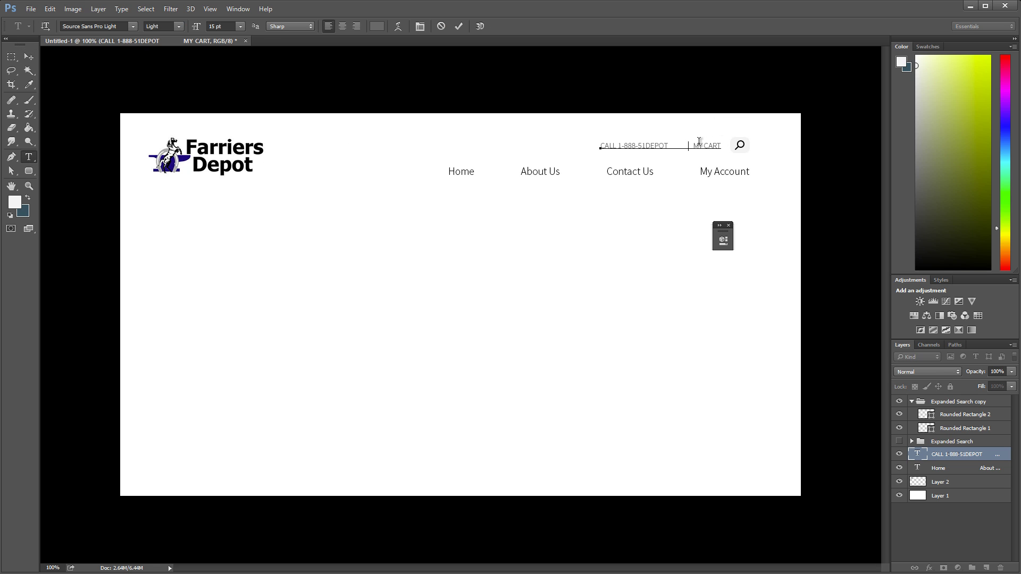
left_click(29, 57)
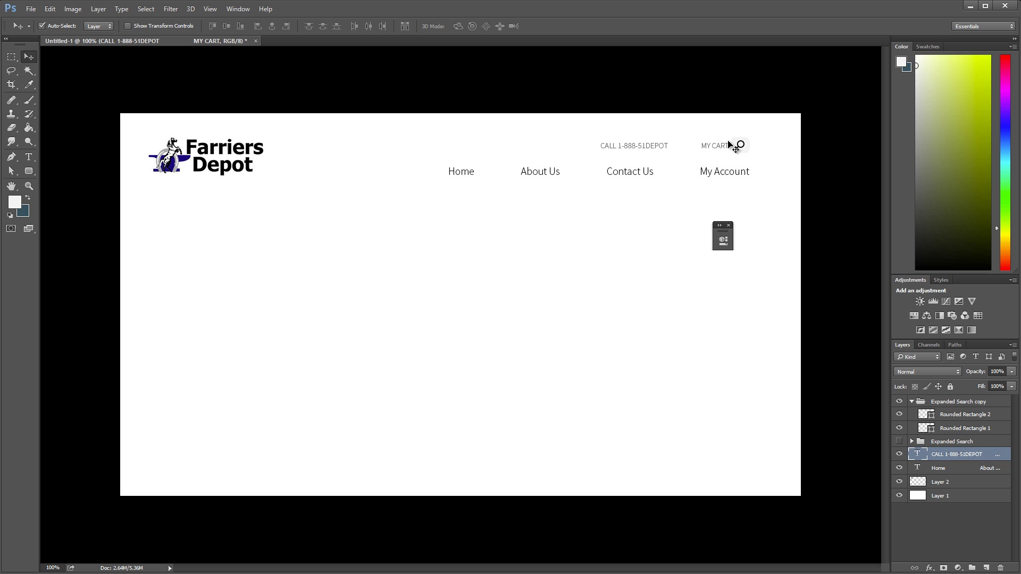
left_click_drag(716, 144, 710, 149)
key("Left")
key("Left")
key("Left")
key("Left")
key("Left")
key("Left")
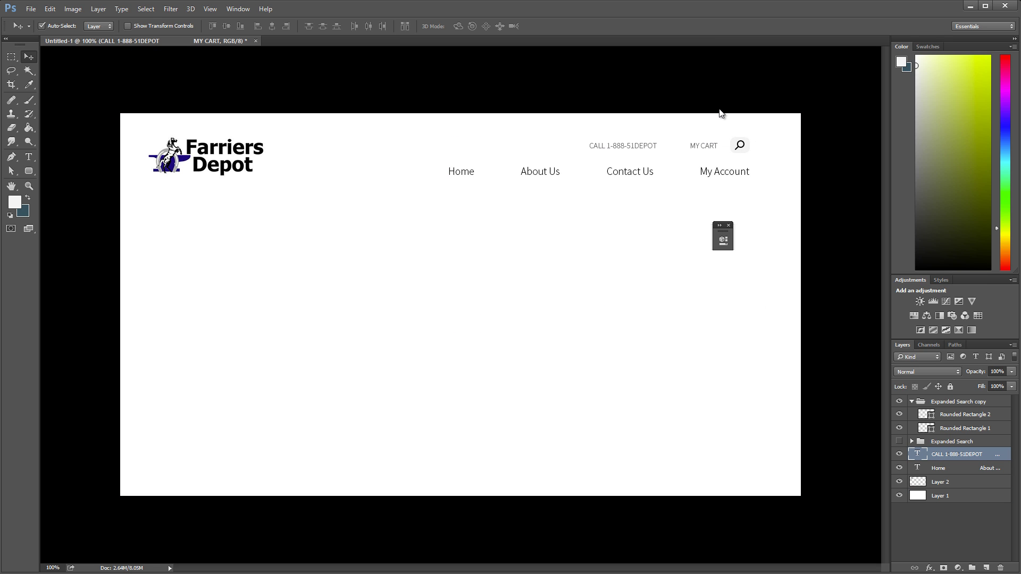
key("Right")
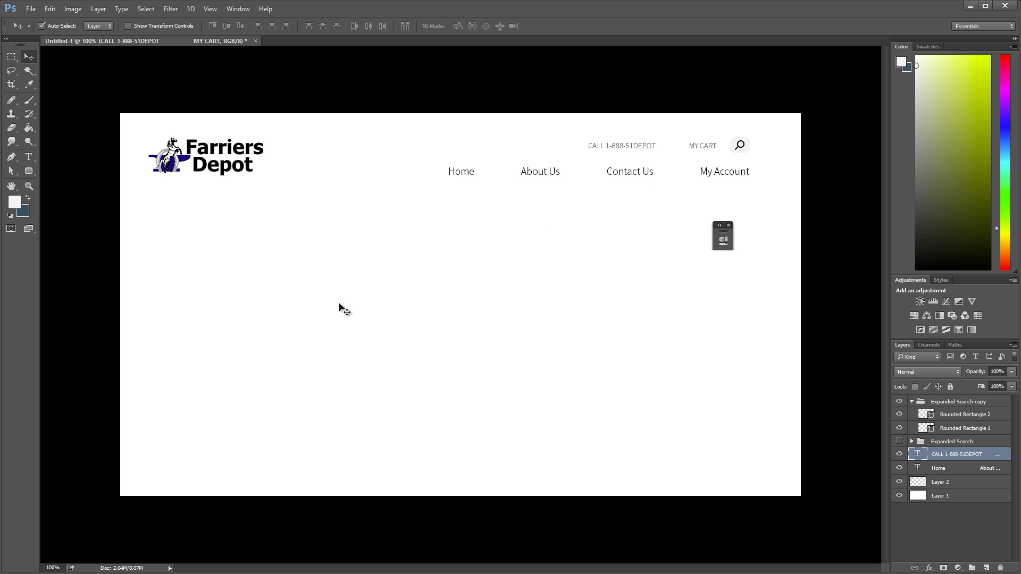
Step: Search Iconfinder for 'cart' icons in a new browser tab
key("alt+Tab")
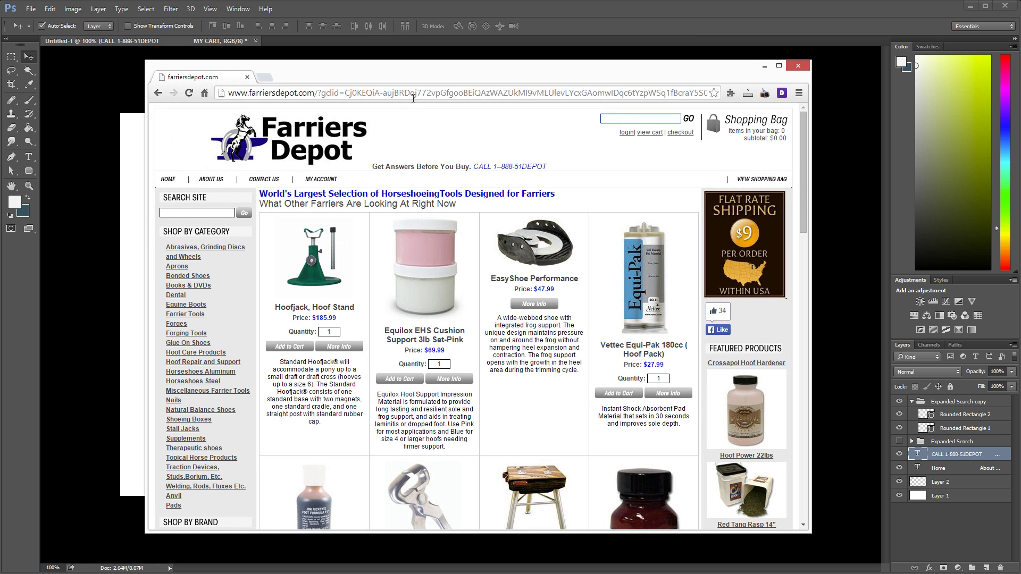
left_click(414, 95)
key("ctrl+t")
type("iconfinder.com")
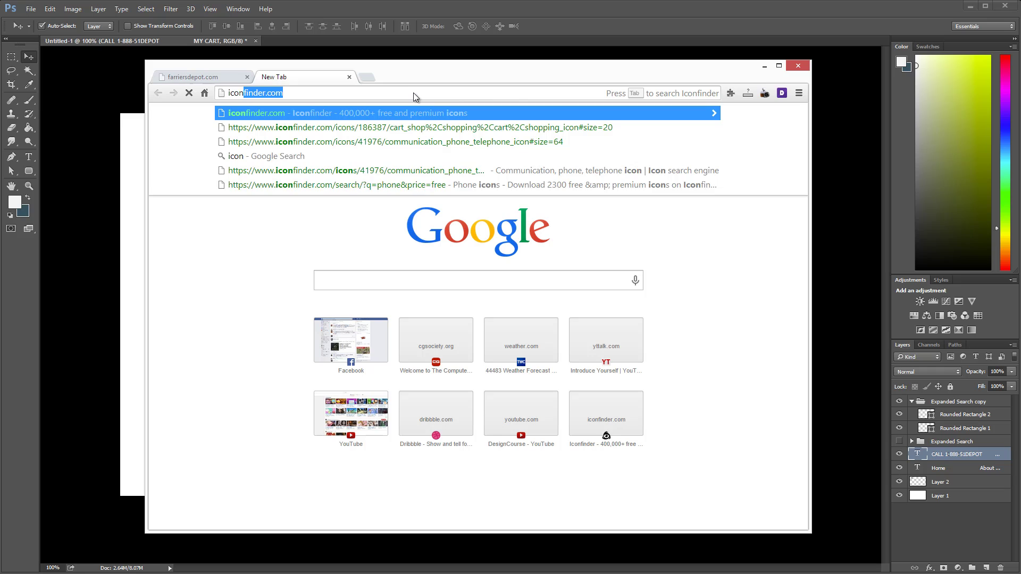
key("Return")
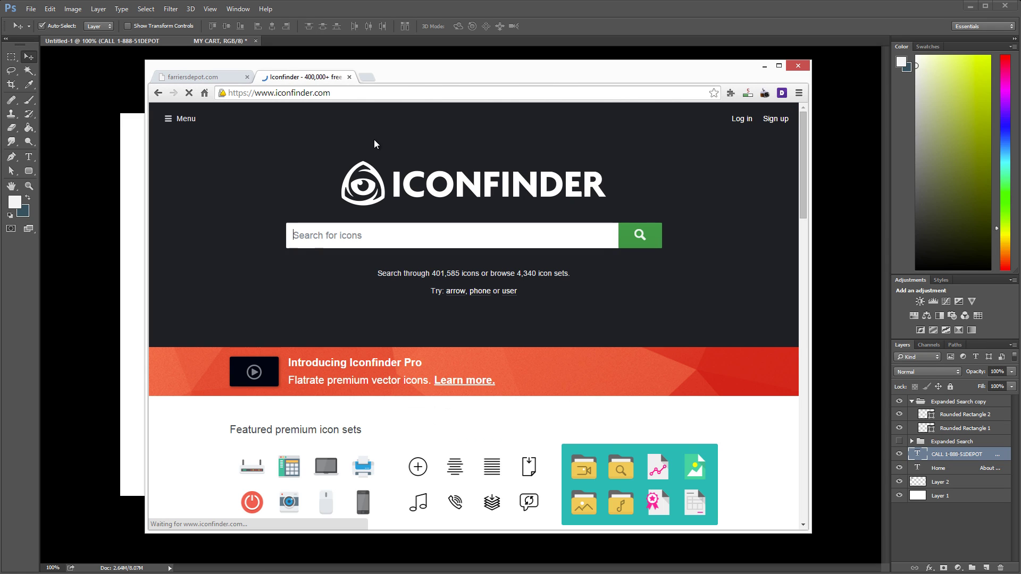
type("cart")
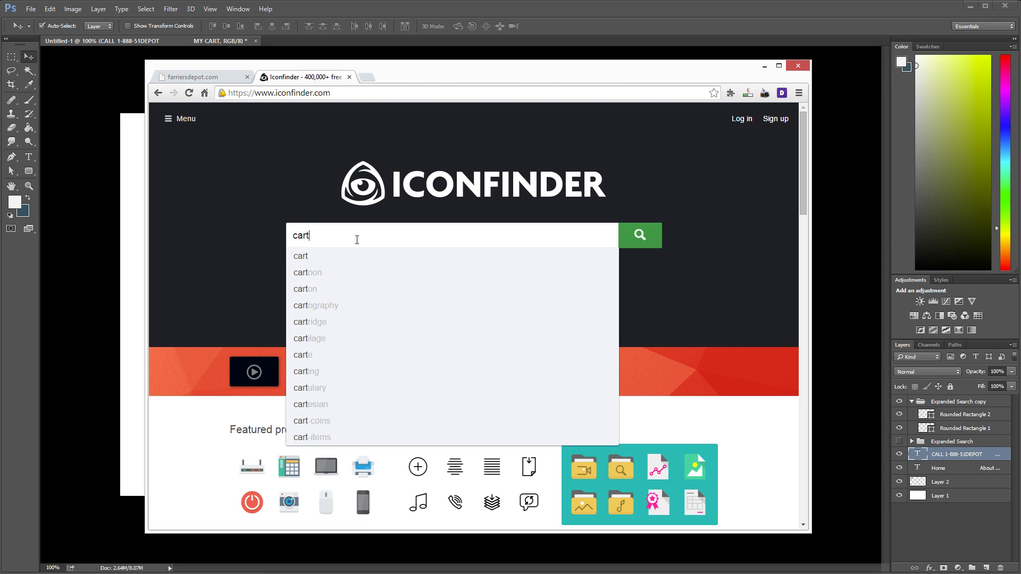
key("Return")
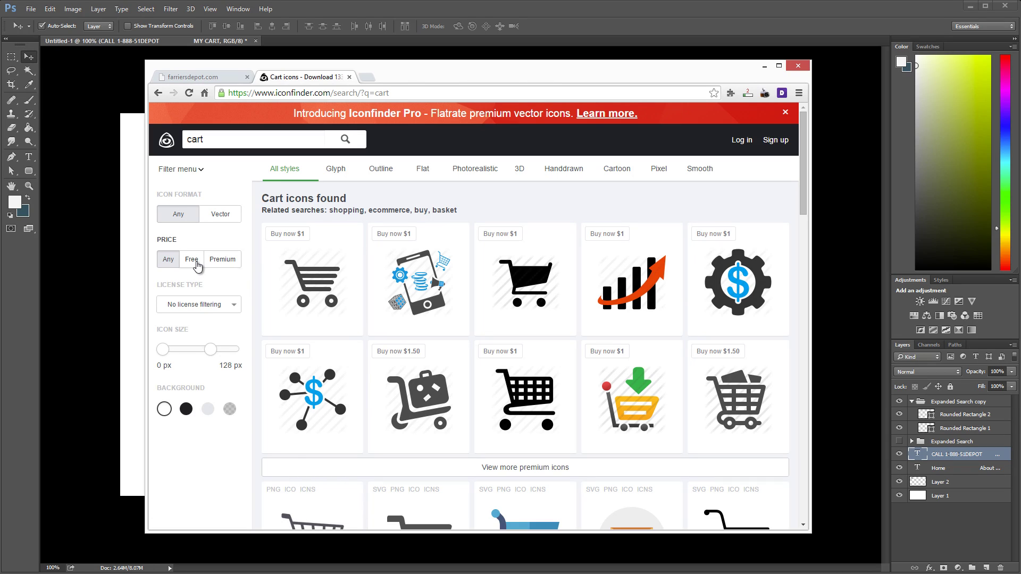
Step: Filter to Free and No link back, then download the cart icon as a 20 × 20 PNG
left_click(192, 260)
left_click(198, 304)
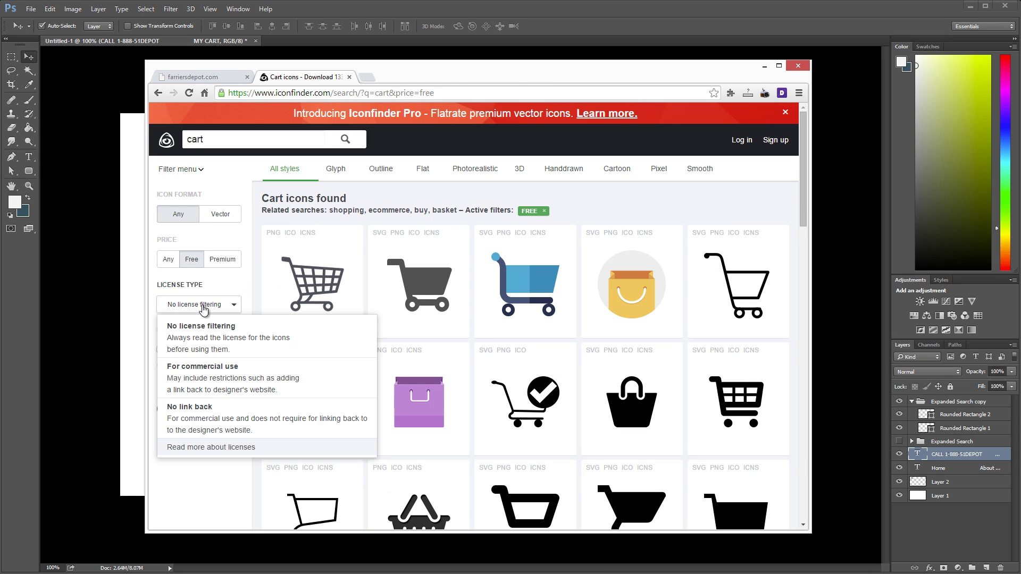
left_click(202, 420)
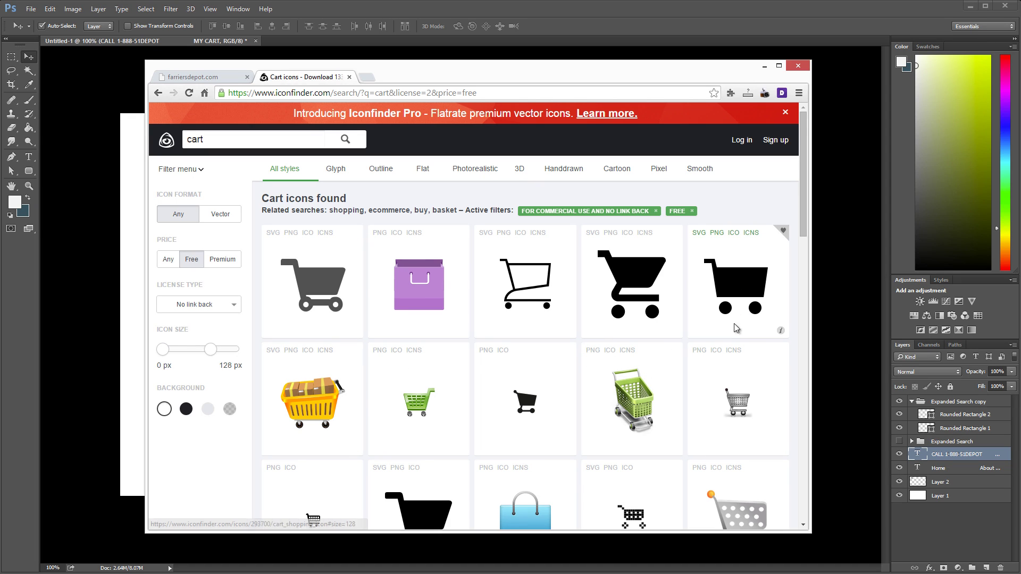
scroll(669, 357, "down", 1)
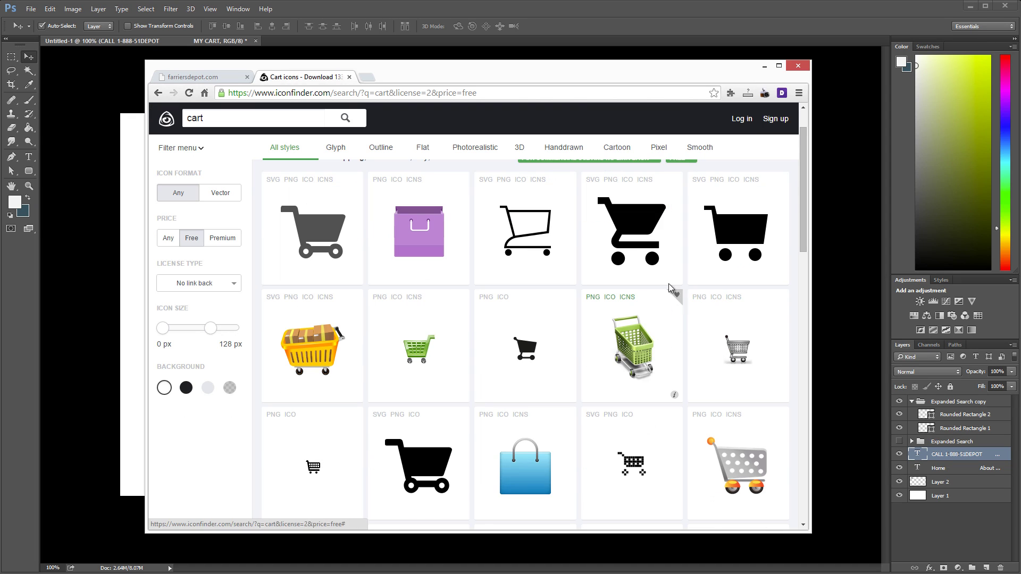
left_click(330, 233)
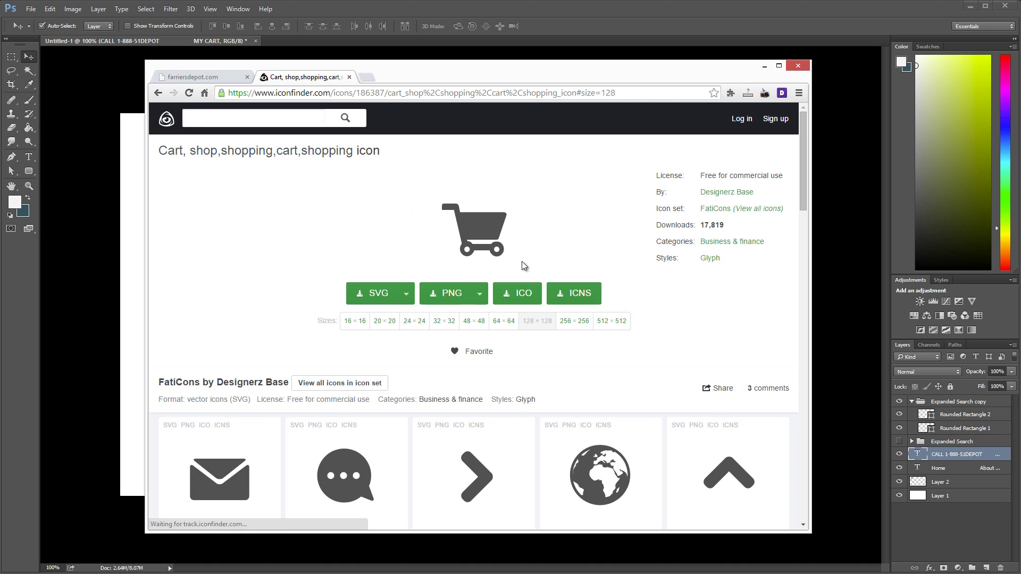
left_click(384, 321)
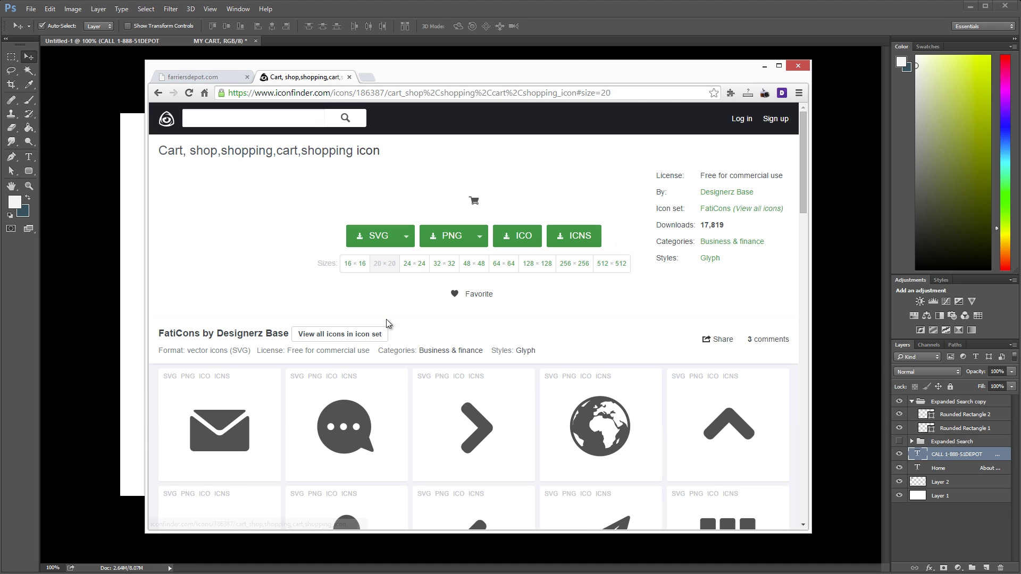
left_click(446, 241)
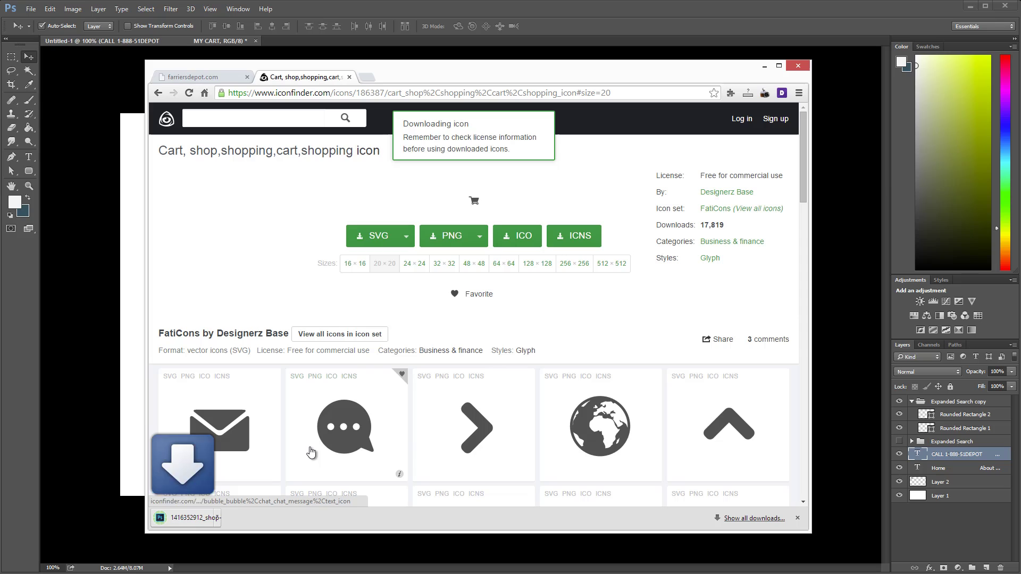
left_click(223, 523)
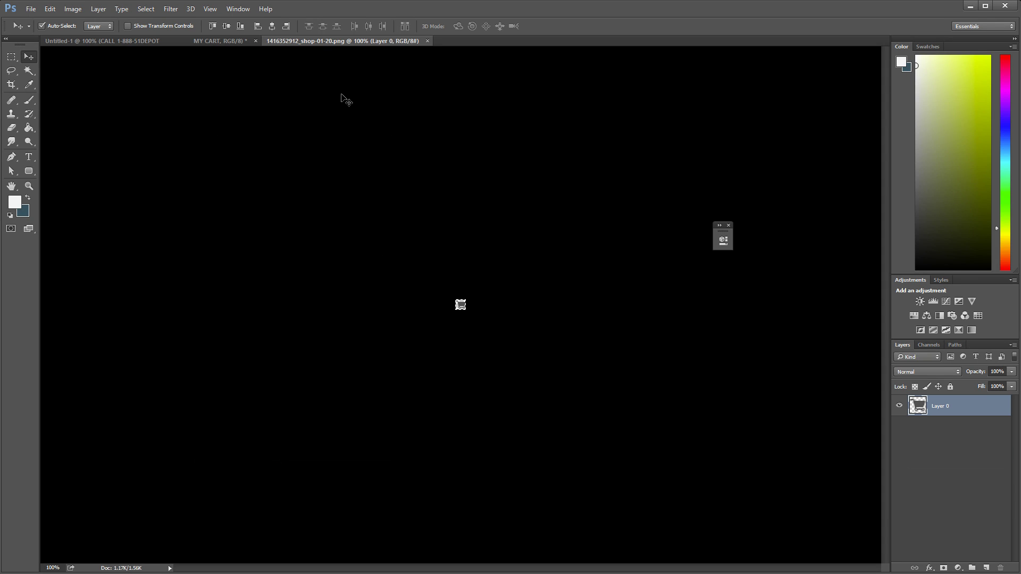
Step: Drag the cart icon into the Untitled-1 mockup, just left of MY CART
left_click_drag(170, 46, 721, 146)
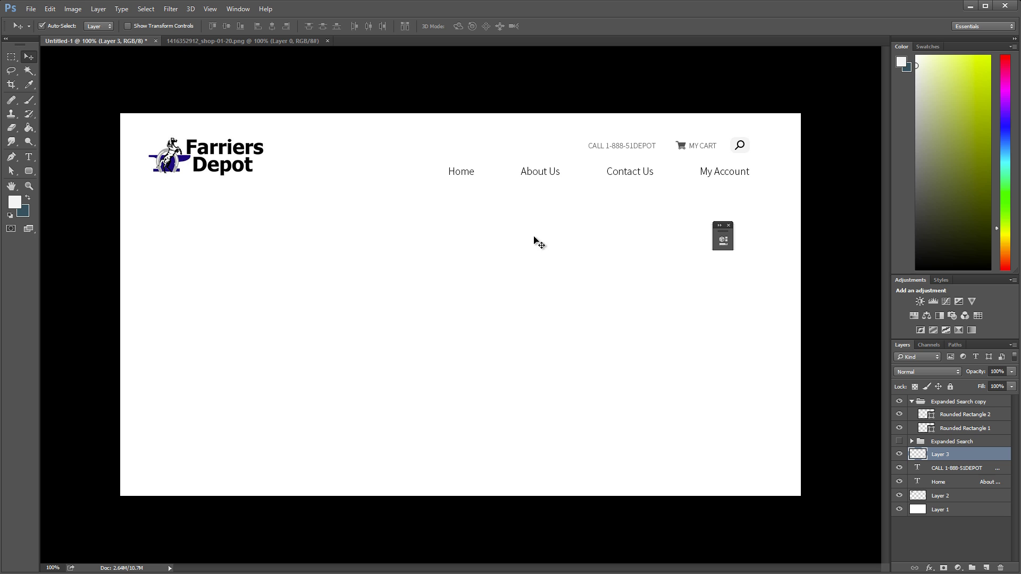
Step: Search Iconfinder for 'phone' icons, filtered to Free and No link back
key("alt+Tab")
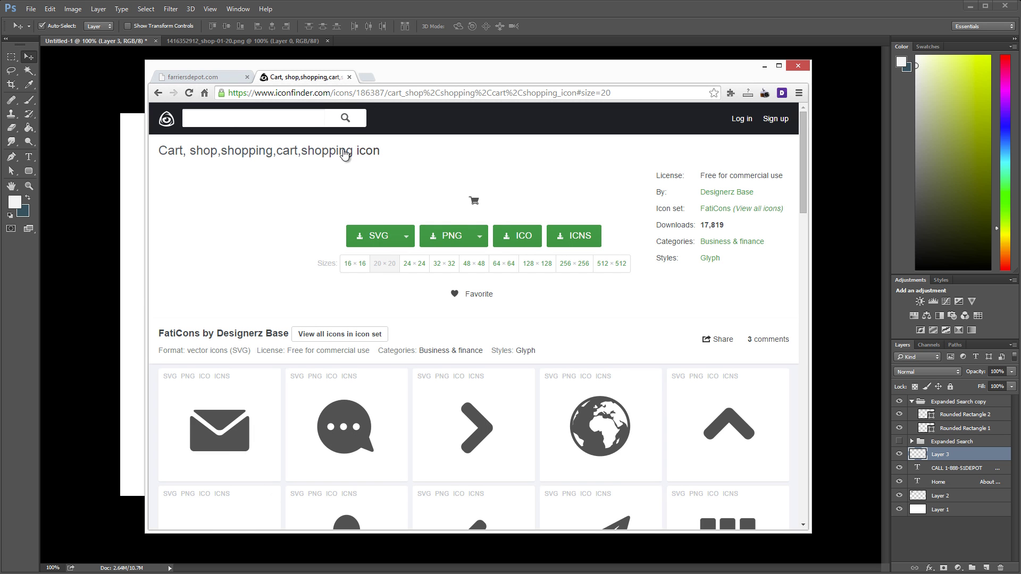
left_click(320, 115)
type("p")
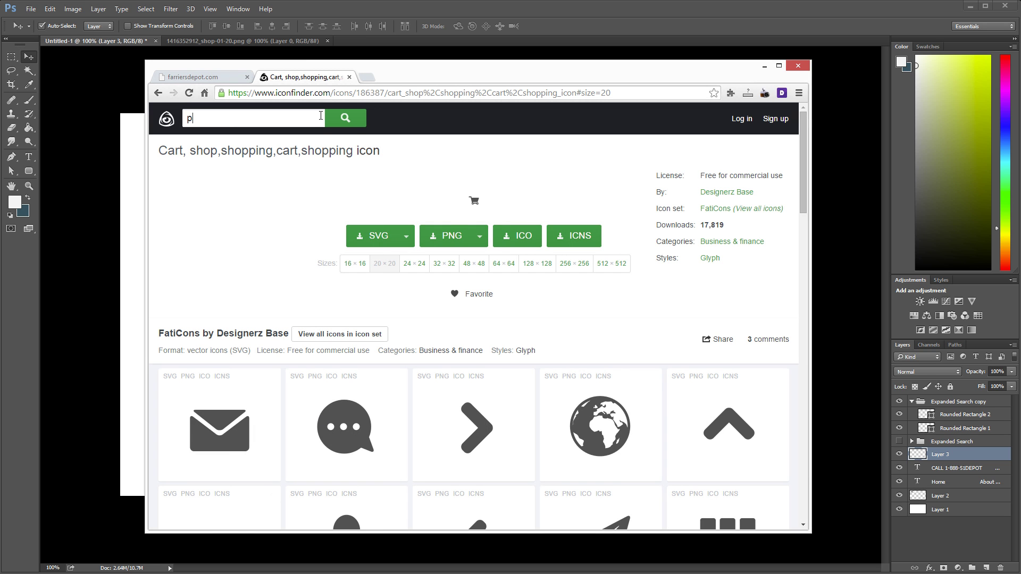
type("hone")
key("Return")
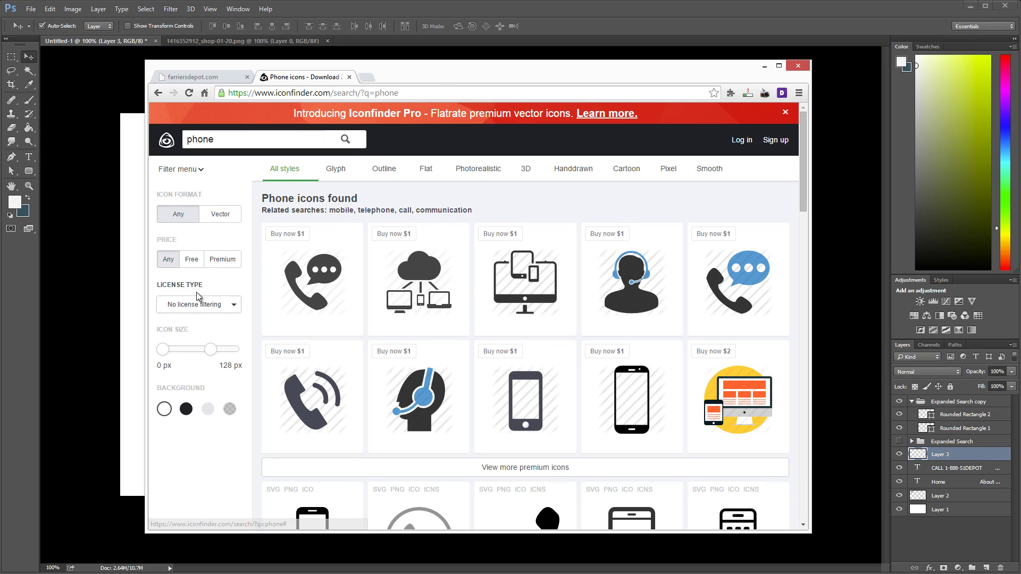
left_click(192, 259)
left_click(200, 304)
left_click(181, 403)
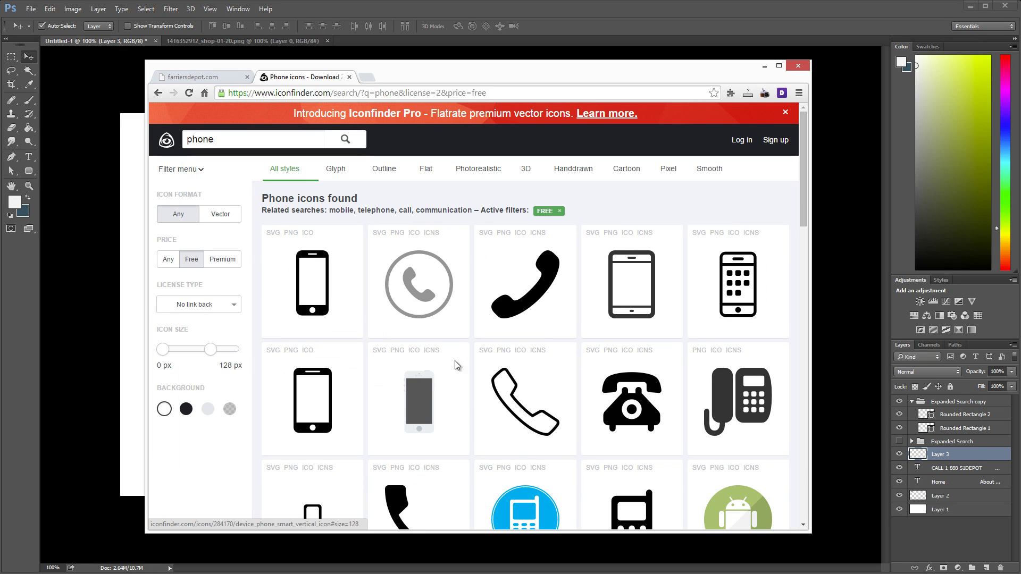
Step: Download the handset phone icon as a 7 × 20 PNG
scroll(468, 351, "down", 2)
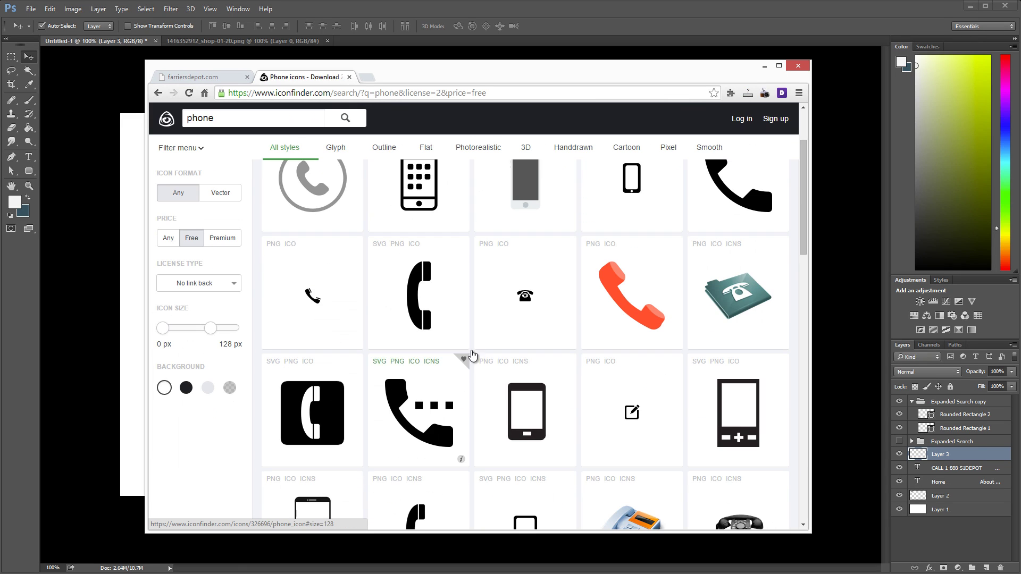
left_click(417, 299)
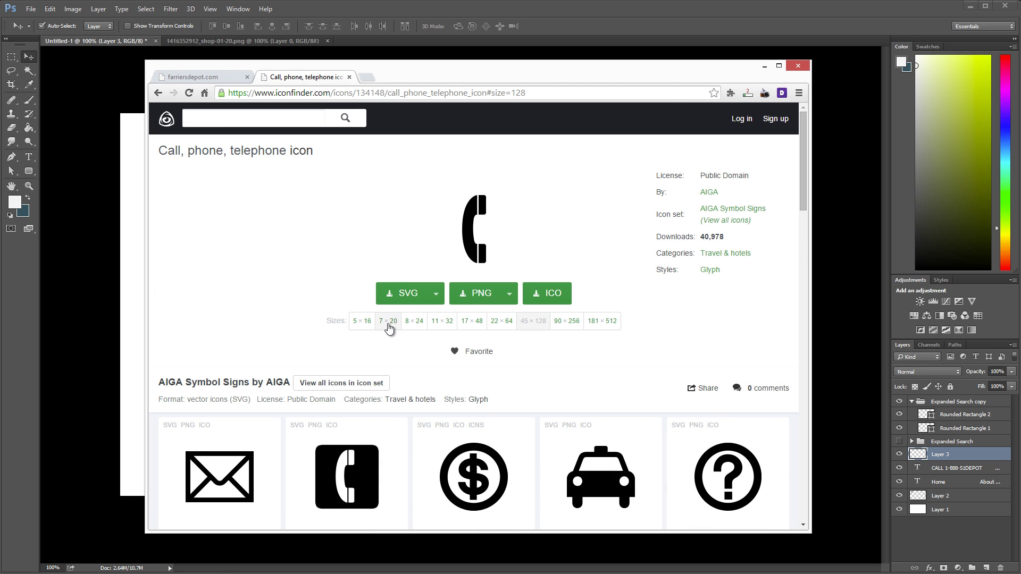
left_click(389, 328)
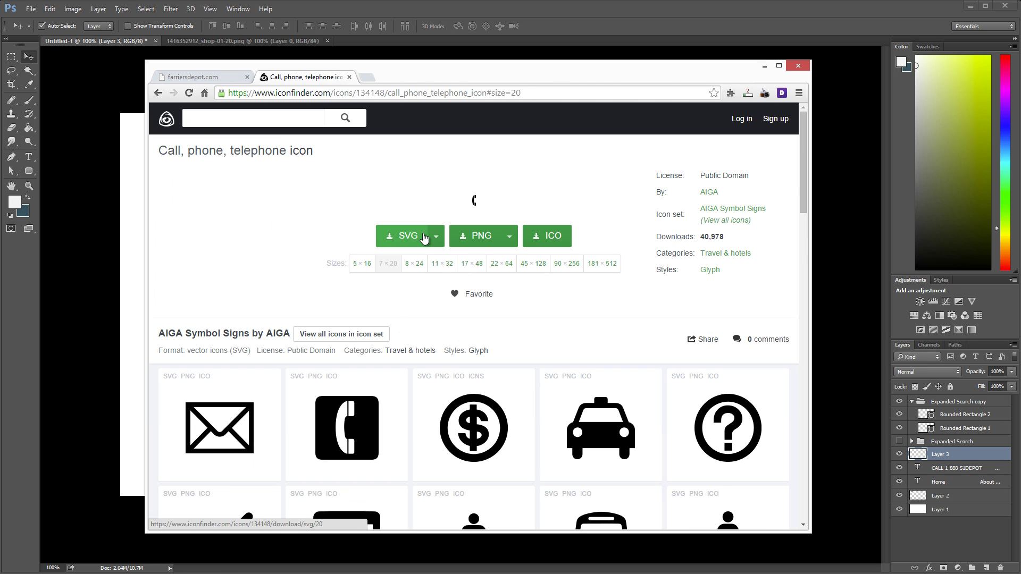
left_click(478, 236)
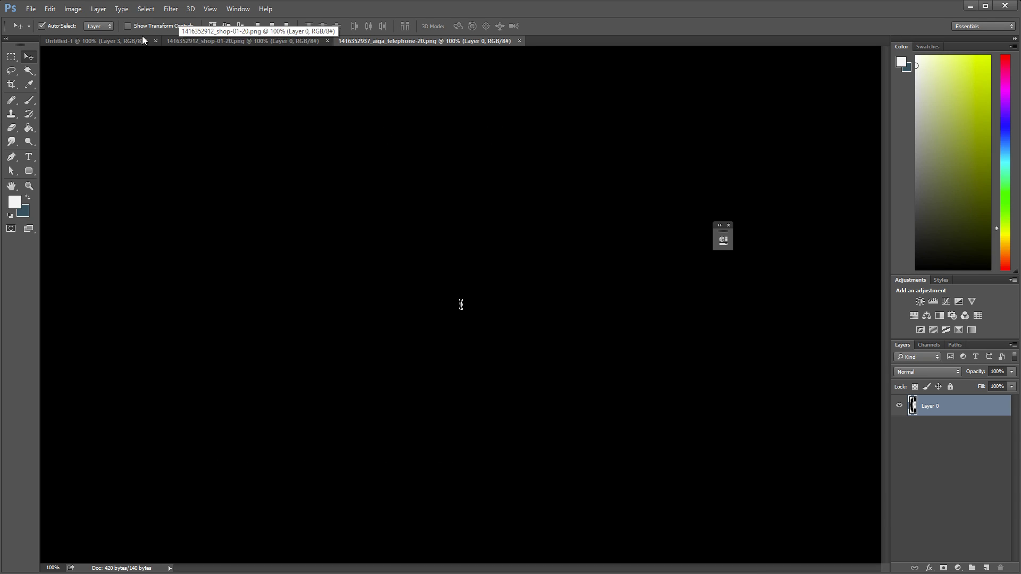
Step: Paste the phone icon into the mockup and rotate it -45°
left_click(128, 41)
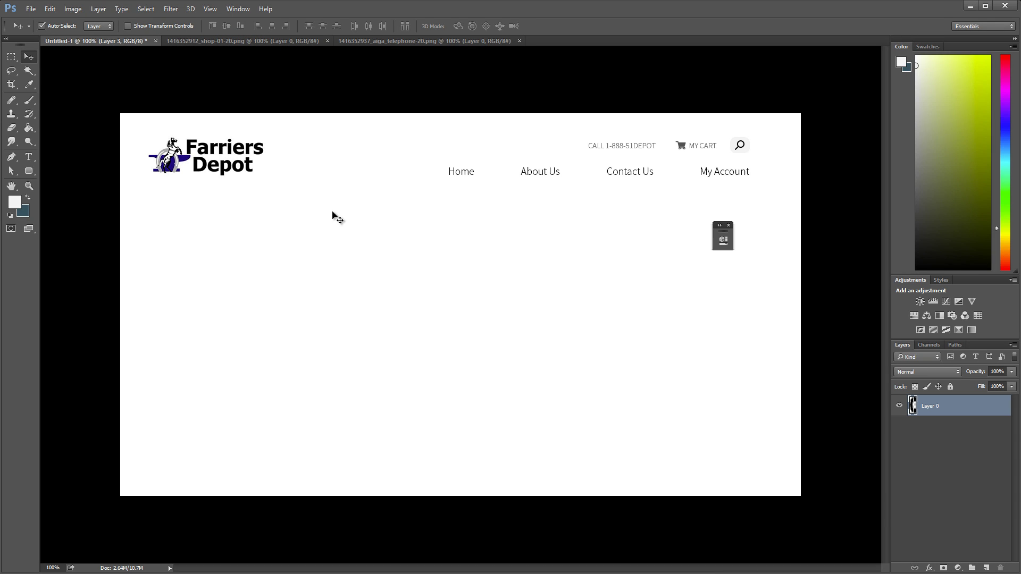
key("ctrl+v")
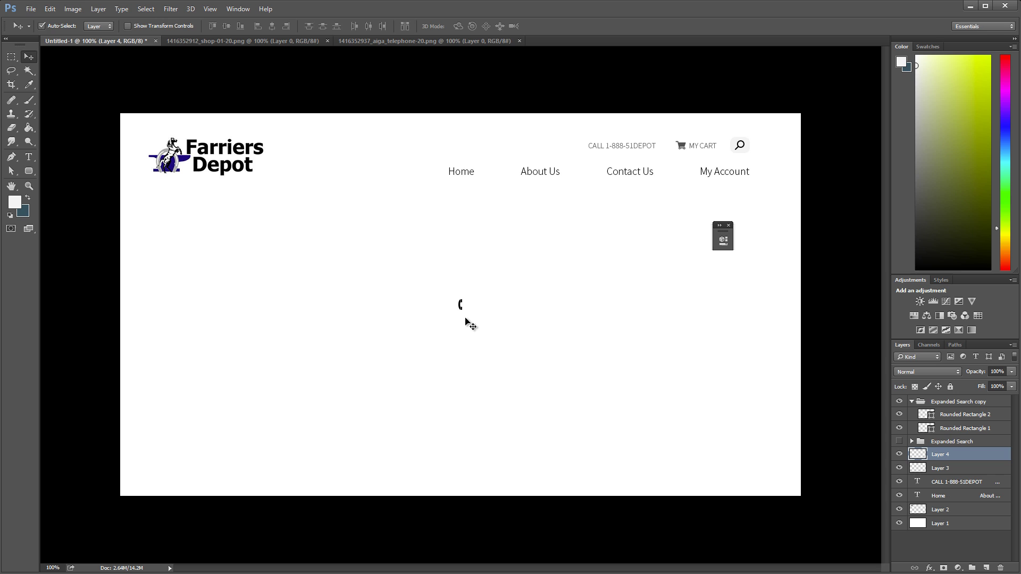
key("ctrl+t")
left_click_drag(468, 311, 485, 299)
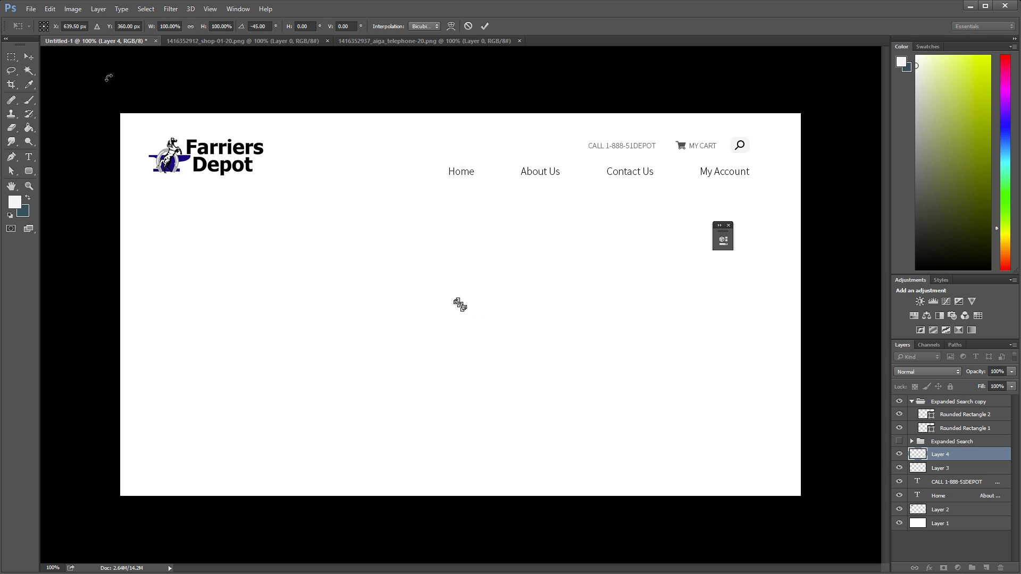
left_click(29, 57)
key("Return")
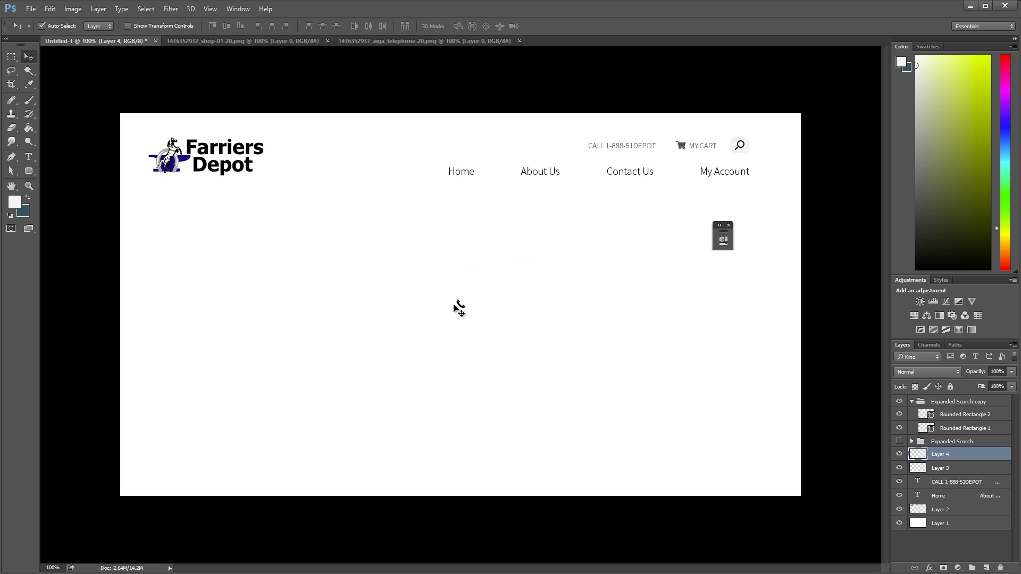
left_click_drag(463, 311, 581, 148)
left_click(685, 149)
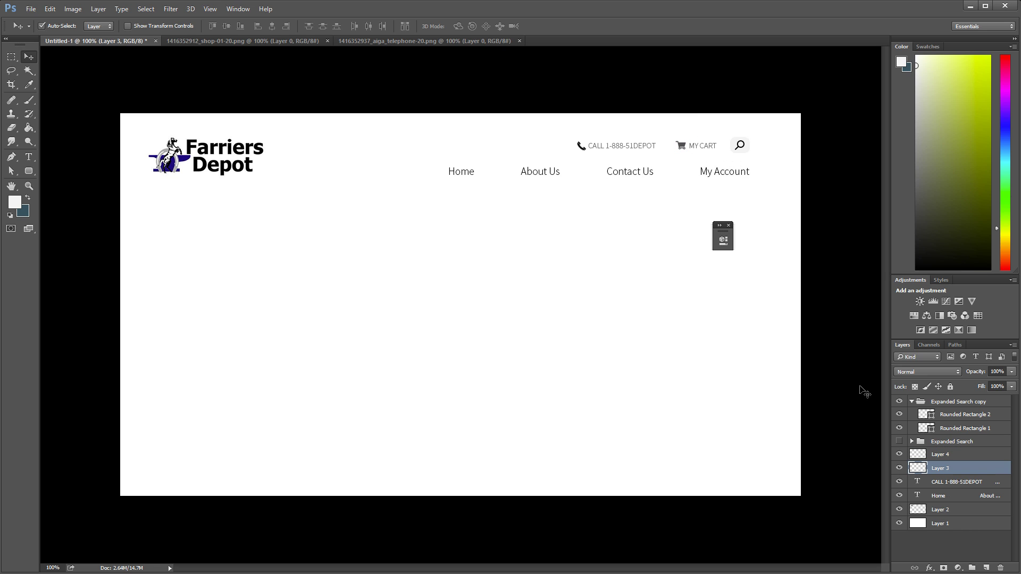
key("h")
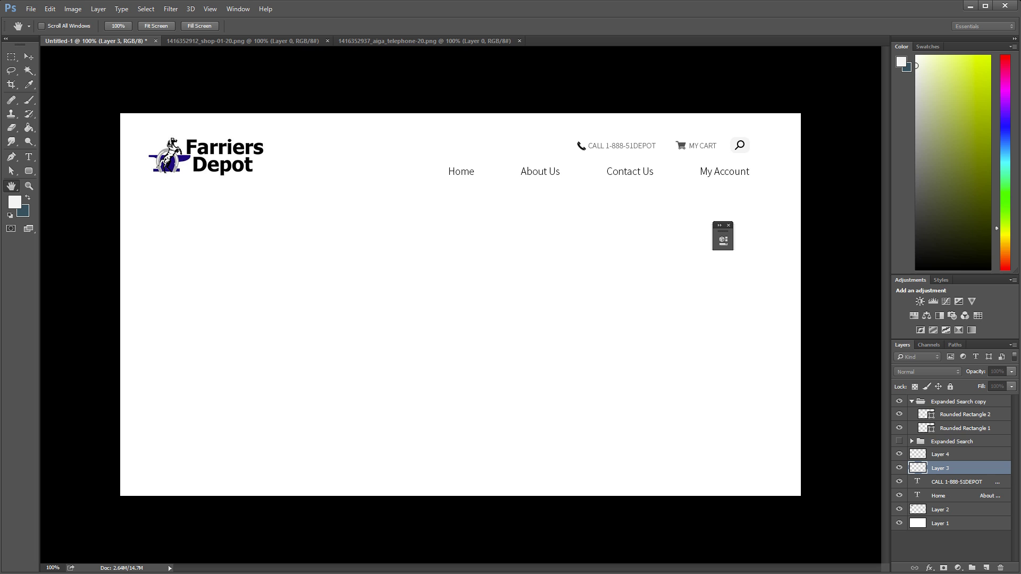
Step: Give Layer 4 a Color Overlay using the cart icon's grey #515151
double_click(973, 468)
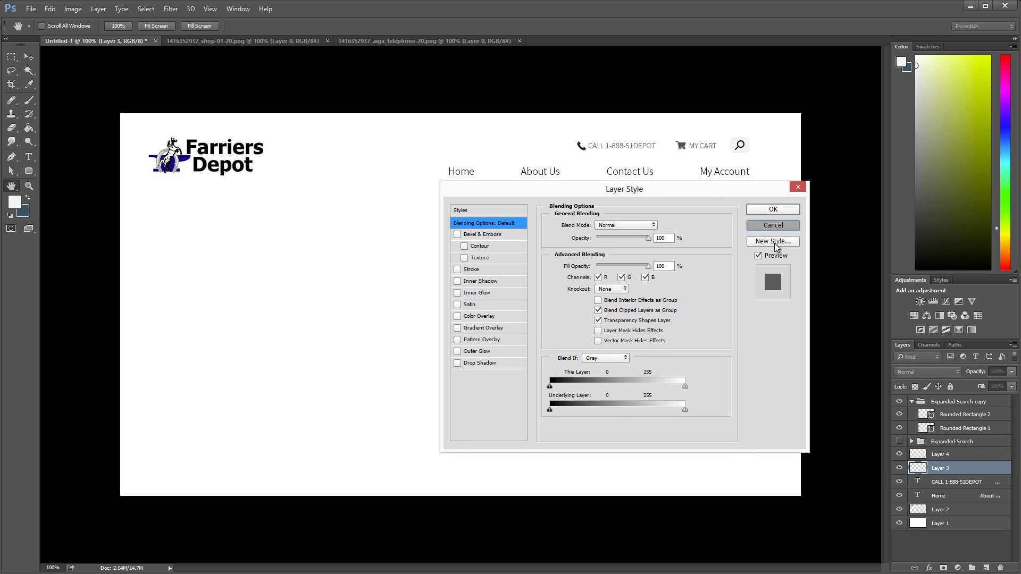
key("Escape")
key("v")
double_click(1006, 458)
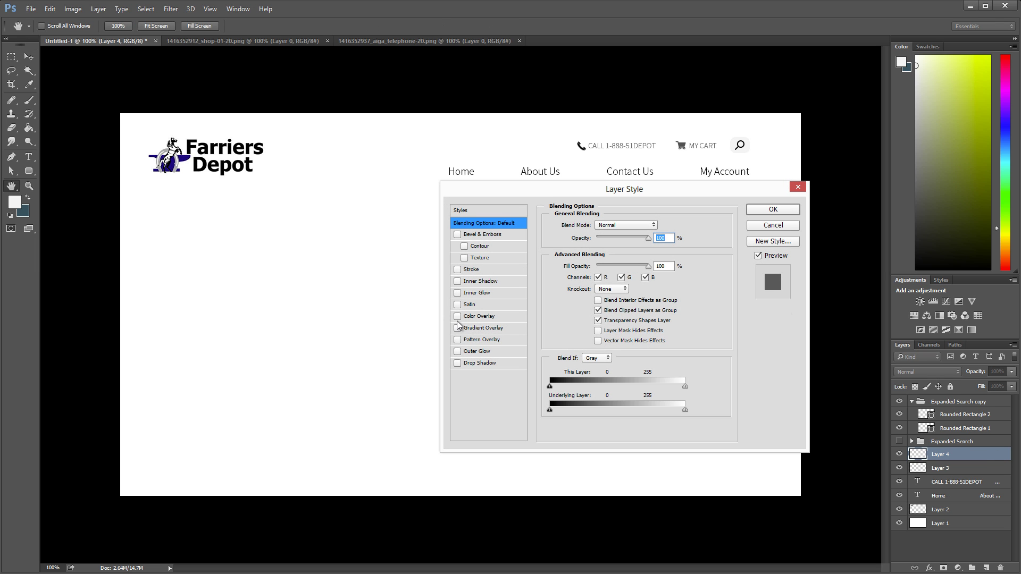
left_click(458, 316)
left_click(479, 315)
left_click(654, 230)
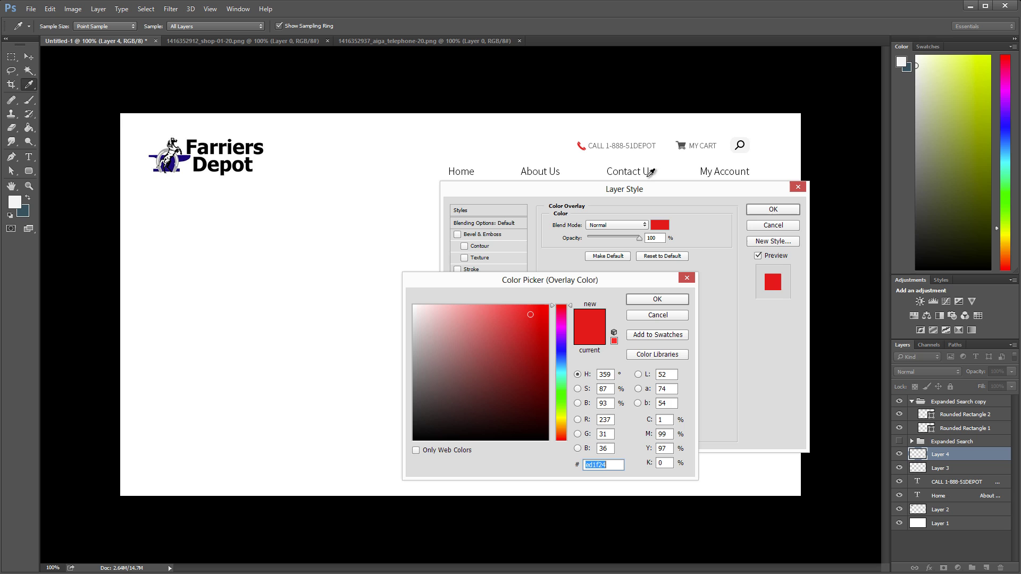
left_click(681, 147)
left_click(658, 299)
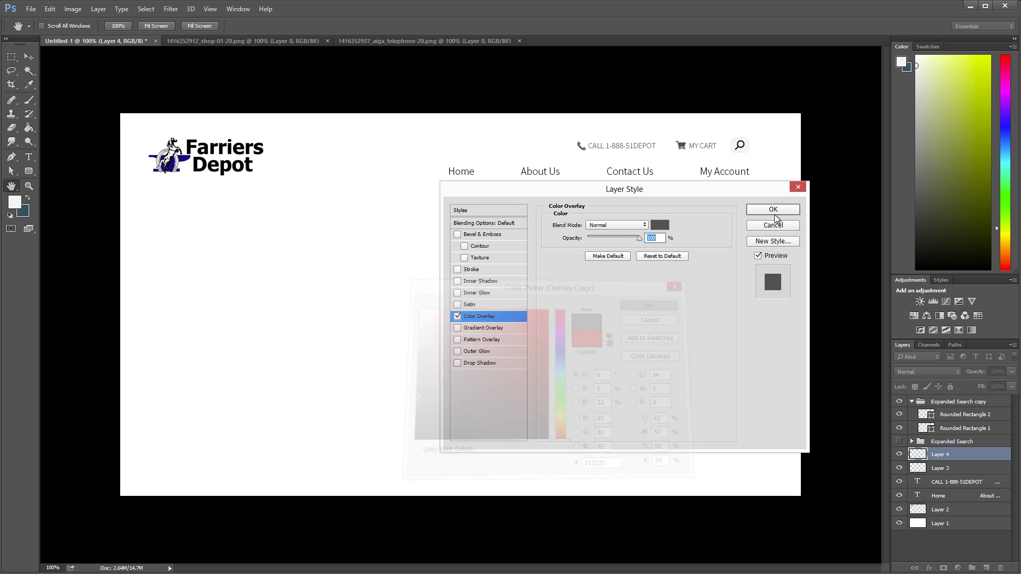
key("Return")
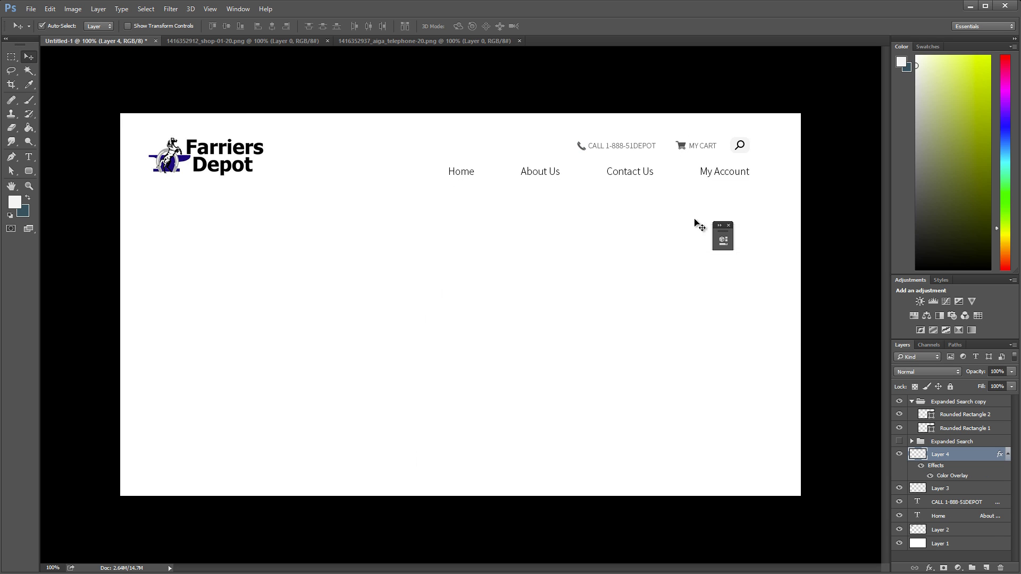
left_click(729, 226)
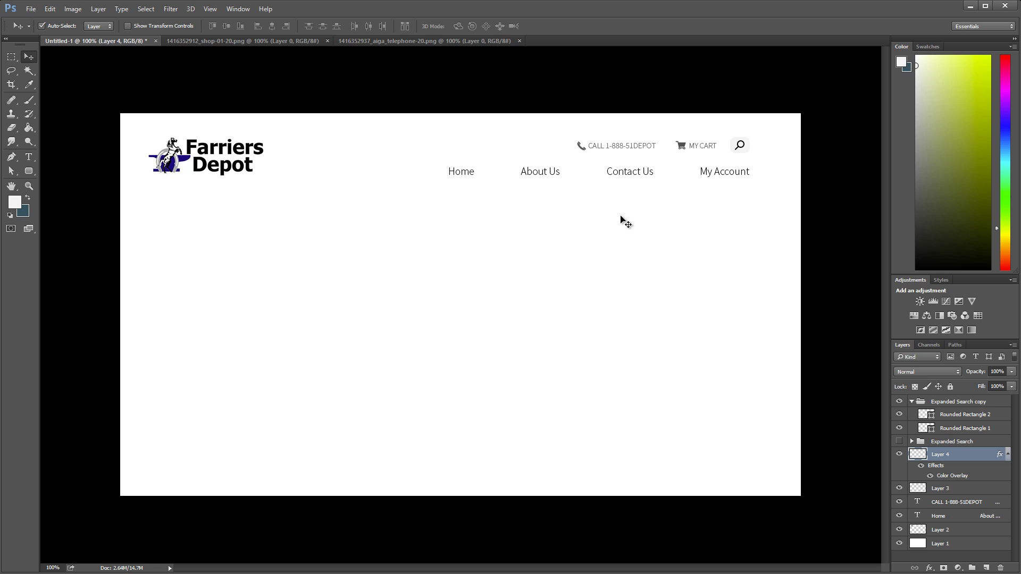
Step: Draw a gray Rectangle 1 filling the lower content area of the canvas
left_click(31, 172)
right_click(34, 174)
left_click(49, 171)
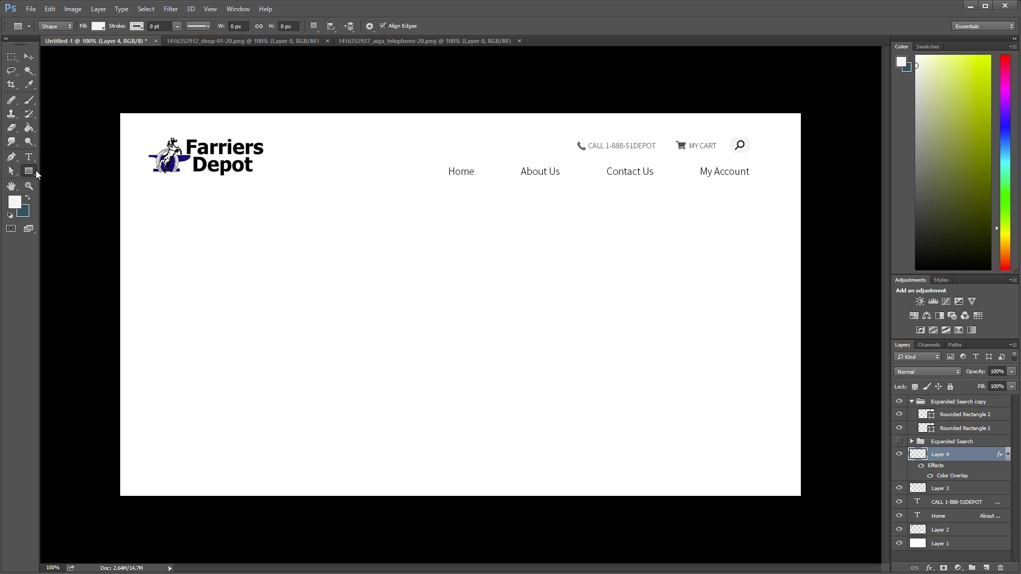
right_click(39, 174)
left_click(54, 171)
left_click_drag(118, 197, 802, 499)
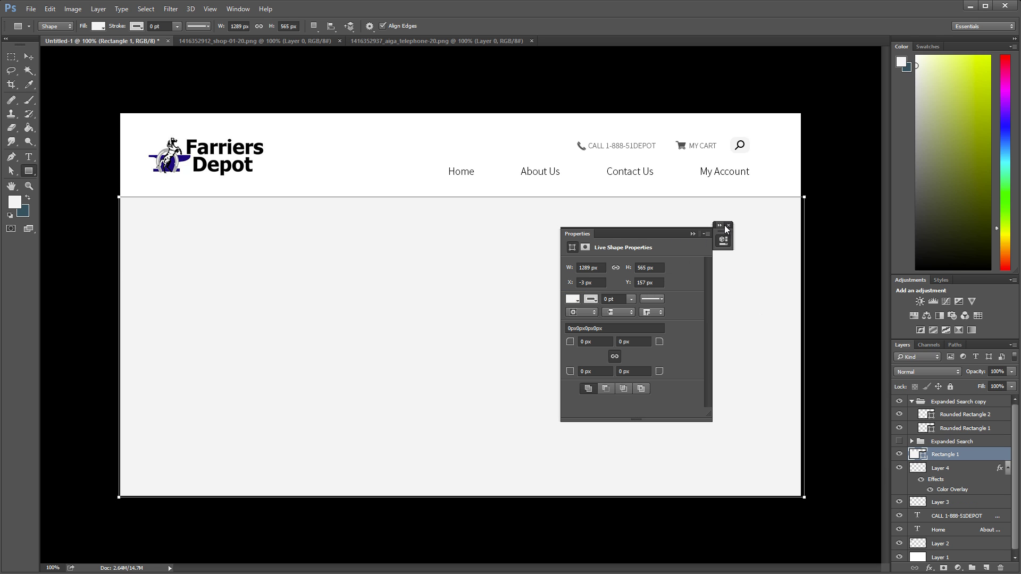
left_click(718, 227)
Step: Nudge Rectangle 1 up to meet the header, then return to the browser
left_click(29, 57)
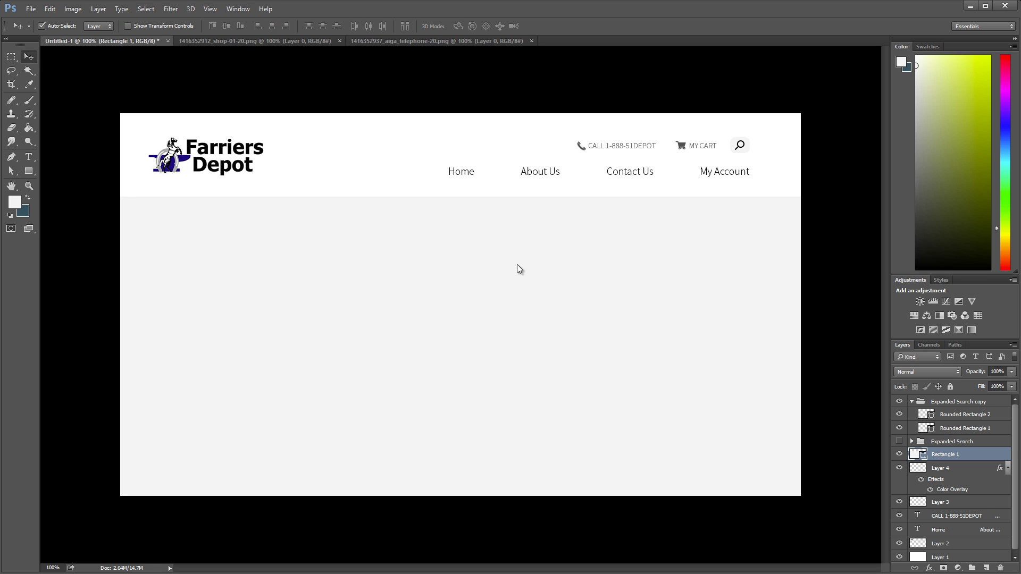
key("Up")
key("Up")
key("Up")
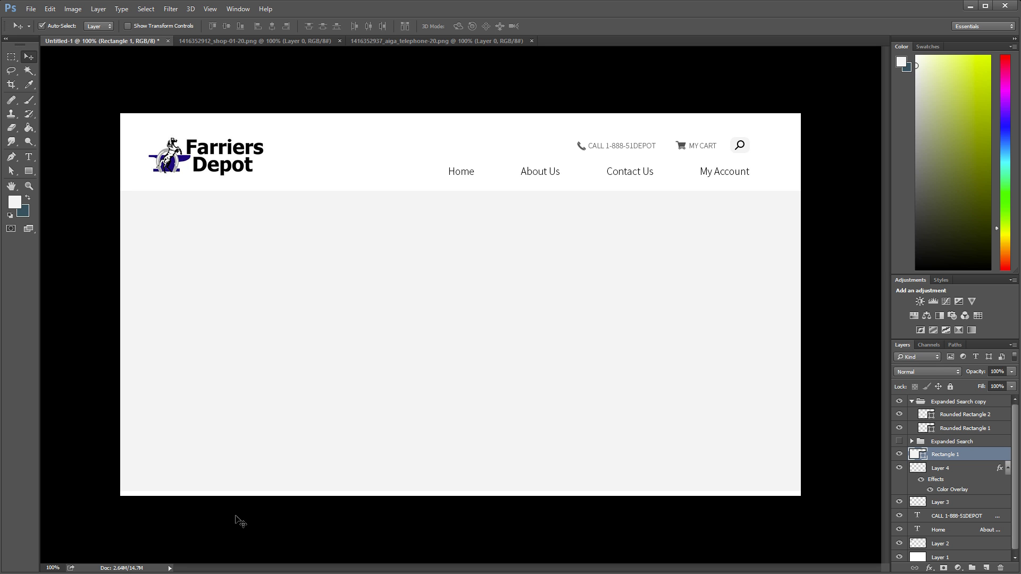
key("alt+Tab")
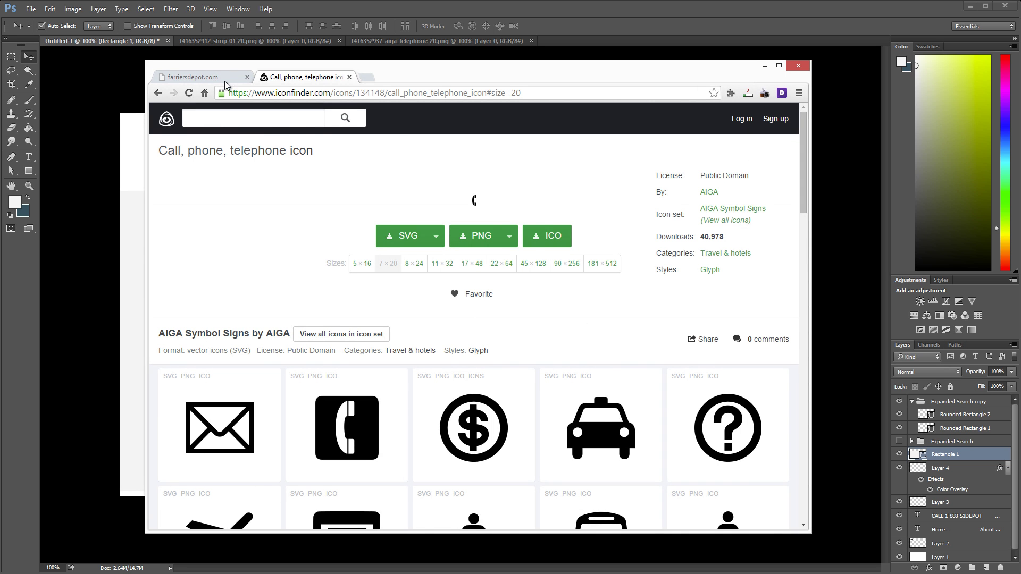
Step: Close the iconfinder tab, keeping only farriersdepot.com open in Chrome, then go back to Photoshop
left_click(225, 79)
left_click(350, 78)
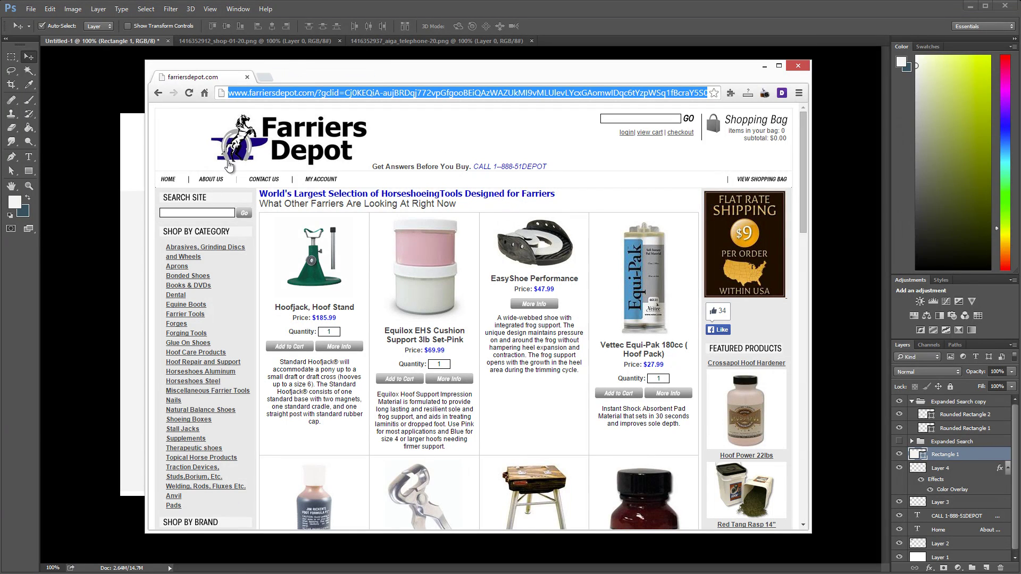
right_click(790, 171)
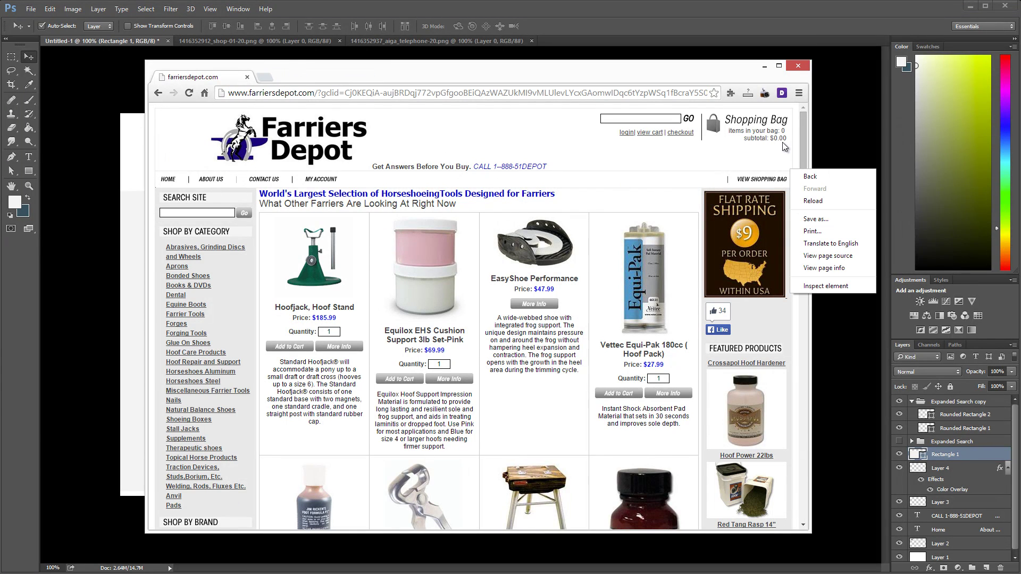
left_click(766, 186)
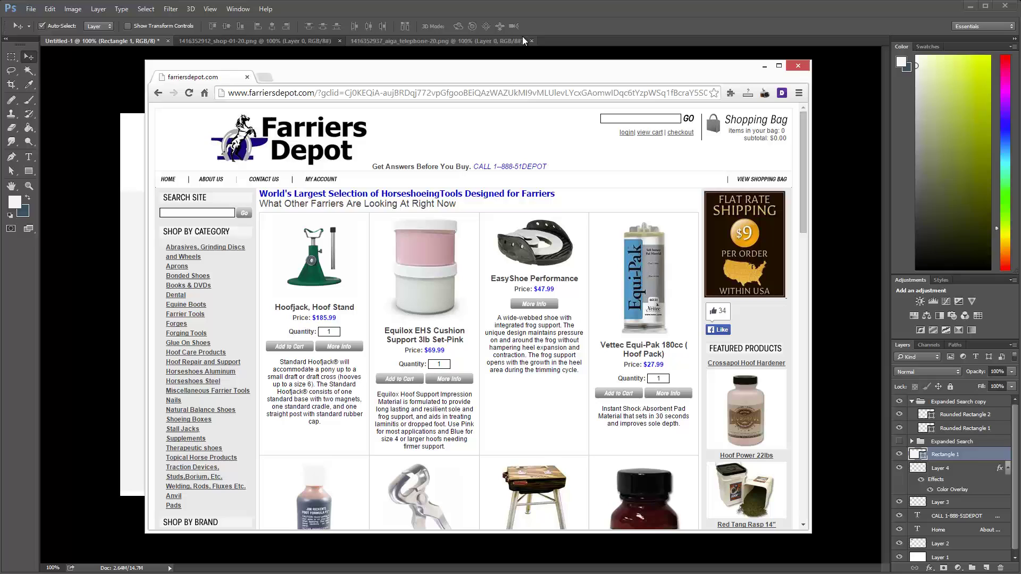
left_click(566, 22)
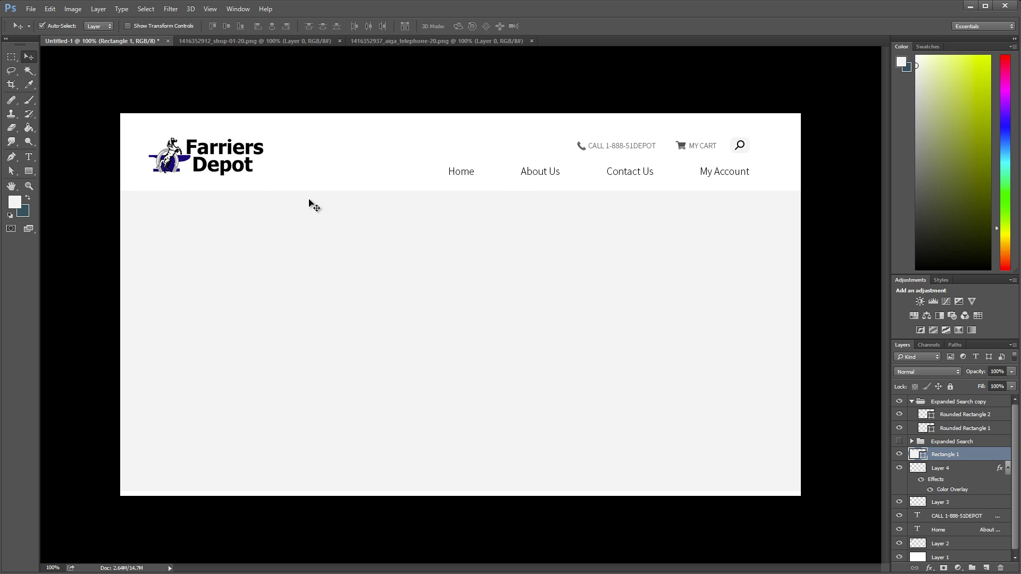
Step: Draw a light gray rectangle, sampled from the content area, behind the Home link beneath the nav text
left_click(29, 171)
left_click(29, 84)
left_click(207, 219)
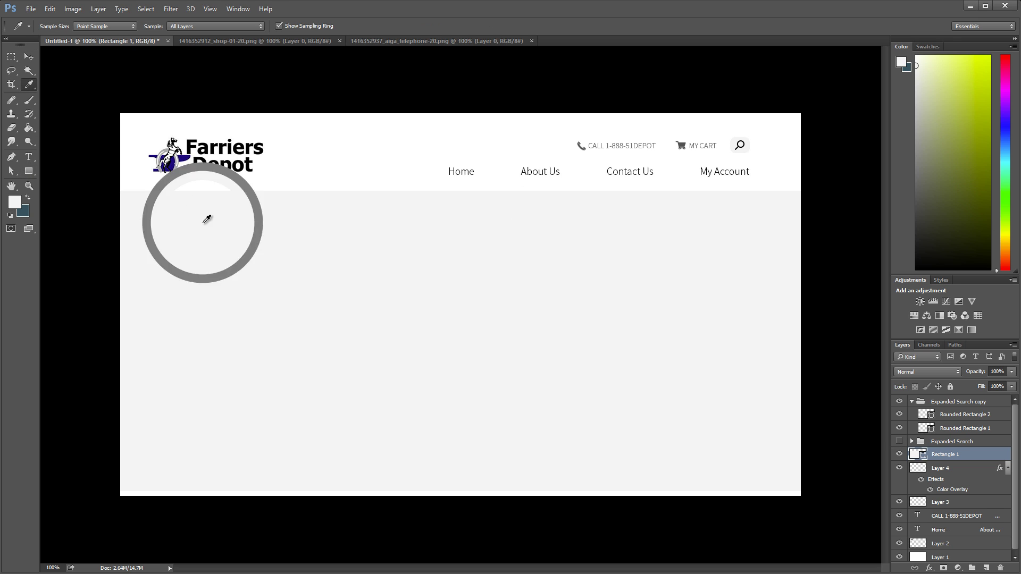
key("u")
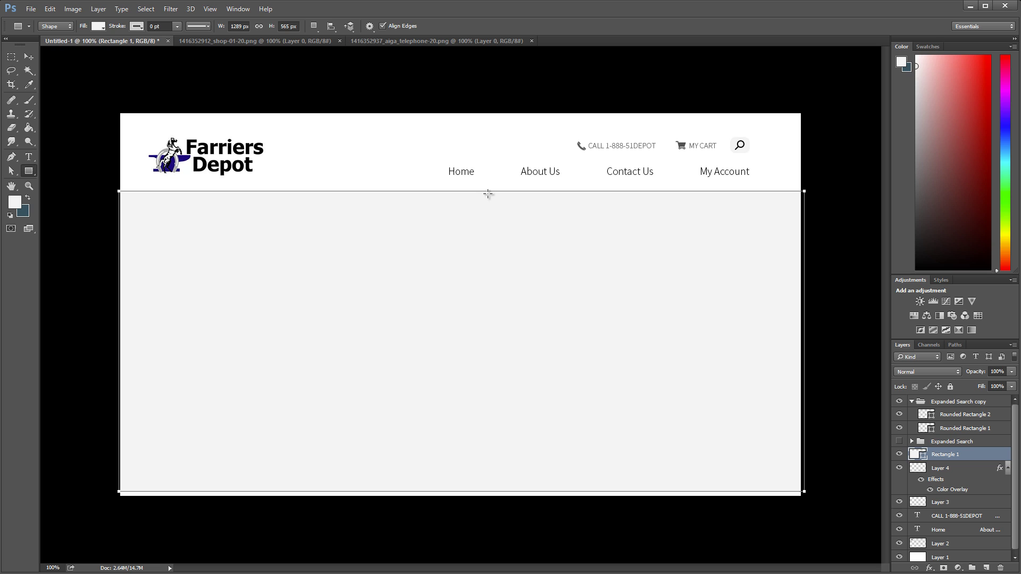
left_click_drag(490, 191, 434, 160)
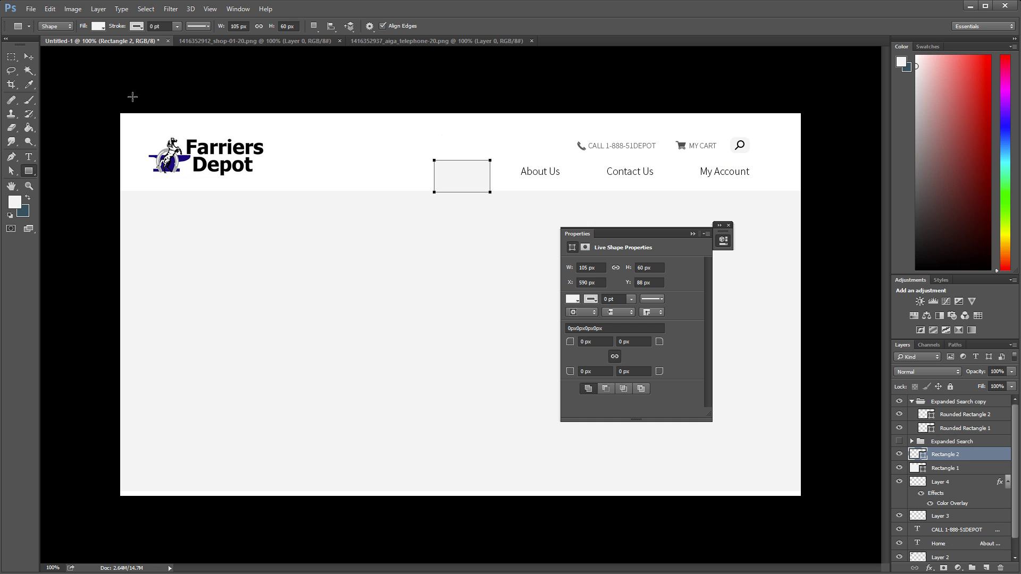
left_click(34, 58)
left_click_drag(956, 456, 955, 543)
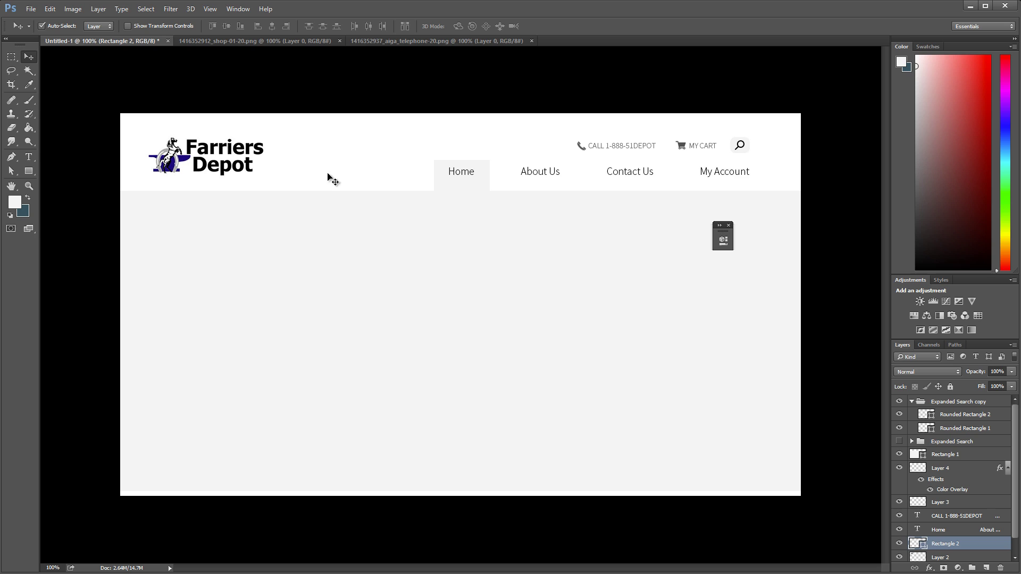
Step: Nudge the gray content area up and stretch it to the canvas bottom, then nudge the navigation text down
left_click(532, 273)
key("Up")
key("Up")
key("Up")
key("Up")
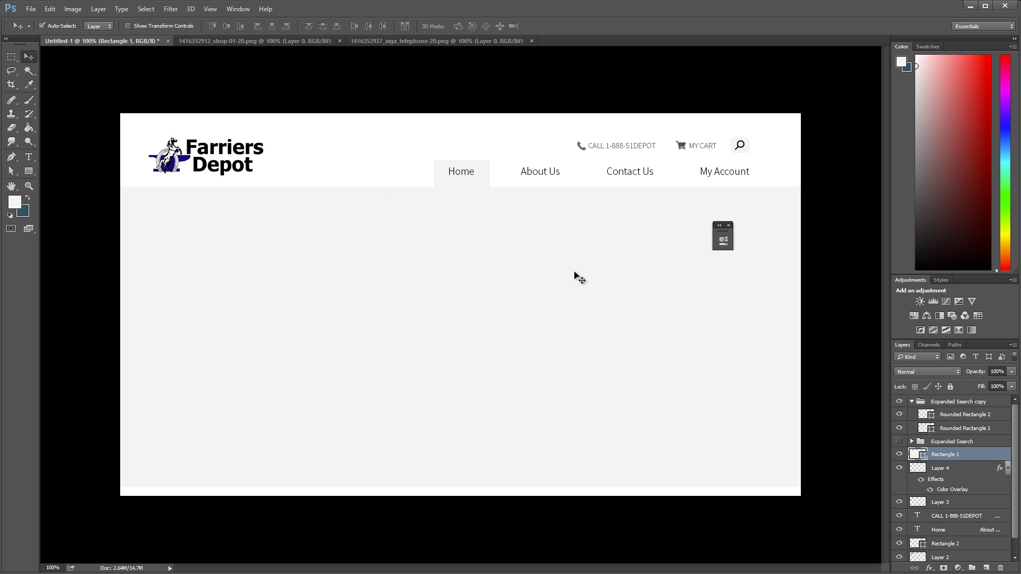
key("ctrl+t")
left_click_drag(464, 486, 463, 495)
left_click(28, 56)
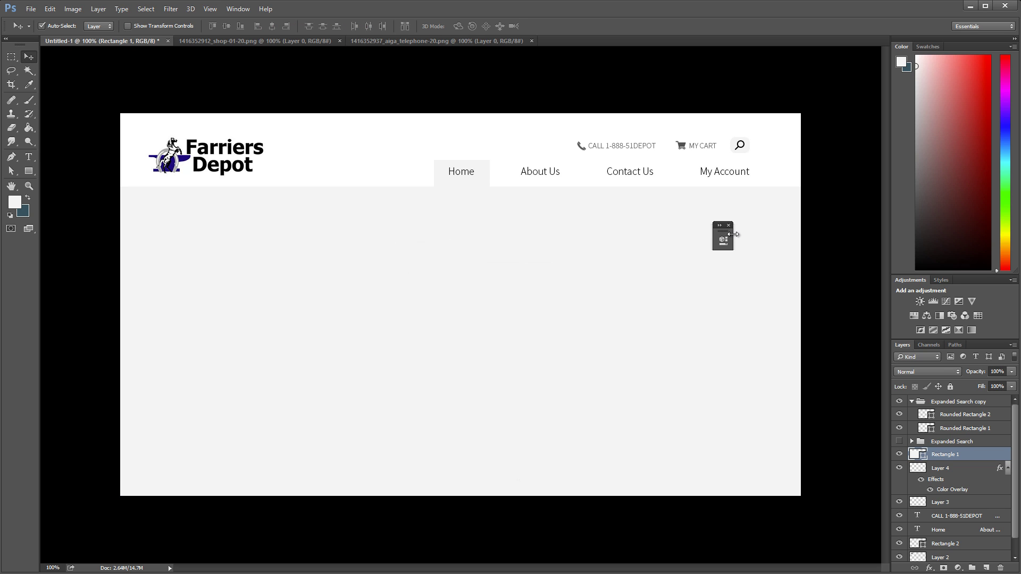
left_click(729, 226)
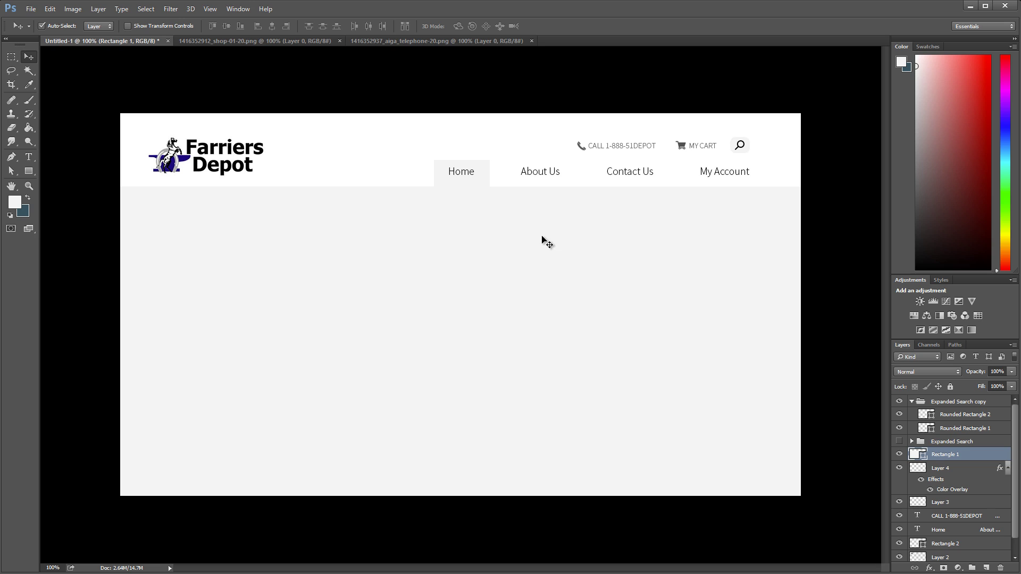
left_click(462, 173)
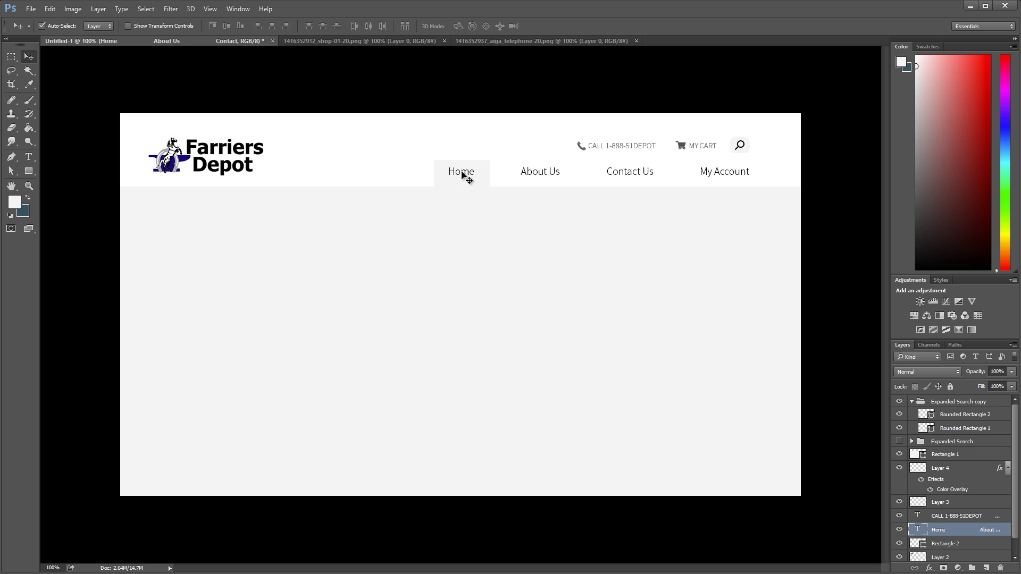
key("Down")
key("Down")
key("Down")
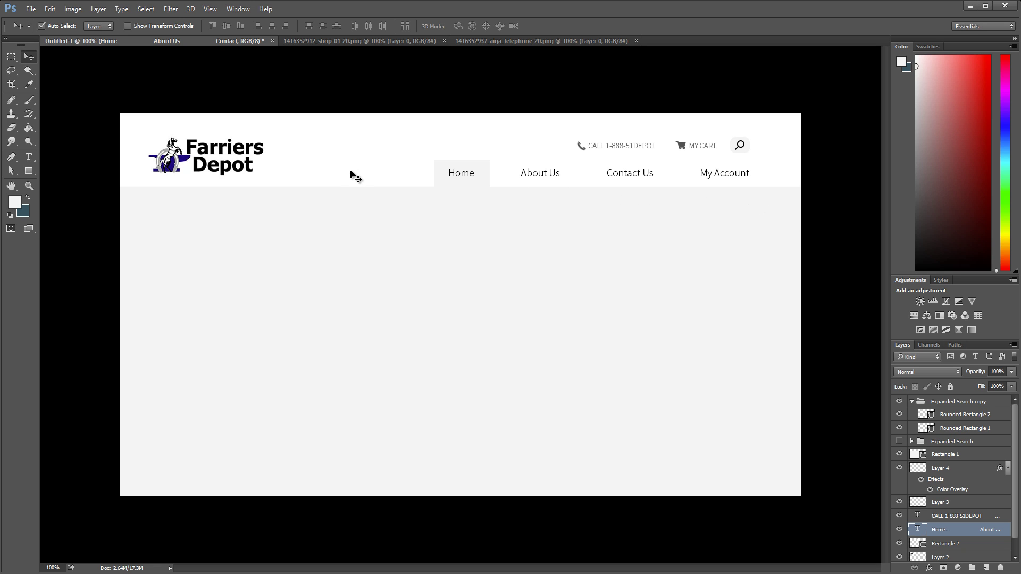
left_click(185, 149)
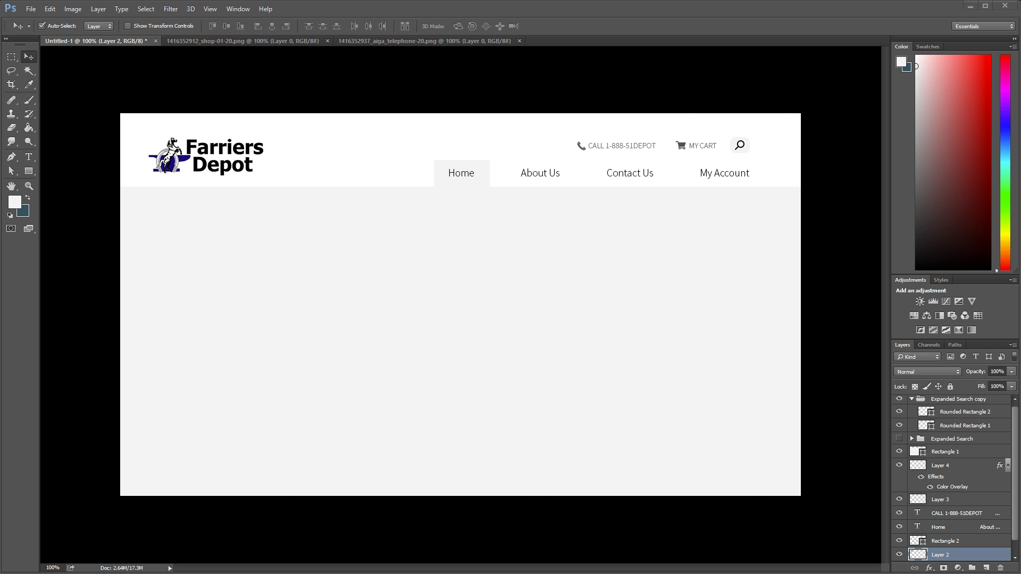
Step: Capture the farriersdepot.com browser window and paste it into Photoshop as a new layer
key("alt+Tab")
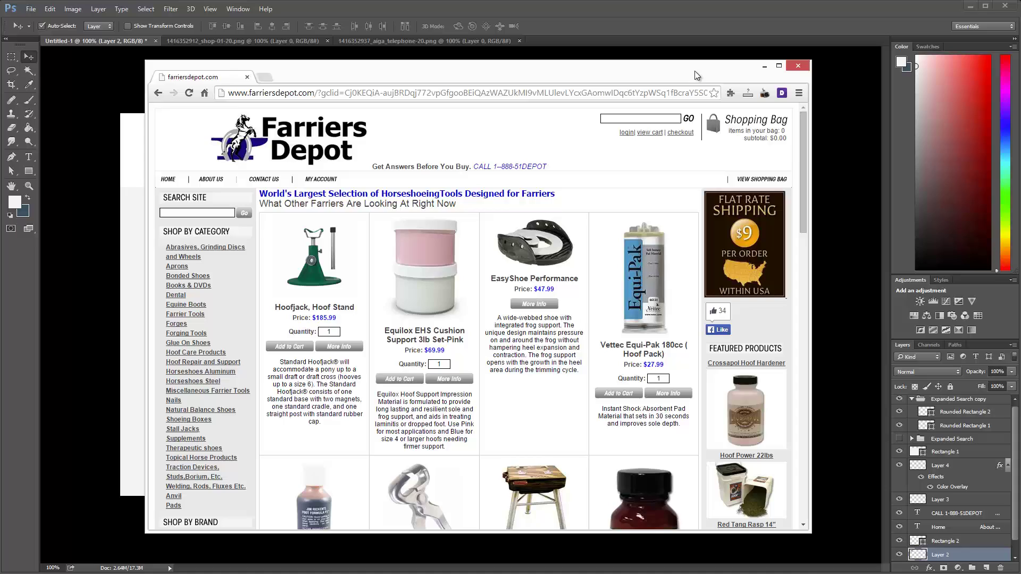
left_click_drag(694, 71, 666, 226)
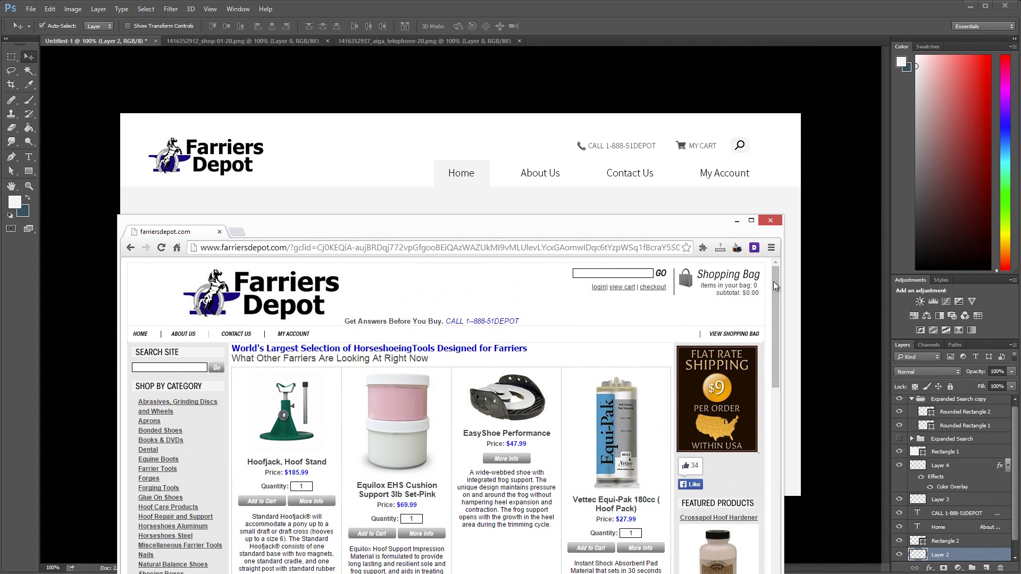
left_click_drag(782, 281, 776, 280)
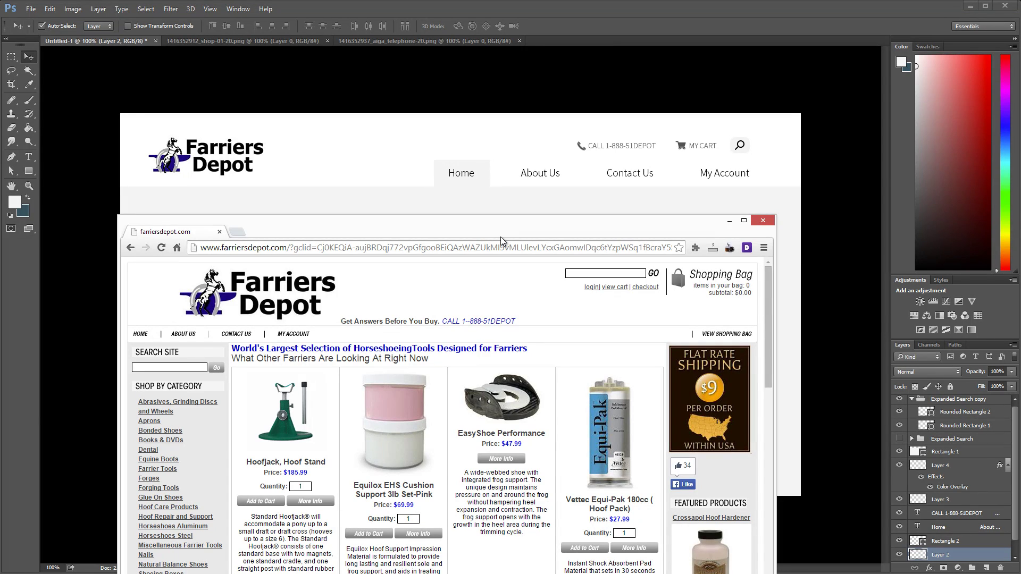
left_click(608, 41)
key("ctrl+v")
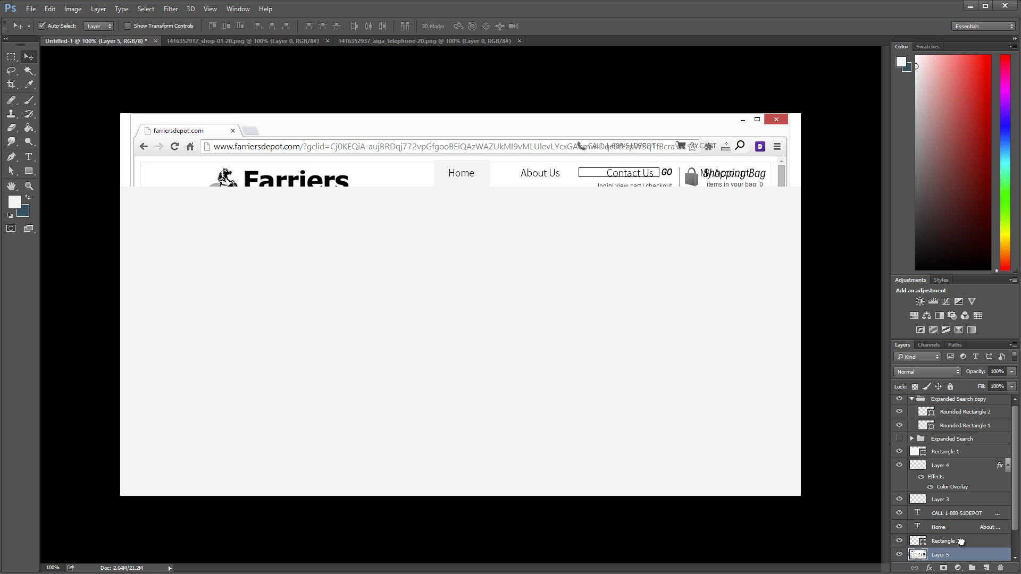
Step: Move Layer 5 to the top, isolate the old header strip, and position it in the gray area
left_click_drag(961, 542, 952, 400)
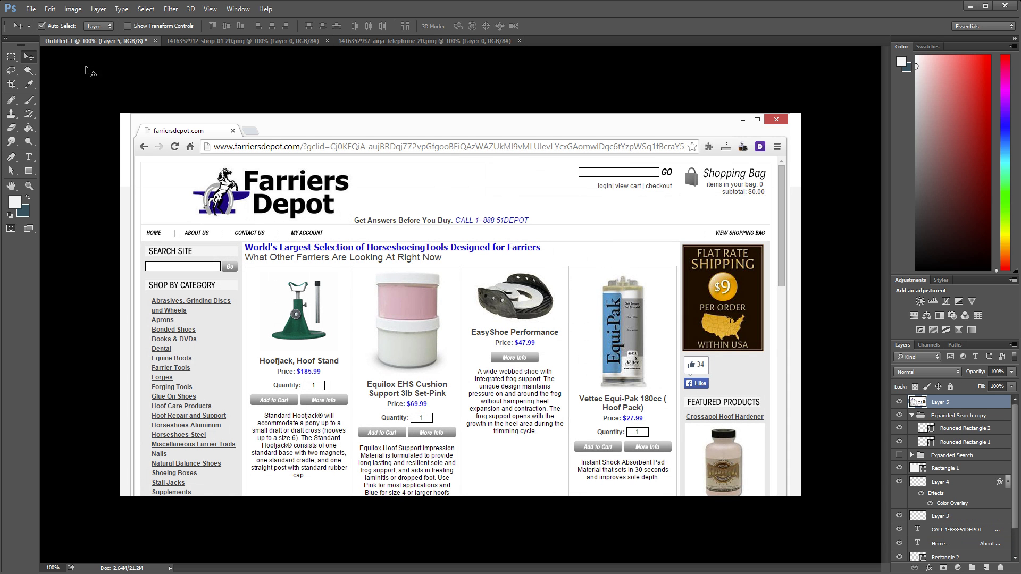
left_click(10, 57)
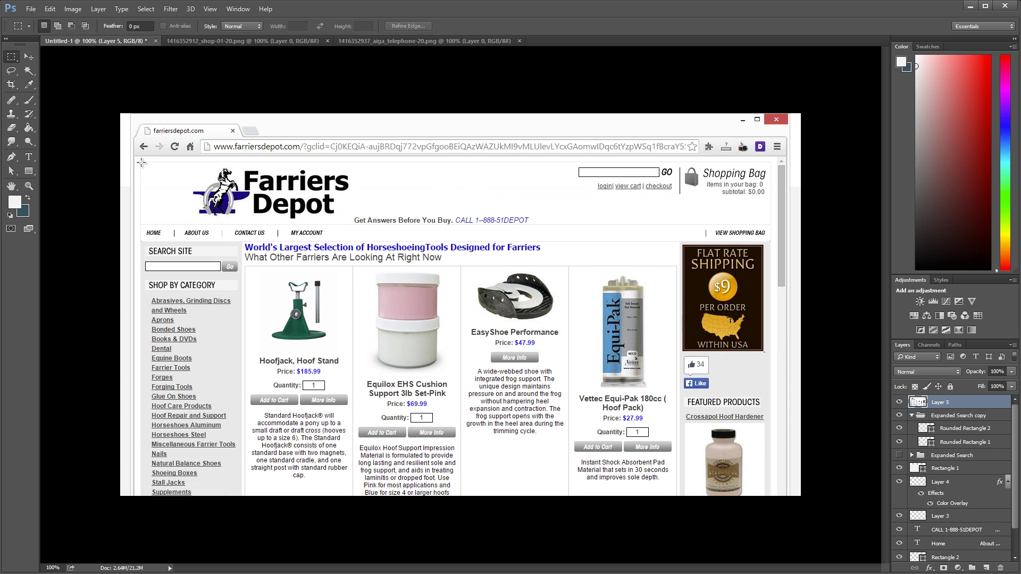
left_click_drag(141, 162, 773, 240)
left_click(768, 222)
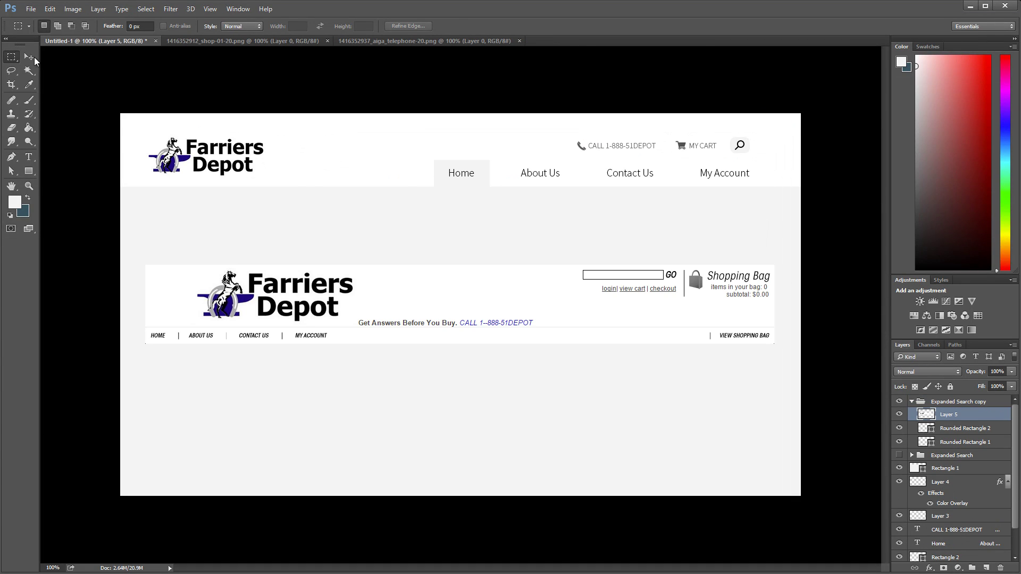
left_click(32, 59)
left_click_drag(494, 298, 516, 333)
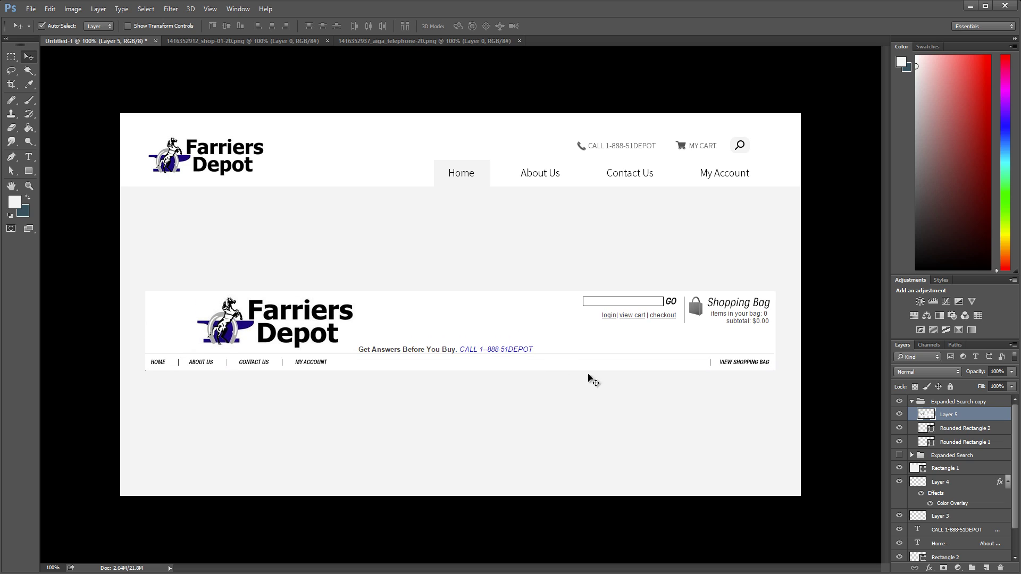